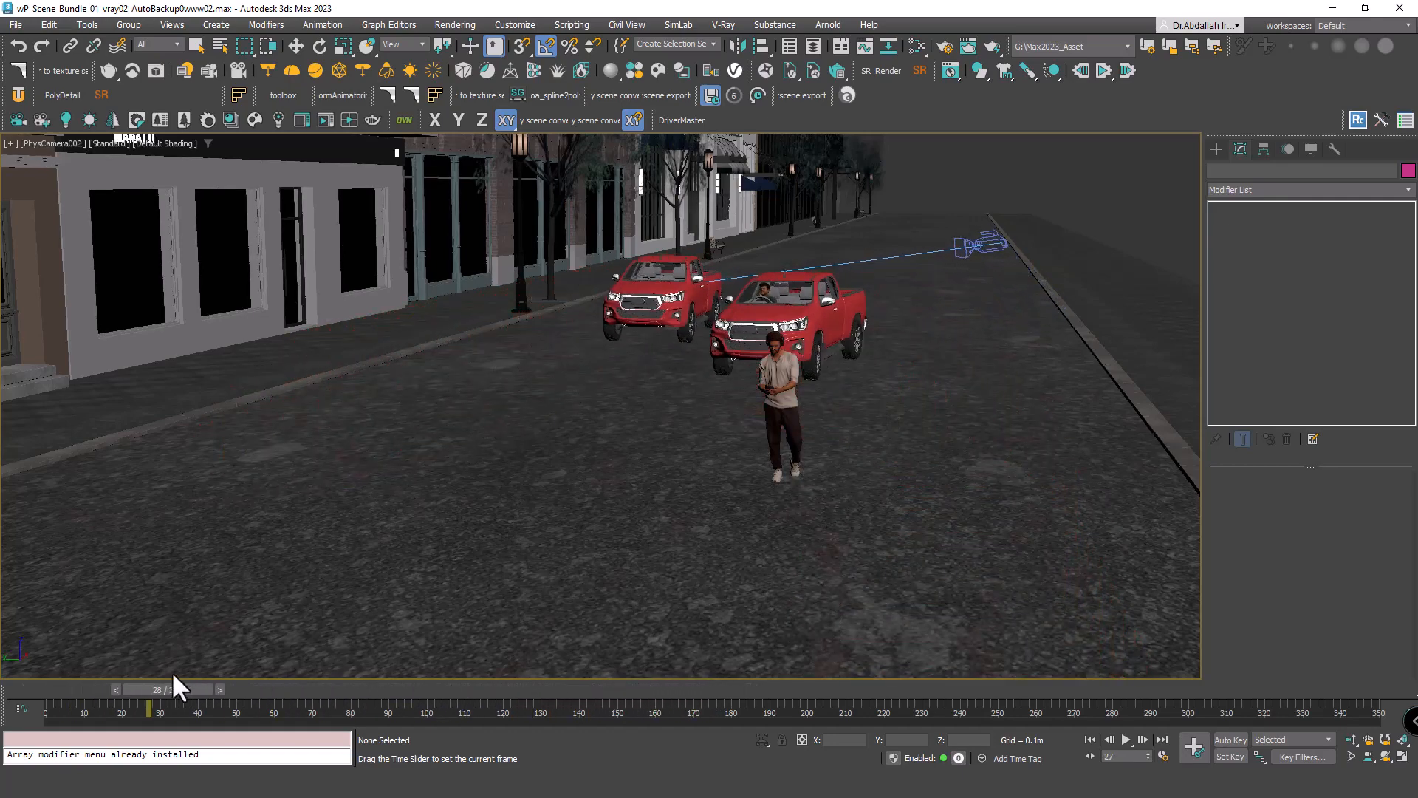
- Scrub the timeline to about frame 117 to preview the two red pickups driving along the street
{"action": "left_click_drag", "start_coordinate": [352, 675], "coordinate": [468, 672]}
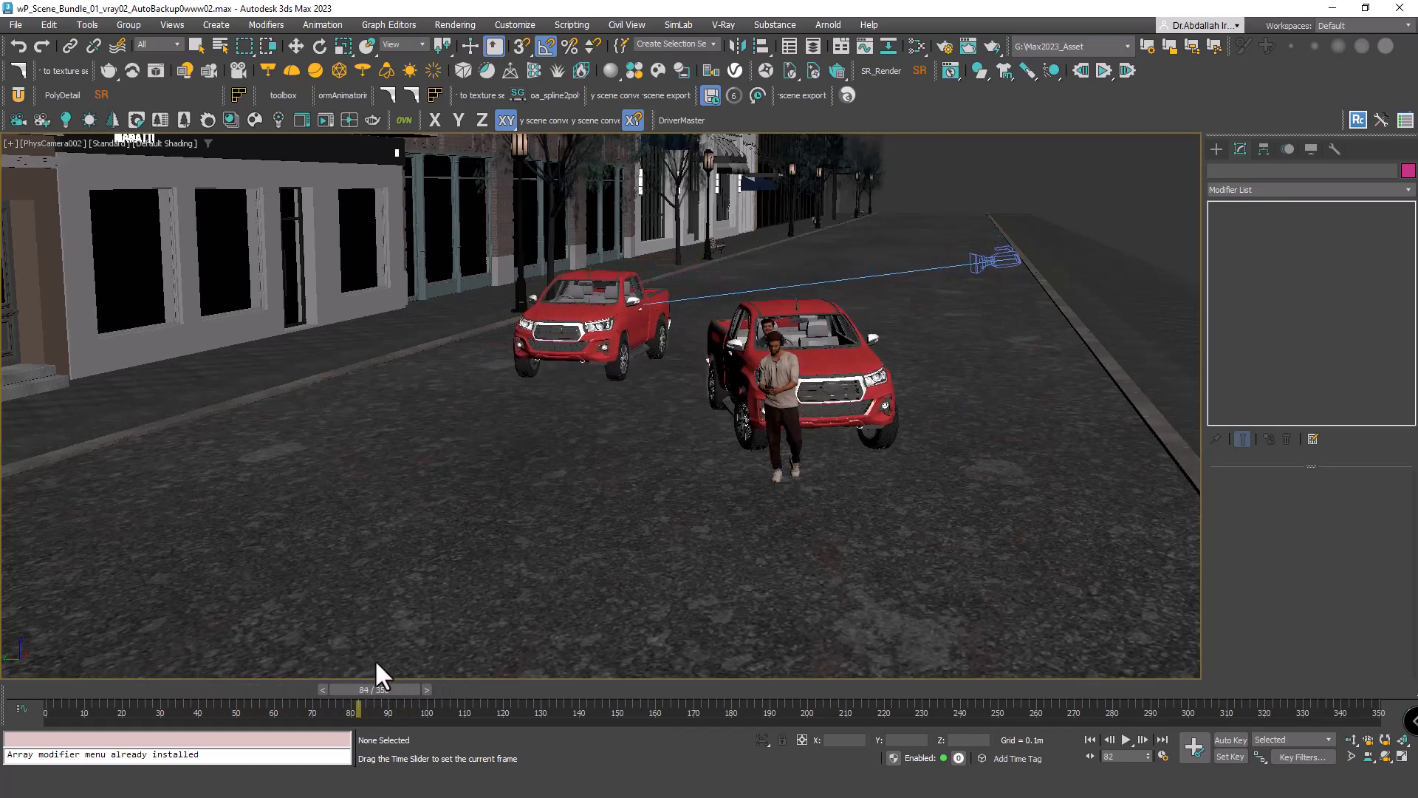
{"action": "left_click_drag", "start_coordinate": [494, 660], "coordinate": [499, 658]}
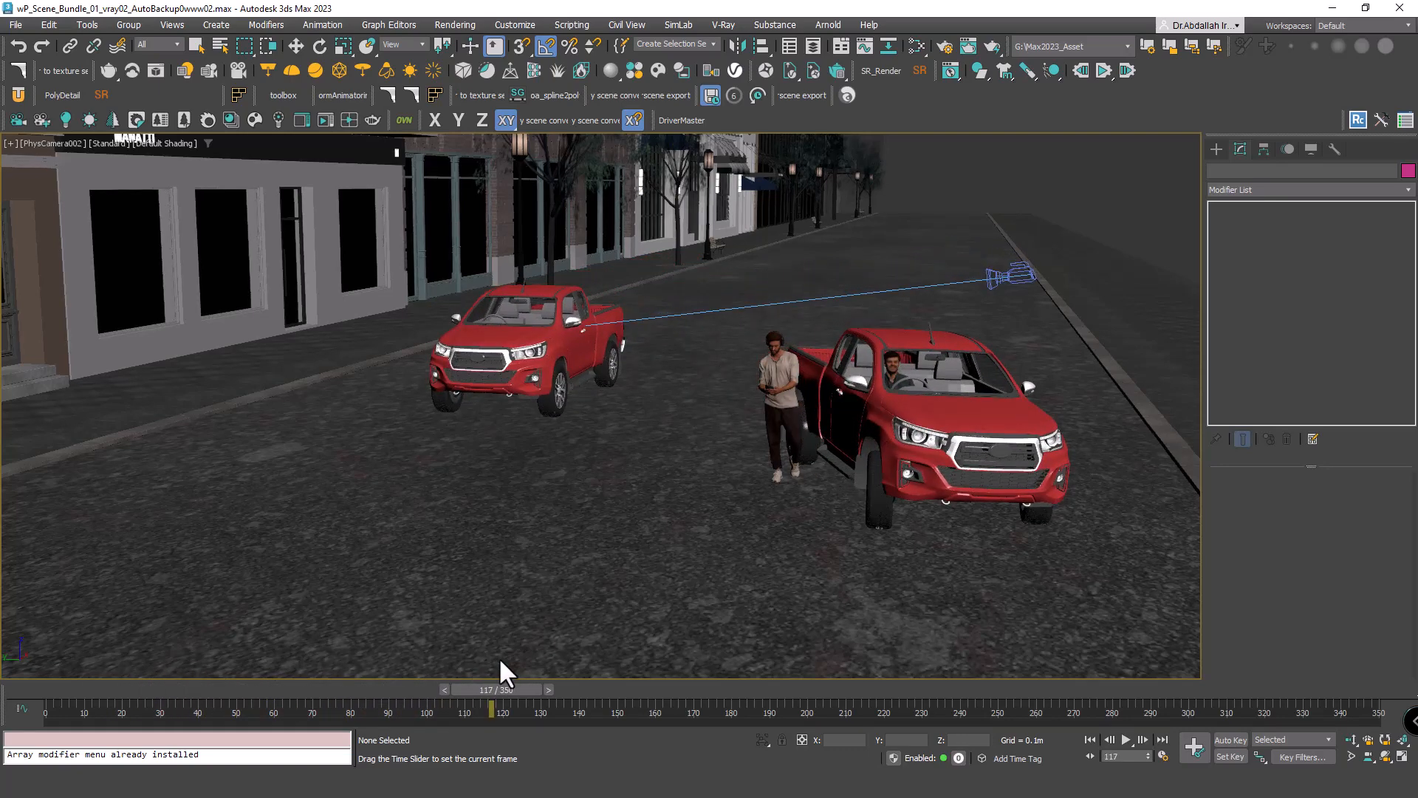
- Set the road's Object005 Morpher channel to 100 and scrub back to frame 41 to check the pickups on the bumpy surface
{"action": "key", "text": "w"}
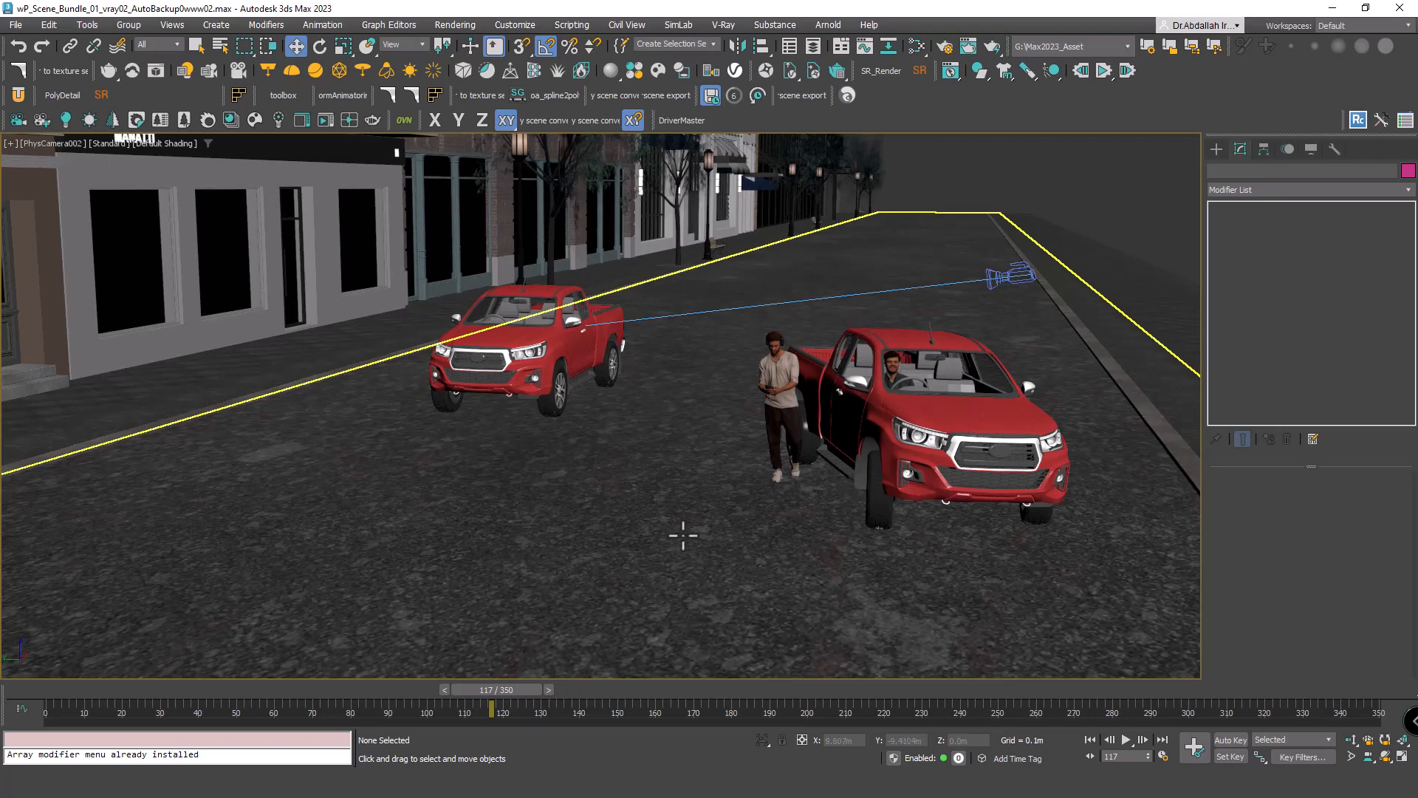
{"action": "left_click", "coordinate": [698, 510]}
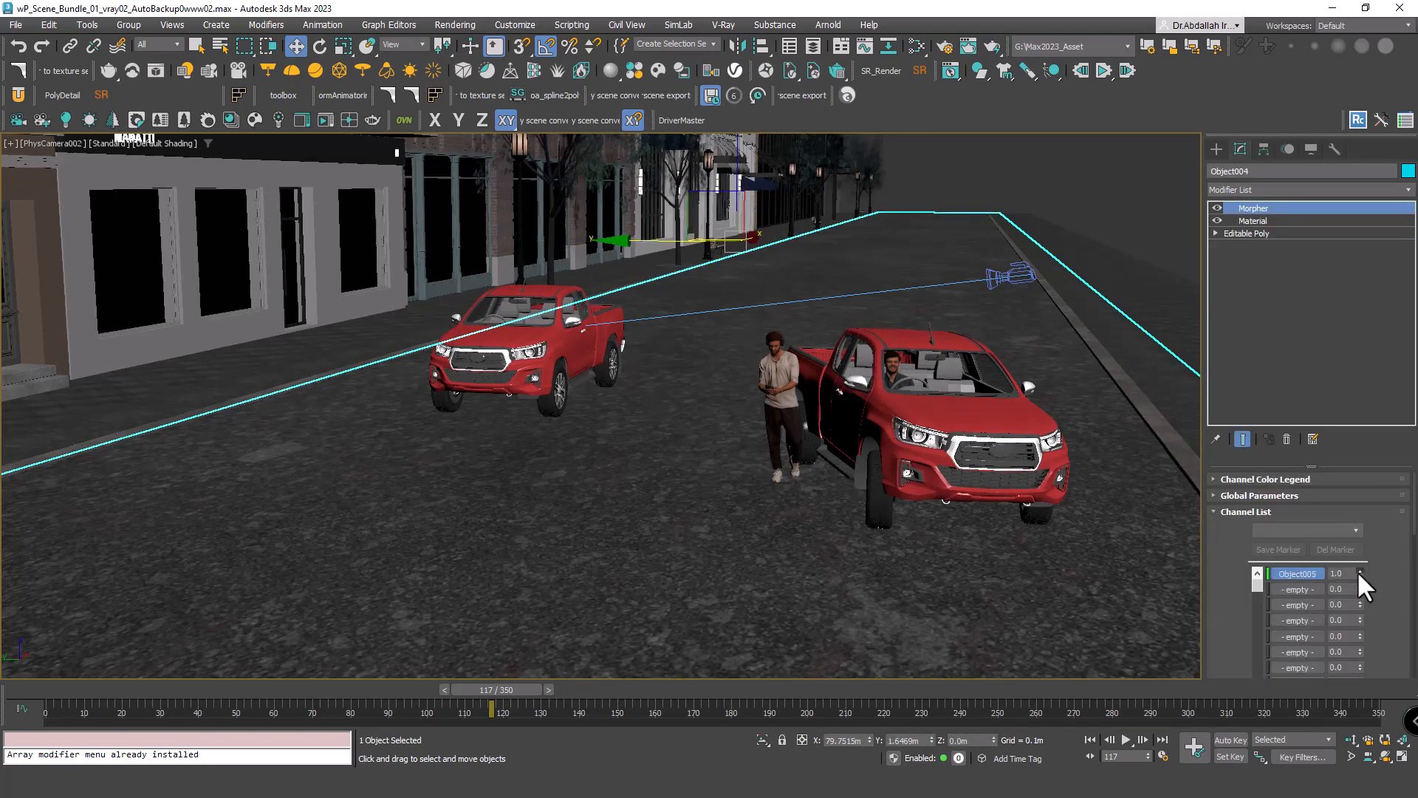
{"action": "left_click_drag", "start_coordinate": [1361, 575], "coordinate": [1367, 494]}
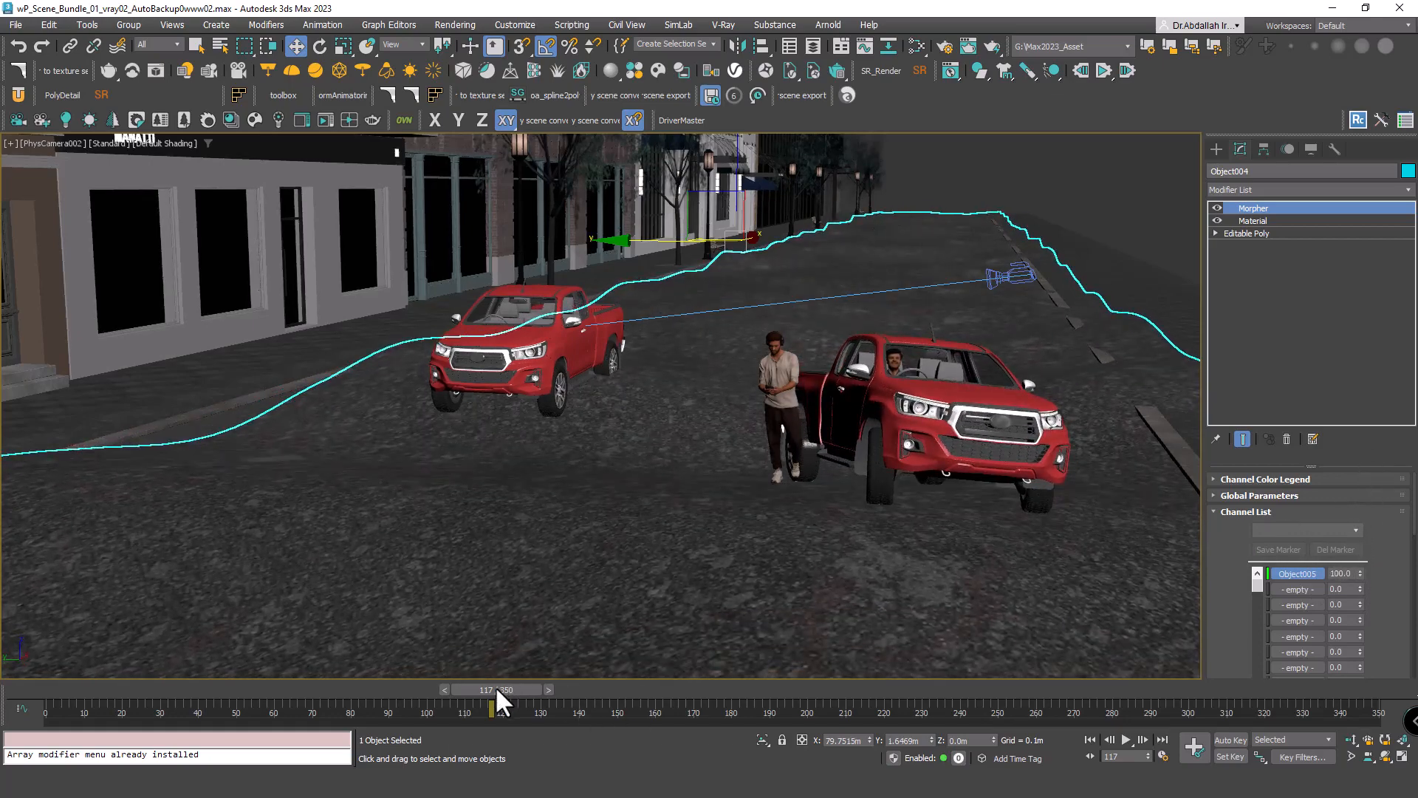
{"action": "left_click_drag", "start_coordinate": [498, 690], "coordinate": [215, 669]}
{"action": "key", "text": "w"}
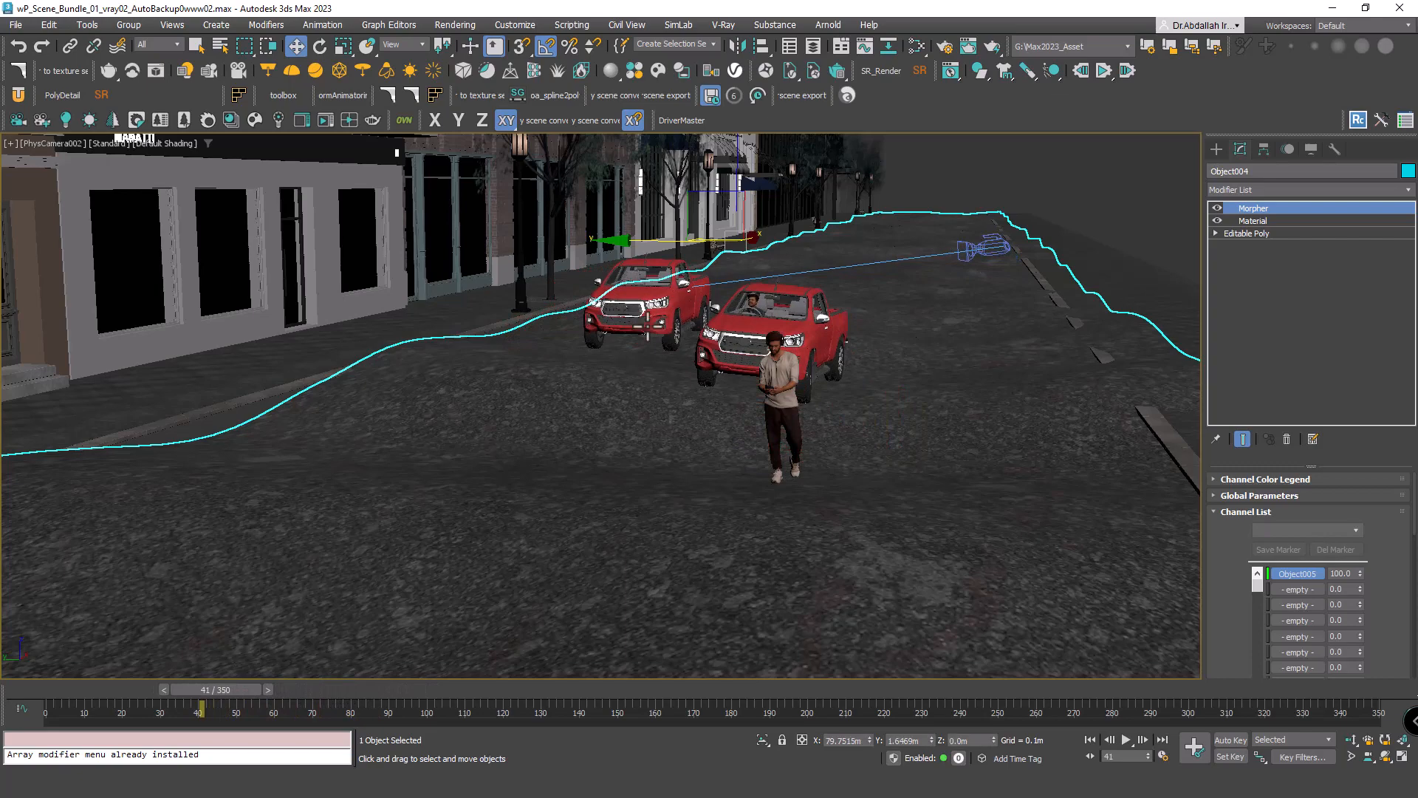
- Enlarge the rendered animation to full screen and play it to examine the moving red pickup
{"action": "left_click_drag", "start_coordinate": [1417, 127], "coordinate": [748, 127]}
{"action": "double_click", "coordinate": [748, 127]}
{"action": "double_click", "coordinate": [661, 132]}
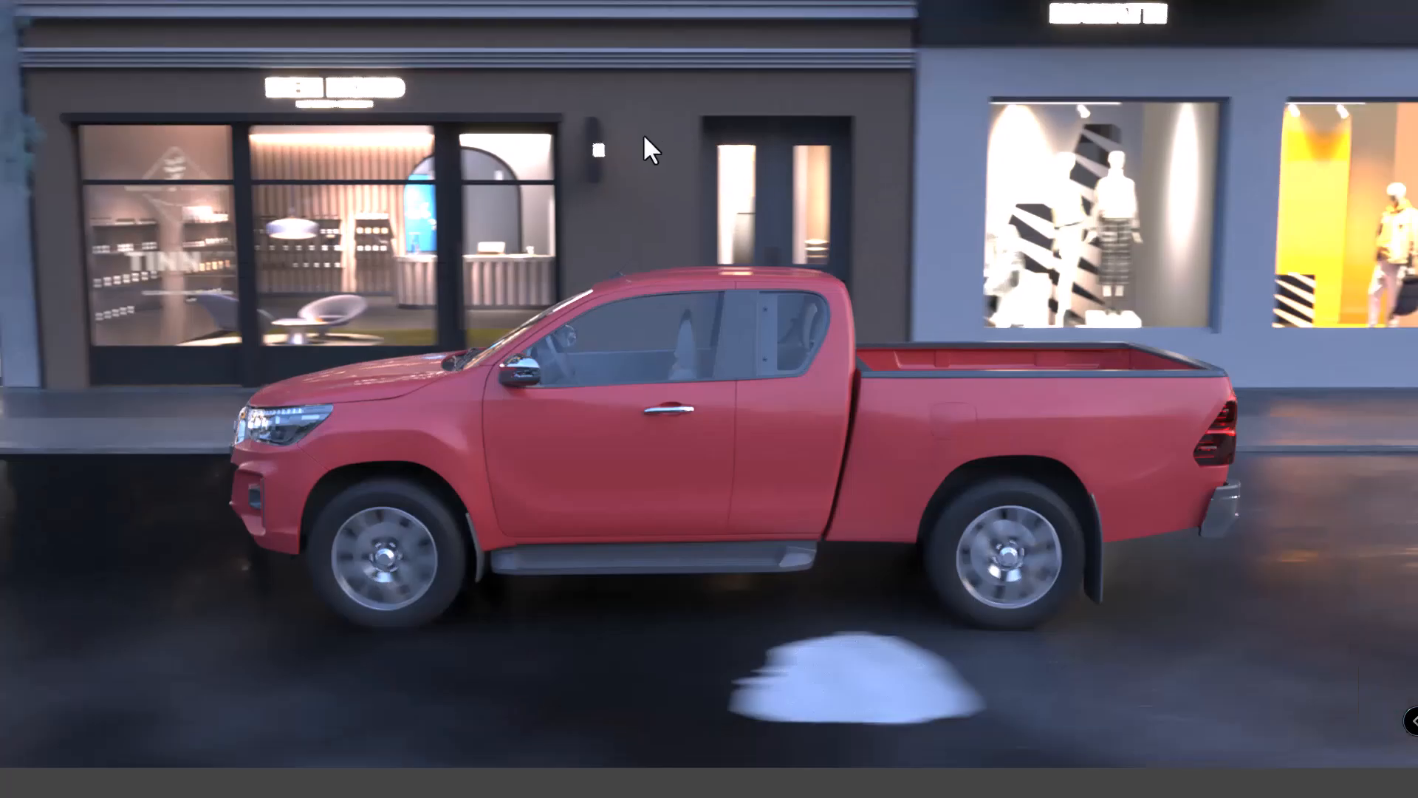
{"action": "key", "text": "space"}
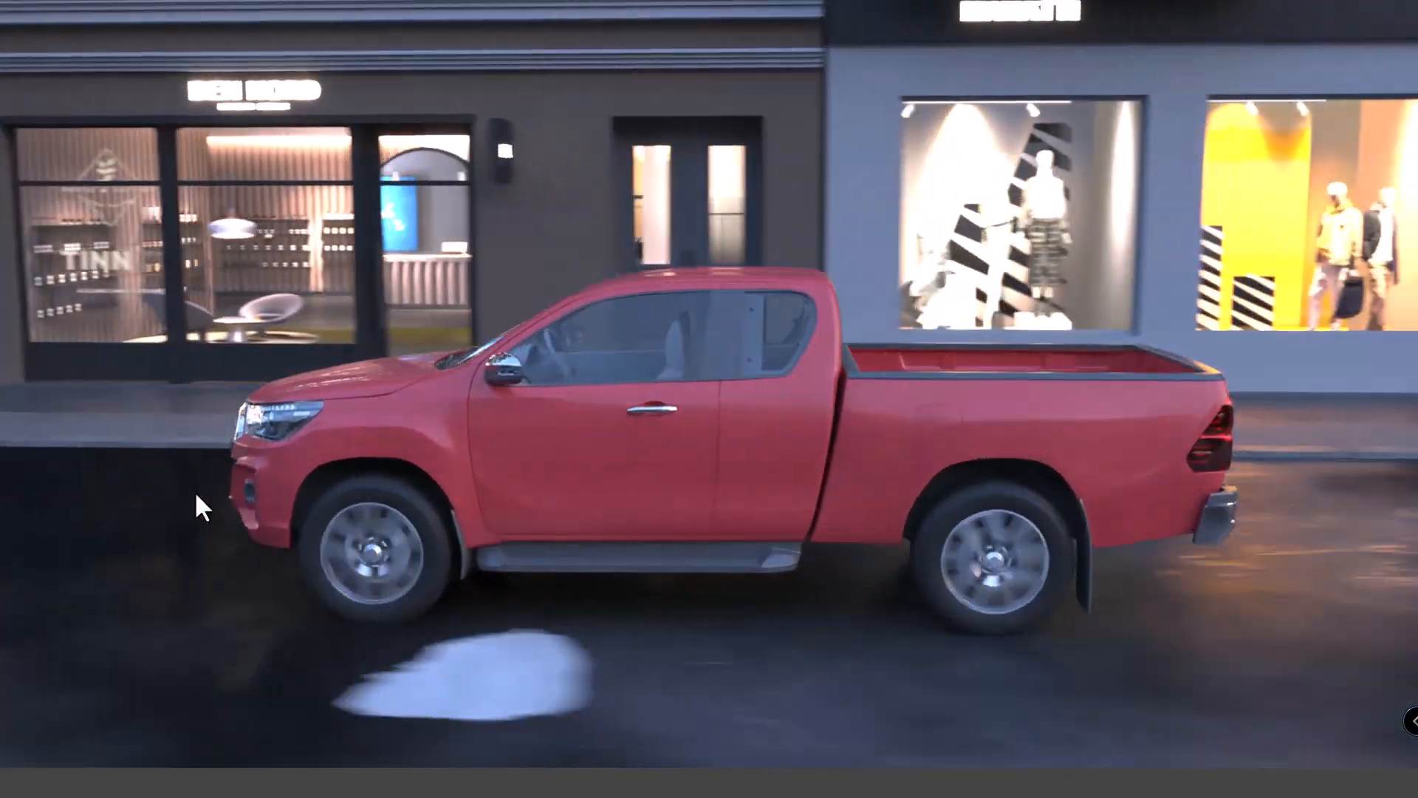
- Switch to the browser and look through the version notes and demo videos on the DriverMaster page
{"action": "key", "text": "Tab"}
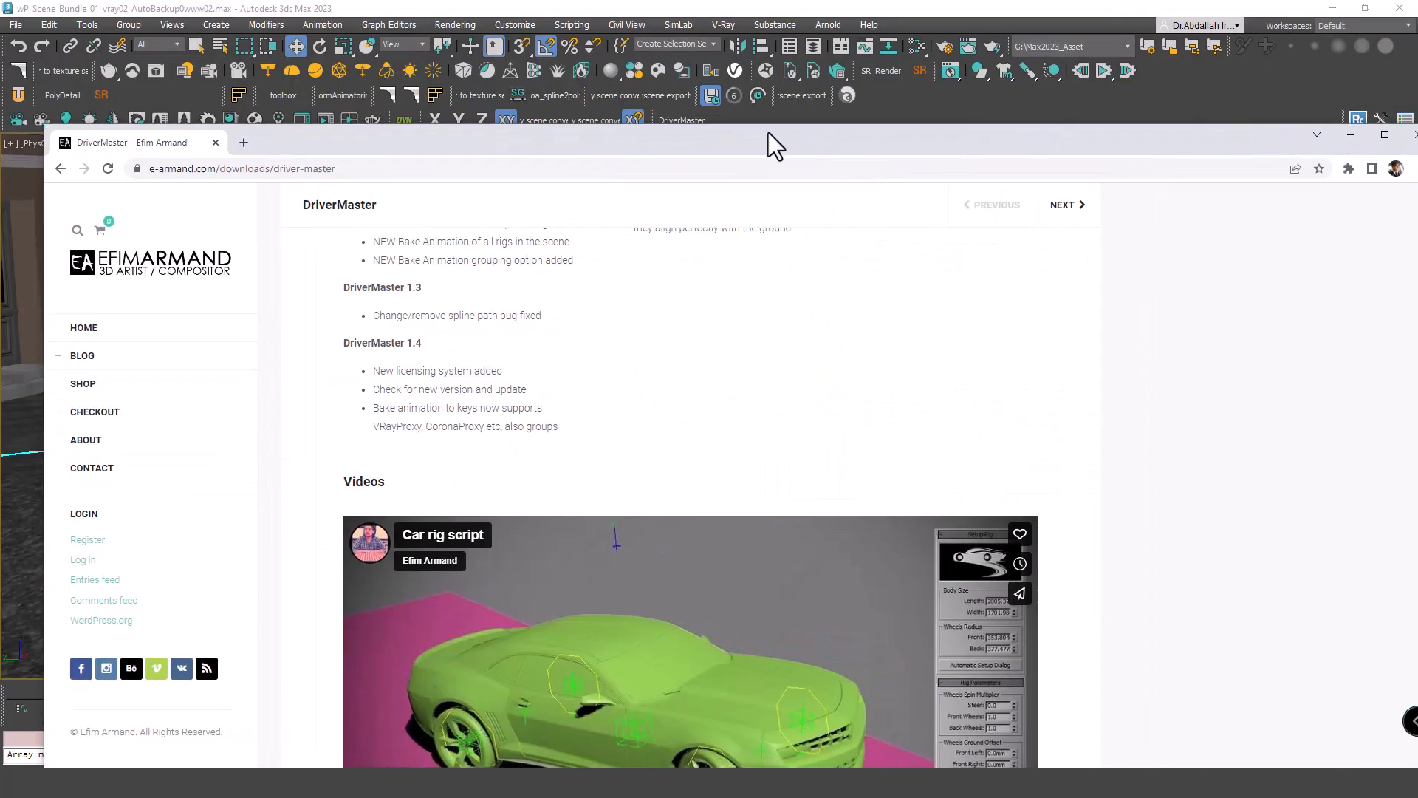
{"action": "double_click", "coordinate": [769, 133]}
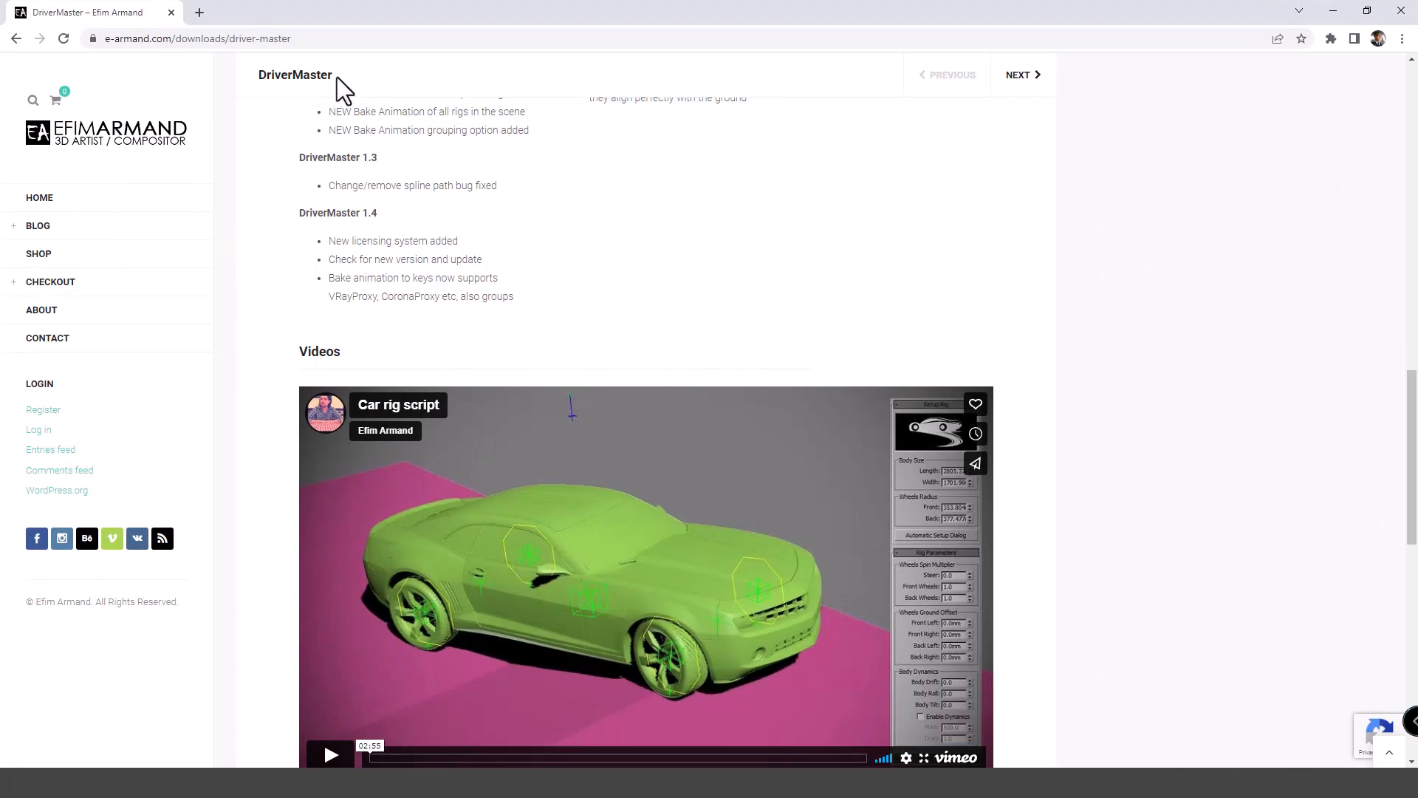
{"action": "scroll", "coordinate": [588, 417], "scroll_direction": "down", "scroll_amount": 2}
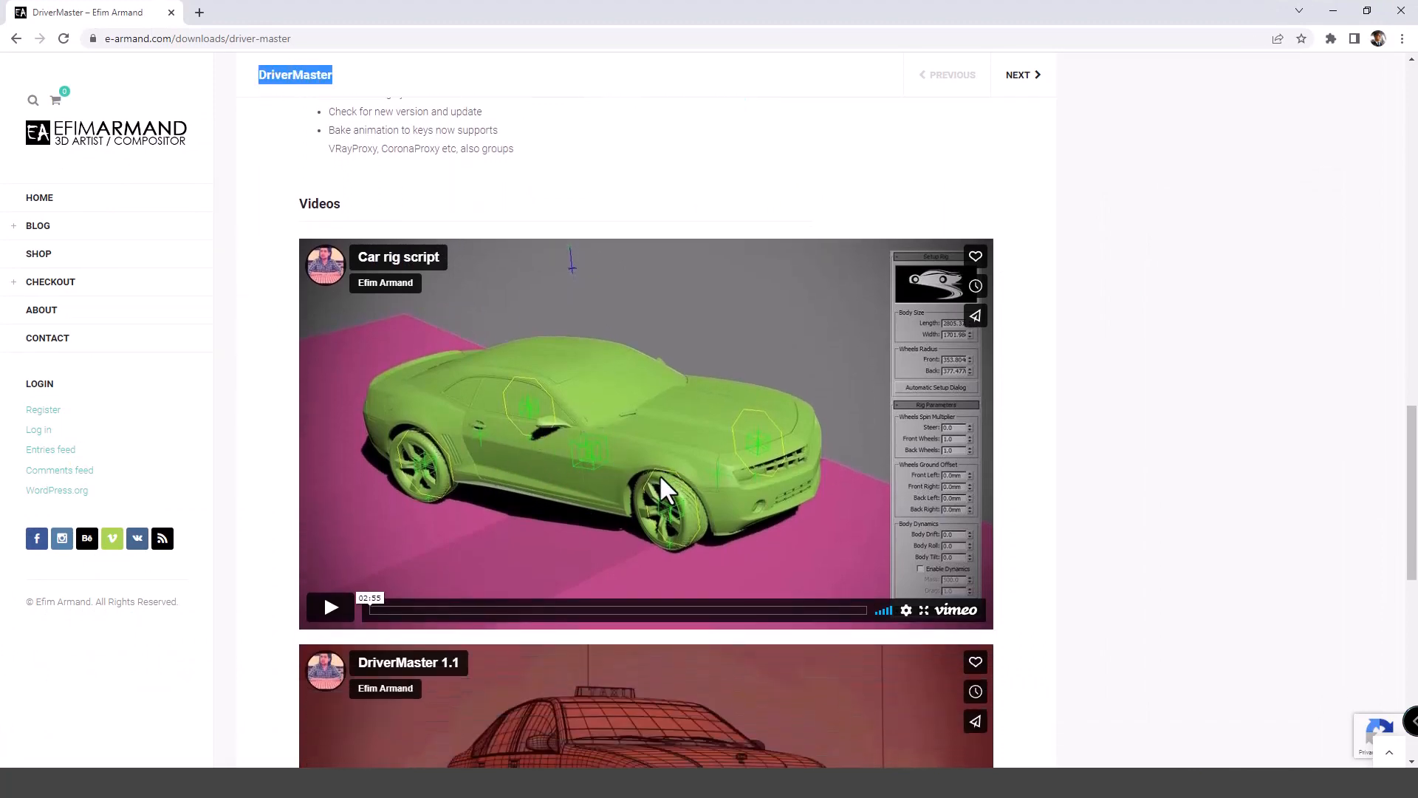
{"action": "scroll", "coordinate": [649, 438], "scroll_direction": "down", "scroll_amount": 1}
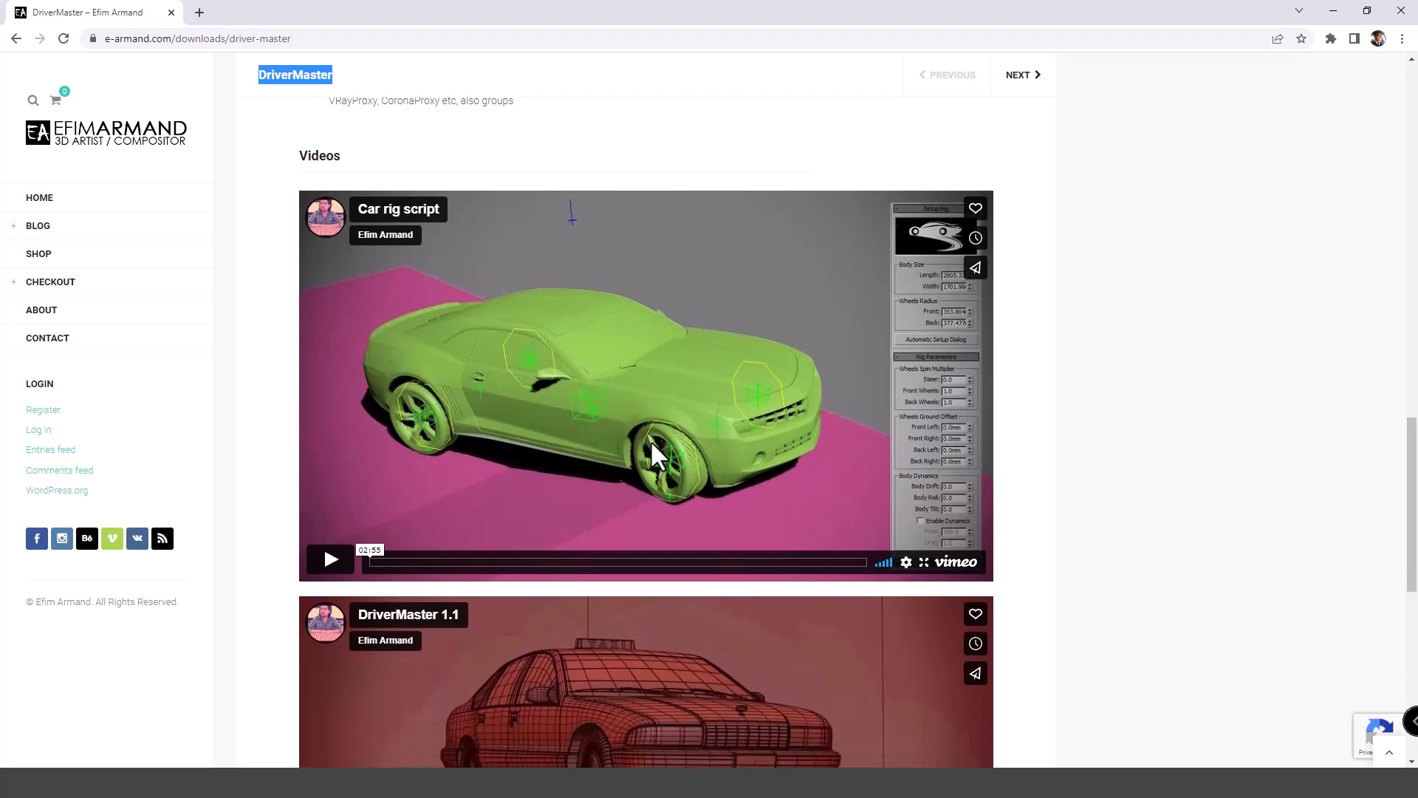
{"action": "scroll", "coordinate": [597, 408], "scroll_direction": "down", "scroll_amount": 1}
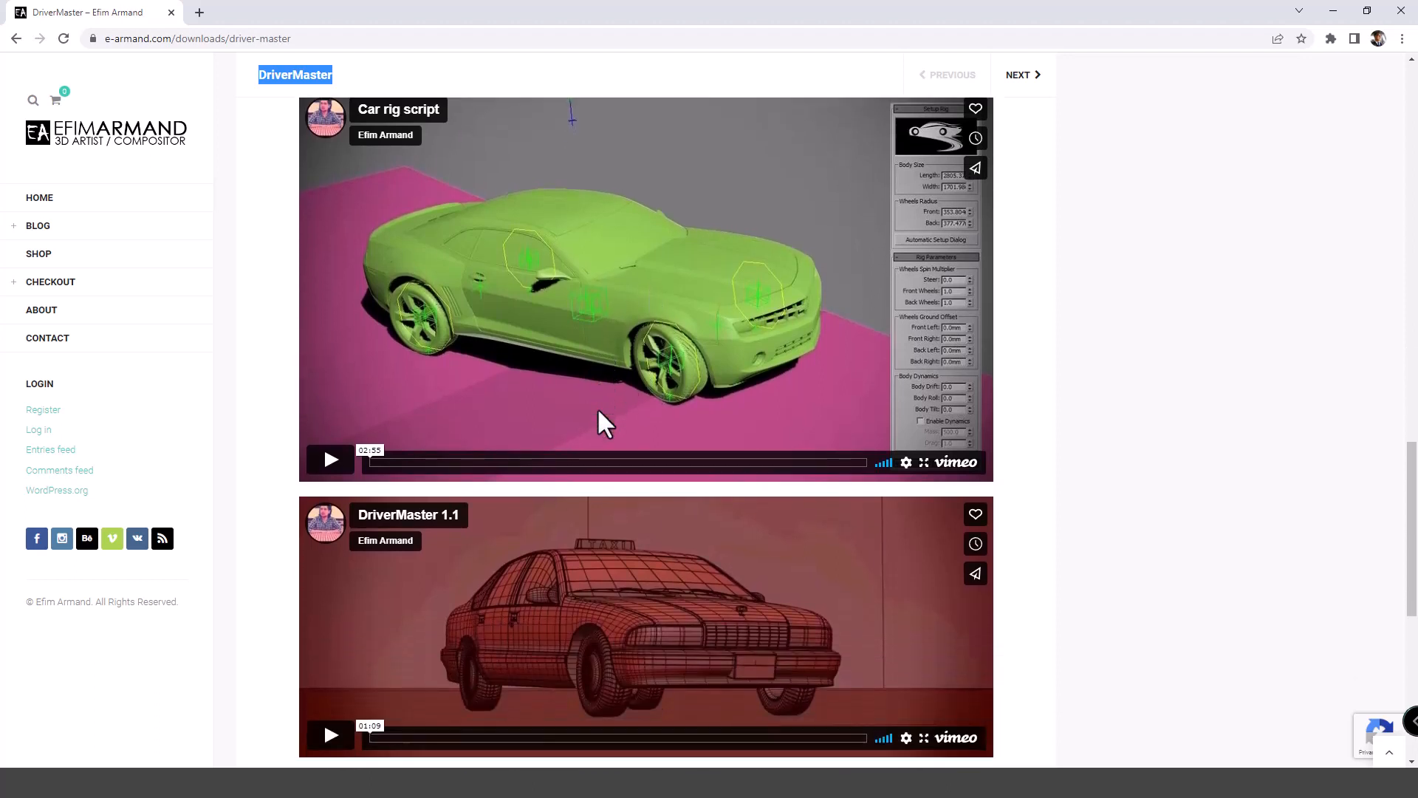
{"action": "scroll", "coordinate": [599, 408], "scroll_direction": "down", "scroll_amount": 1}
{"action": "scroll", "coordinate": [672, 444], "scroll_direction": "up", "scroll_amount": 3}
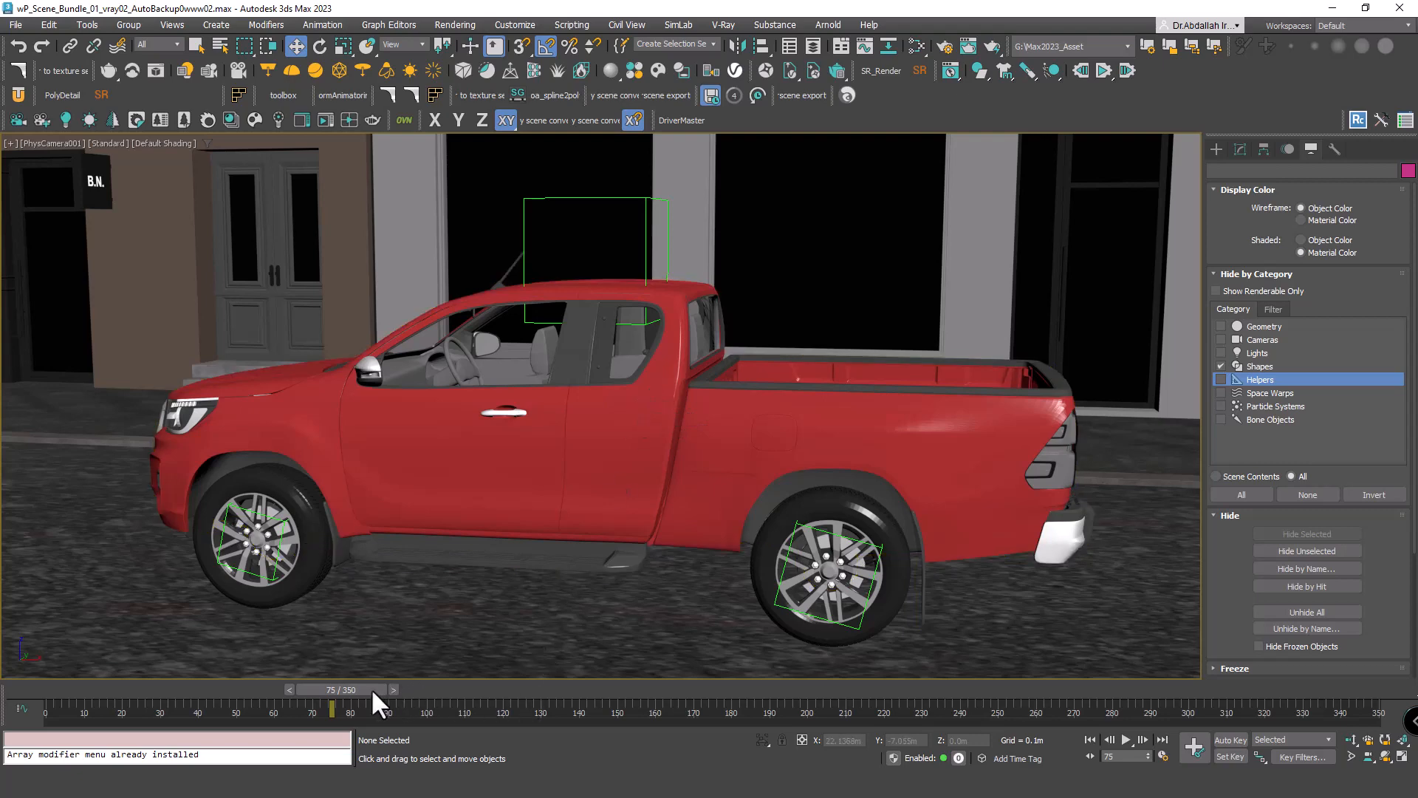
- Select the main dummy above the pickup and scrub the timeline to examine how the rig drives the car
{"action": "left_click_drag", "start_coordinate": [371, 689], "coordinate": [333, 689]}
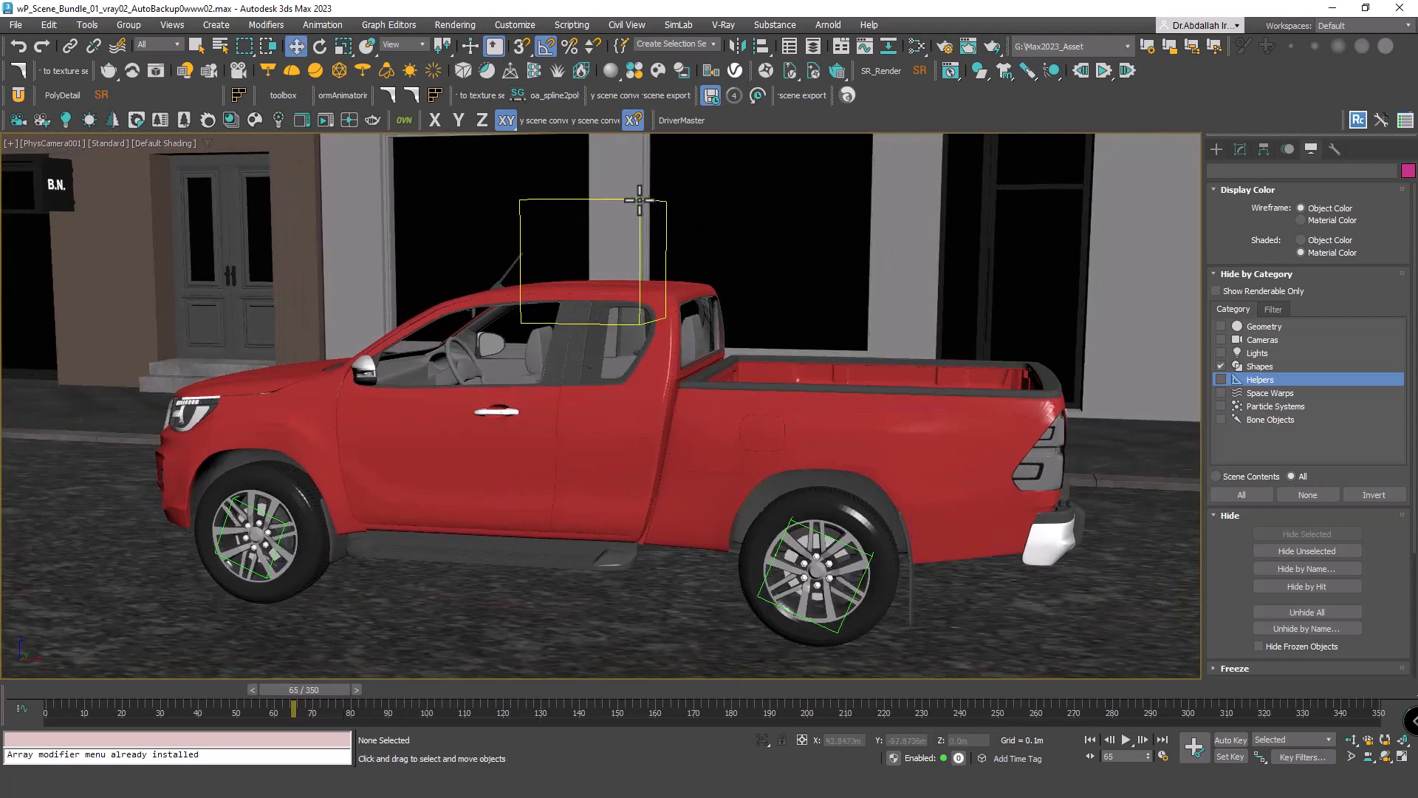
{"action": "left_click", "coordinate": [644, 201]}
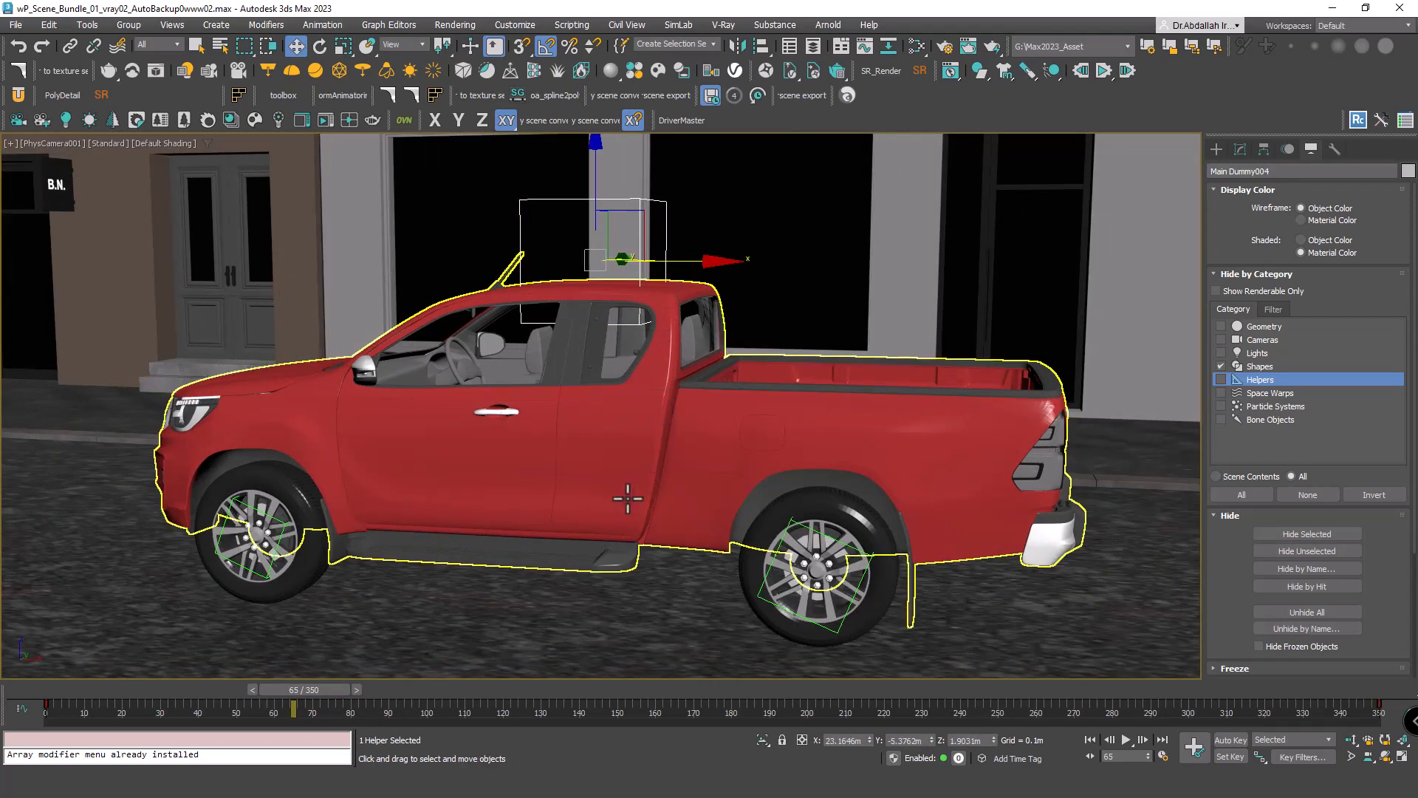
{"action": "mouse_move", "coordinate": [311, 687]}
{"action": "left_mouse_down"}
{"action": "mouse_move", "coordinate": [191, 686]}
{"action": "mouse_move", "coordinate": [389, 693]}
{"action": "mouse_move", "coordinate": [317, 692]}
{"action": "left_mouse_up"}
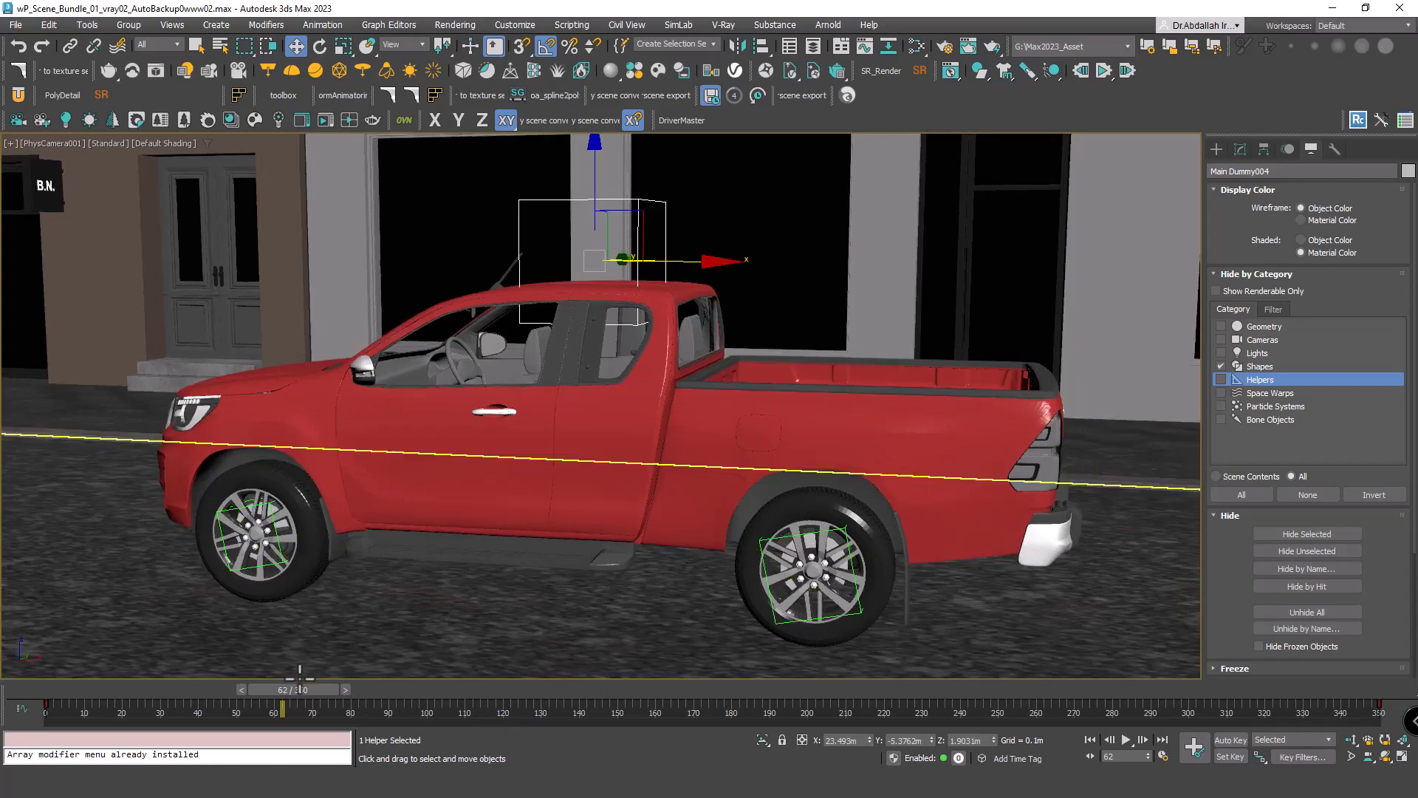
{"action": "left_click_drag", "start_coordinate": [300, 676], "coordinate": [417, 669]}
{"action": "key", "text": "w"}
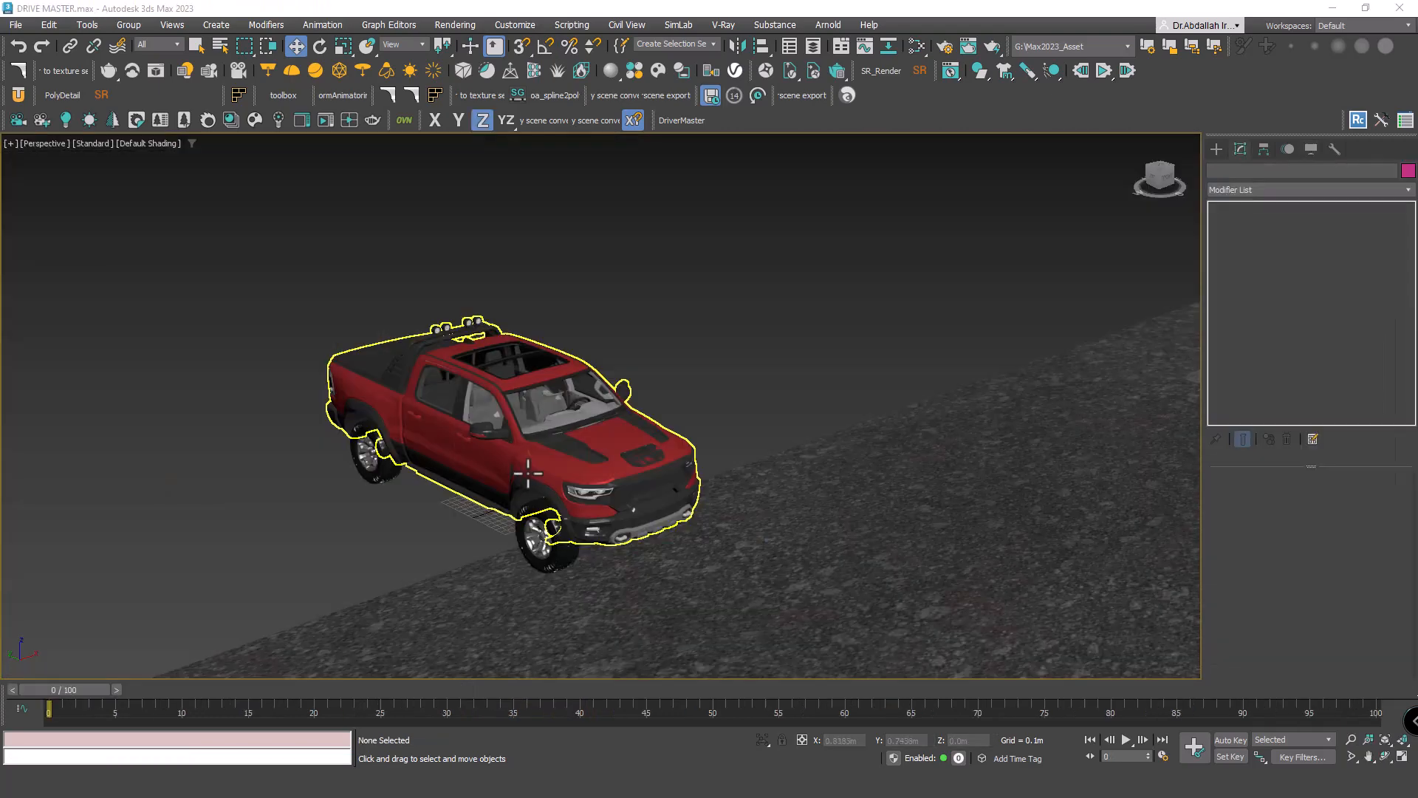
- Inspect the truck body and the front-left wheel as separate objects, and open the wheel's pivot settings
{"action": "scroll", "coordinate": [613, 447], "scroll_direction": "up", "scroll_amount": 3}
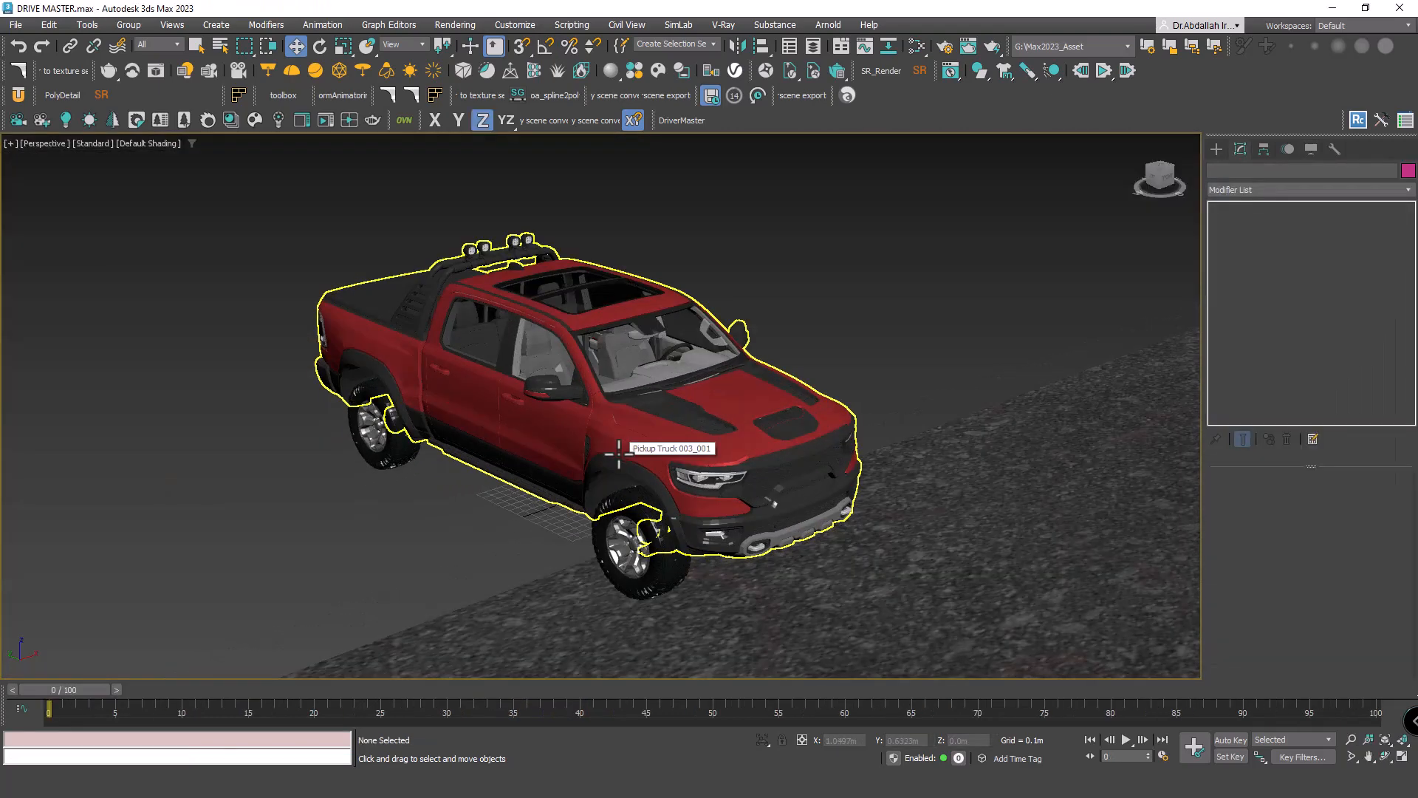
{"action": "left_click", "coordinate": [595, 447]}
{"action": "middle_click_drag", "start_coordinate": [601, 481], "coordinate": [429, 501], "text": "alt"}
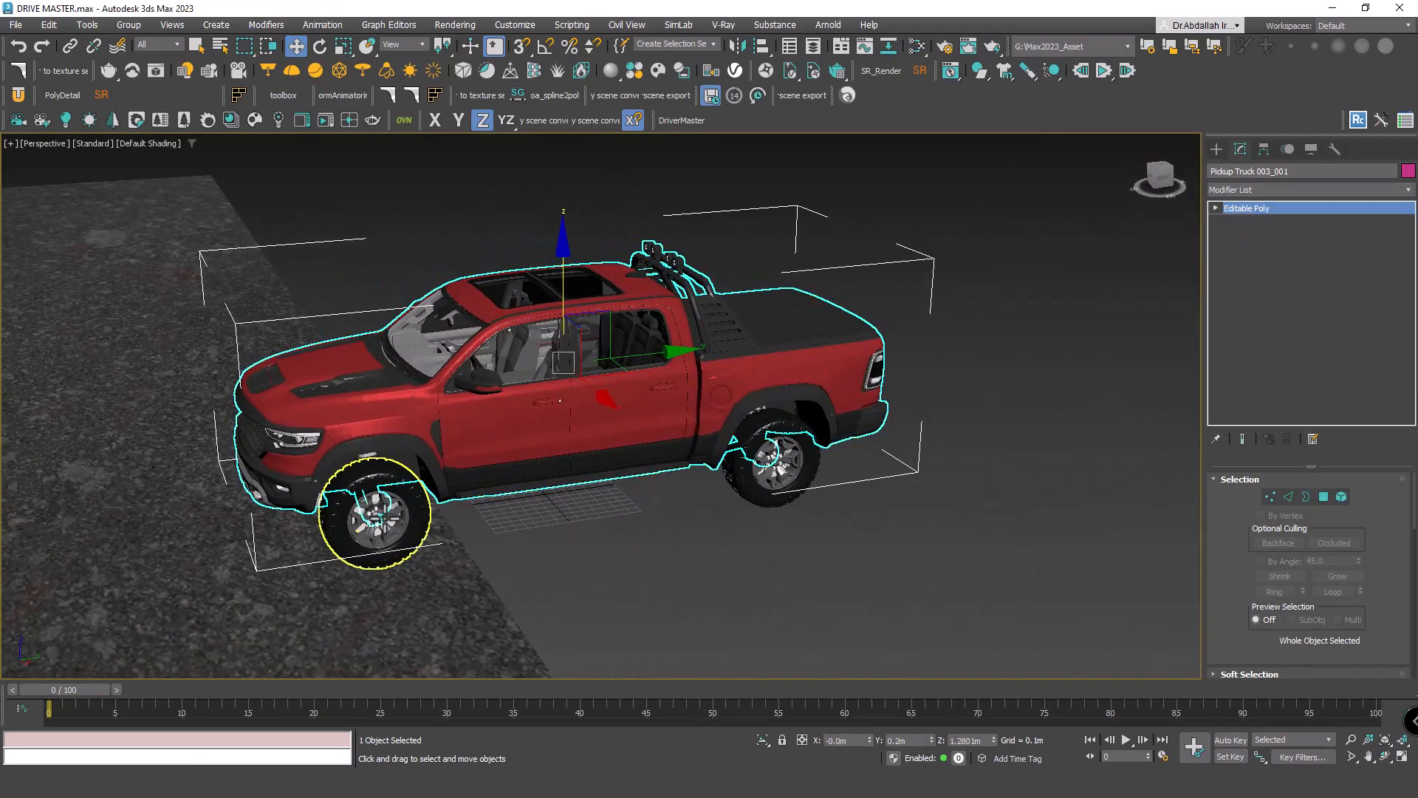
{"action": "left_click", "coordinate": [375, 513]}
{"action": "scroll", "coordinate": [373, 512], "scroll_direction": "up", "scroll_amount": 3}
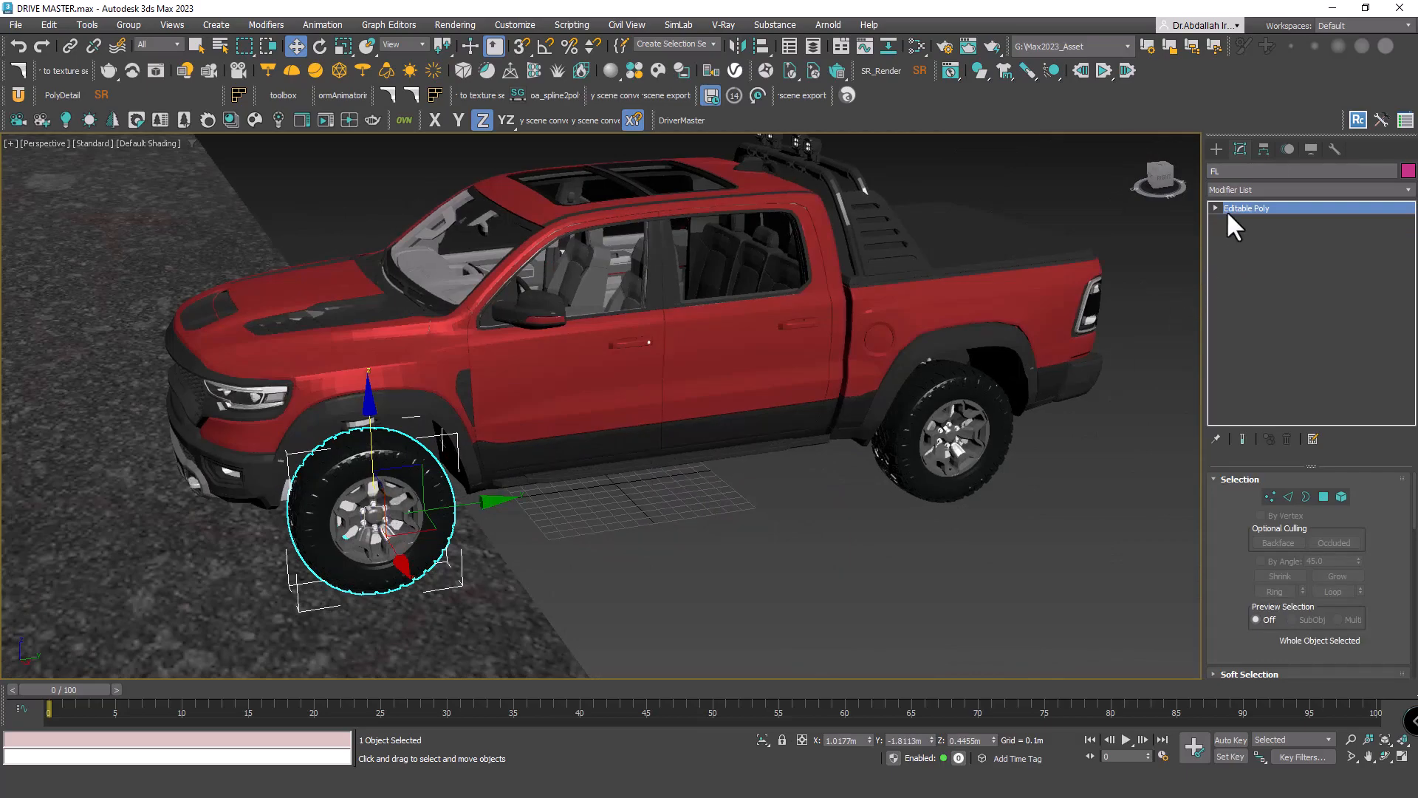
{"action": "left_click", "coordinate": [1264, 151]}
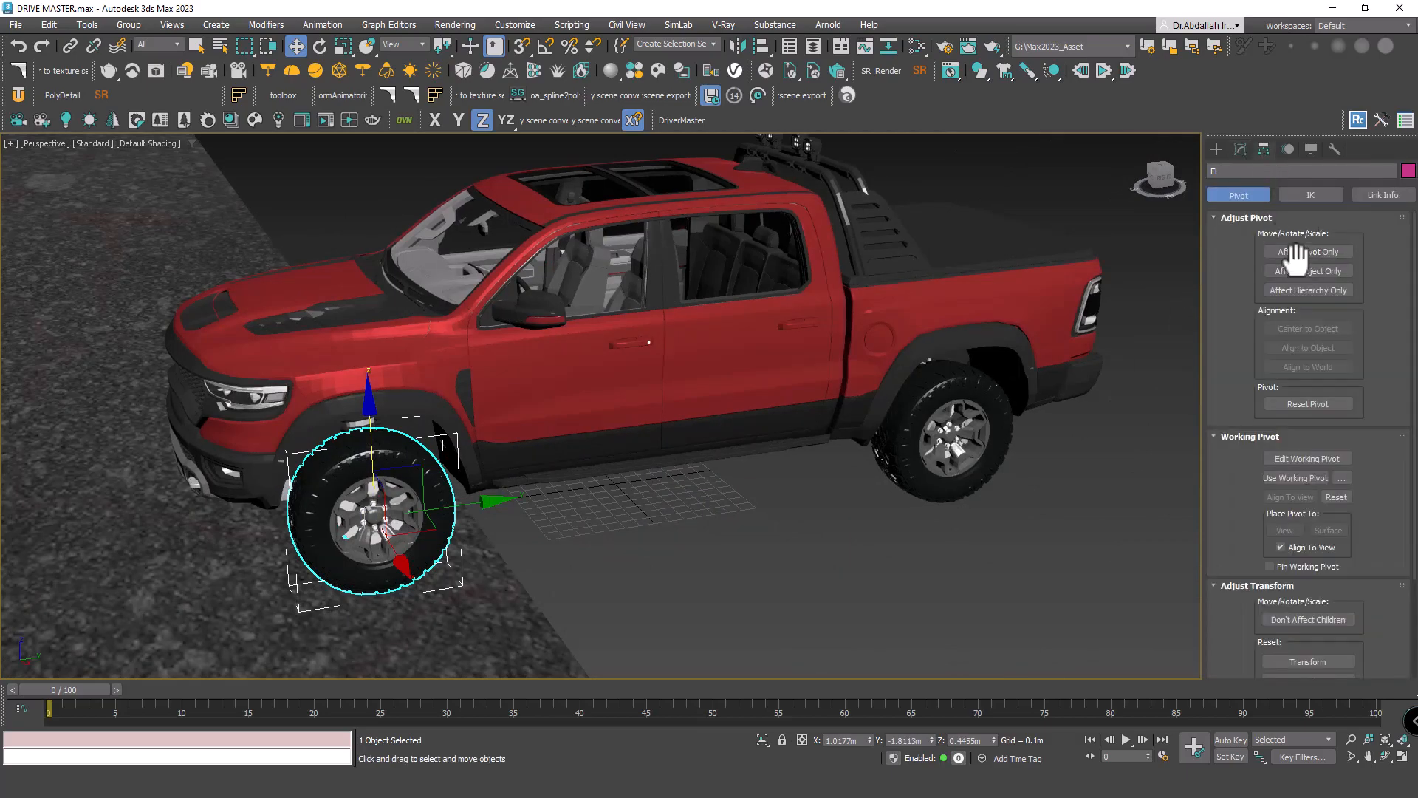
{"action": "middle_click_drag", "start_coordinate": [640, 411], "coordinate": [821, 471], "text": "alt"}
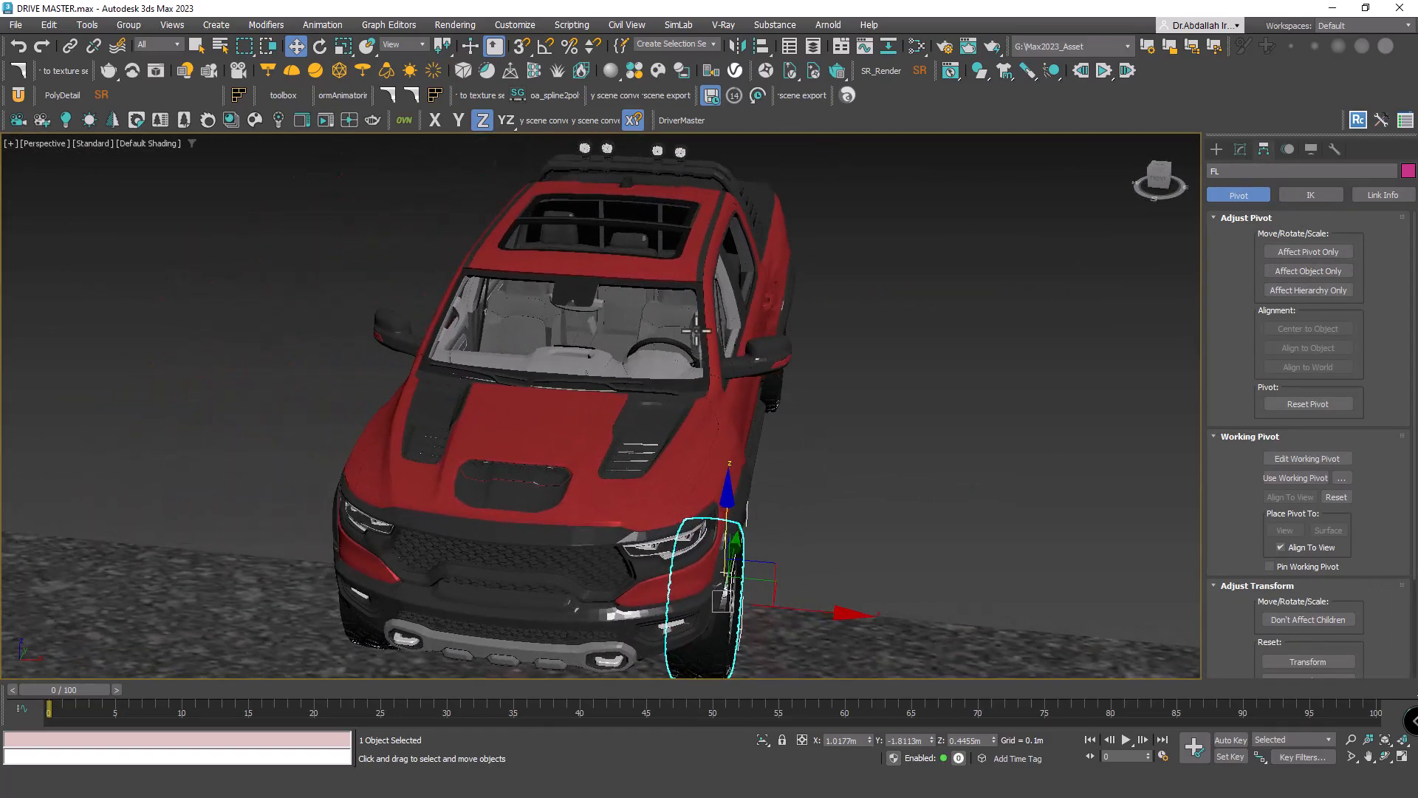
{"action": "middle_click_drag", "start_coordinate": [696, 331], "coordinate": [690, 348]}
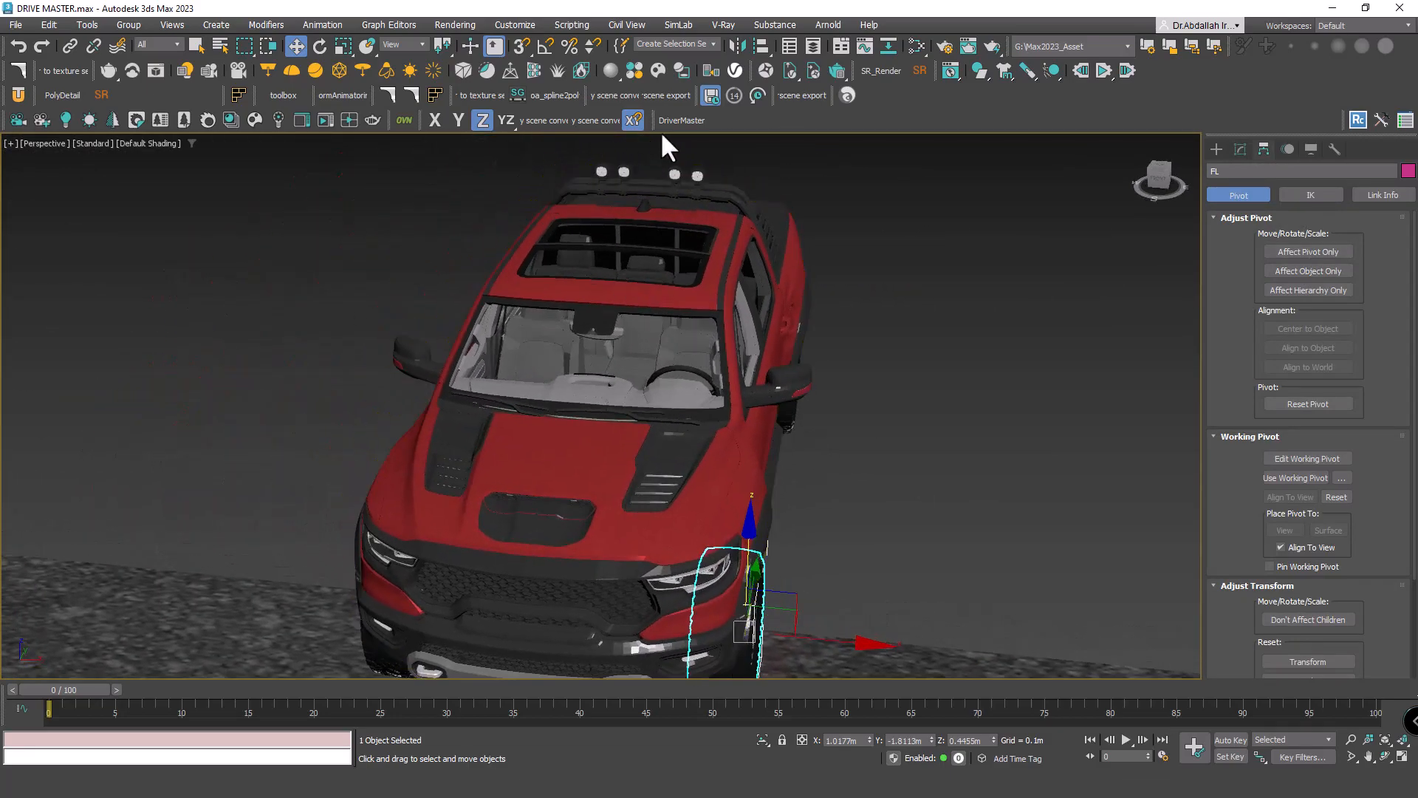
- Import the 00293 Darren 008 people model from Chaos Cosmos and activate the Move tool for it
{"action": "left_click", "coordinate": [657, 70]}
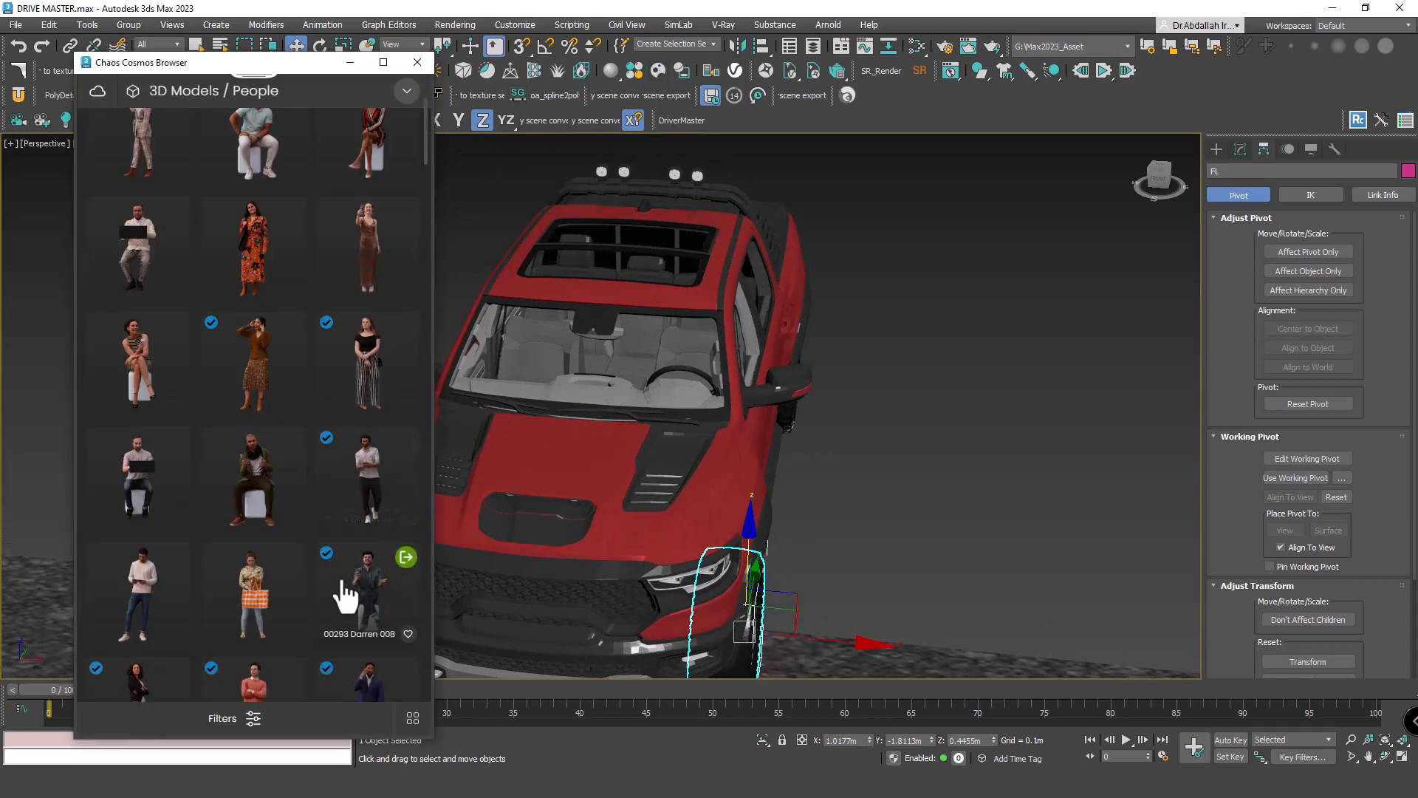
{"action": "left_click", "coordinate": [406, 558]}
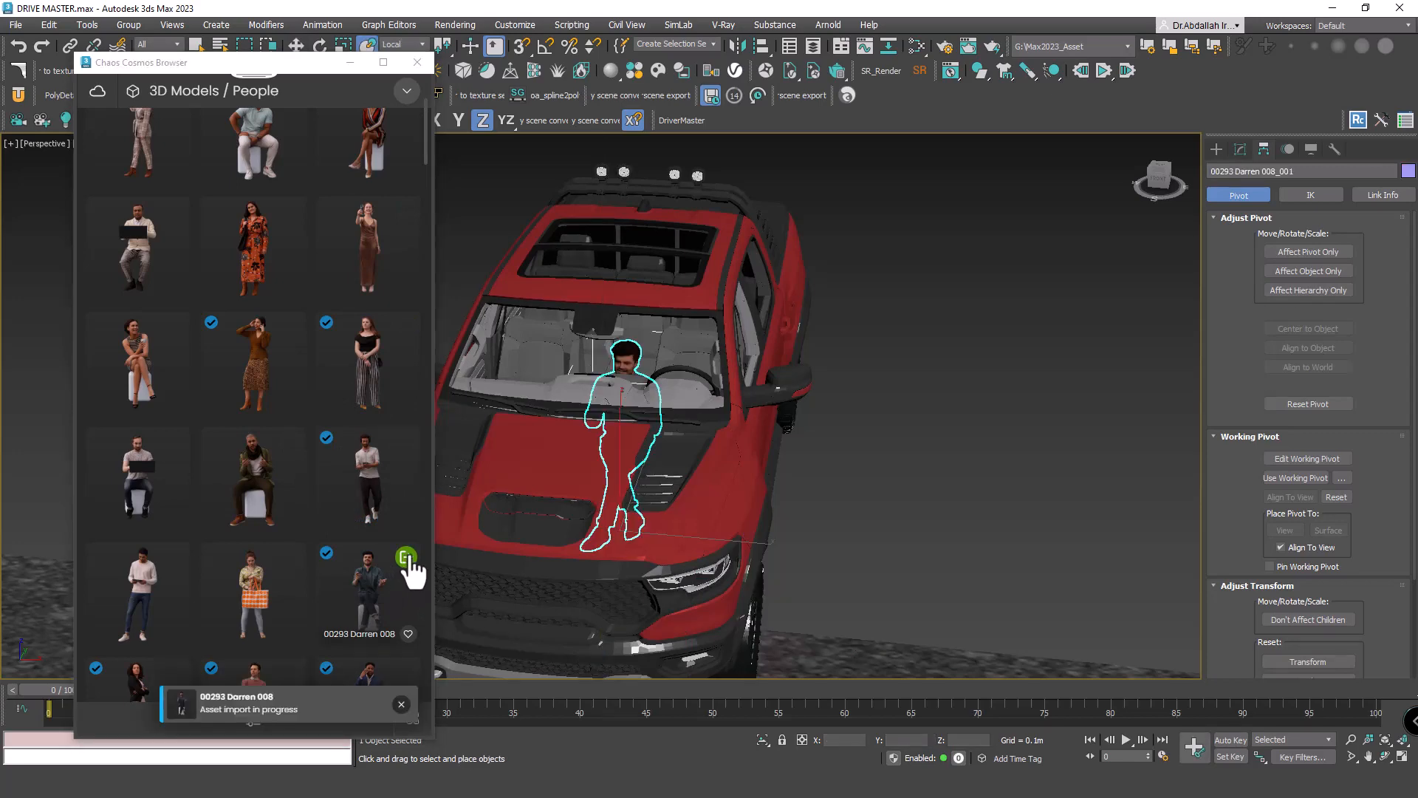
{"action": "left_click", "coordinate": [419, 63]}
{"action": "right_click", "coordinate": [646, 399]}
{"action": "left_click", "coordinate": [662, 416]}
{"action": "middle_click_drag", "start_coordinate": [628, 480], "coordinate": [630, 429], "text": "alt"}
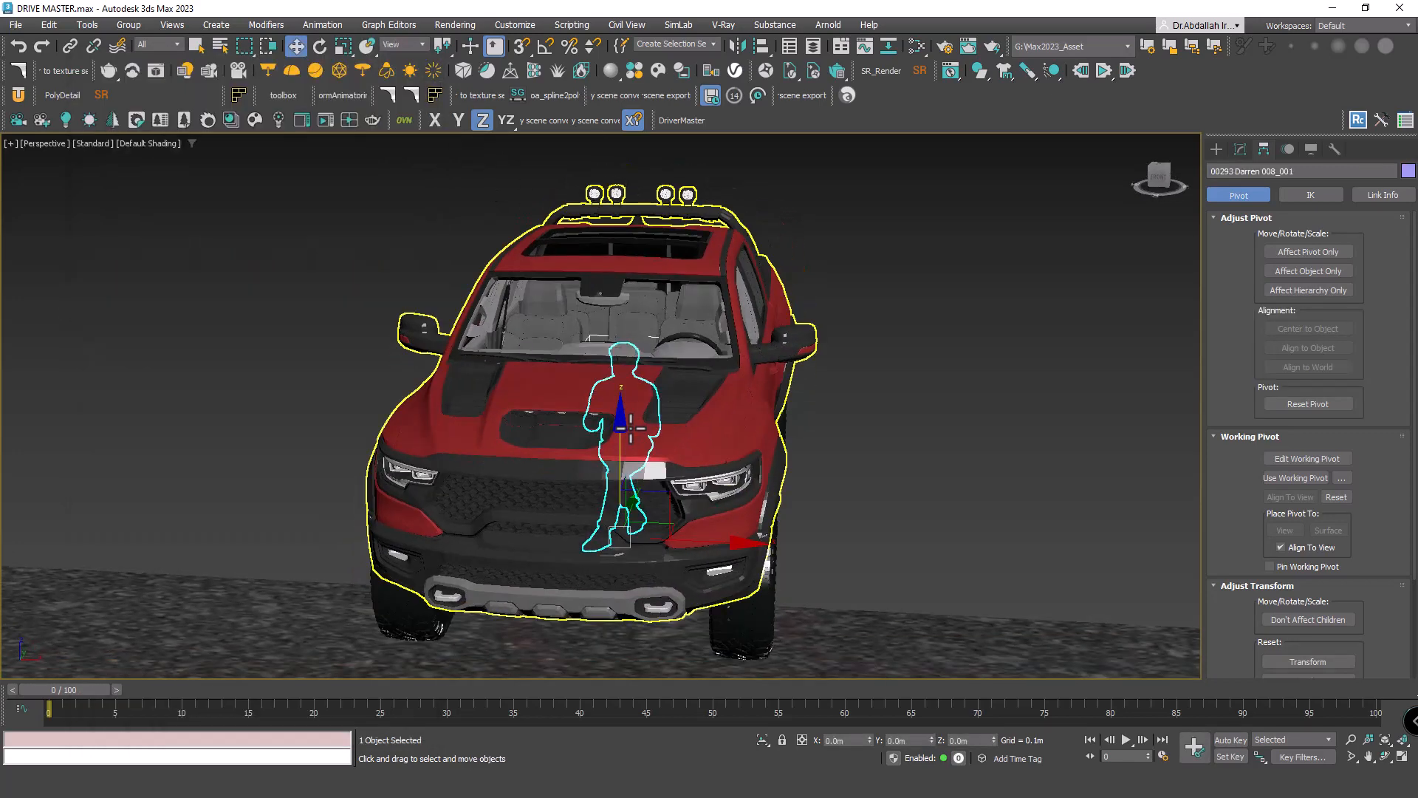
- Move the seated figure into the truck's driver seat, at about X 0.48 m, Y -0.58 m, Z 0.62 m
{"action": "left_click_drag", "start_coordinate": [631, 427], "coordinate": [633, 374]}
{"action": "middle_click_drag", "start_coordinate": [633, 373], "coordinate": [647, 473], "text": "alt"}
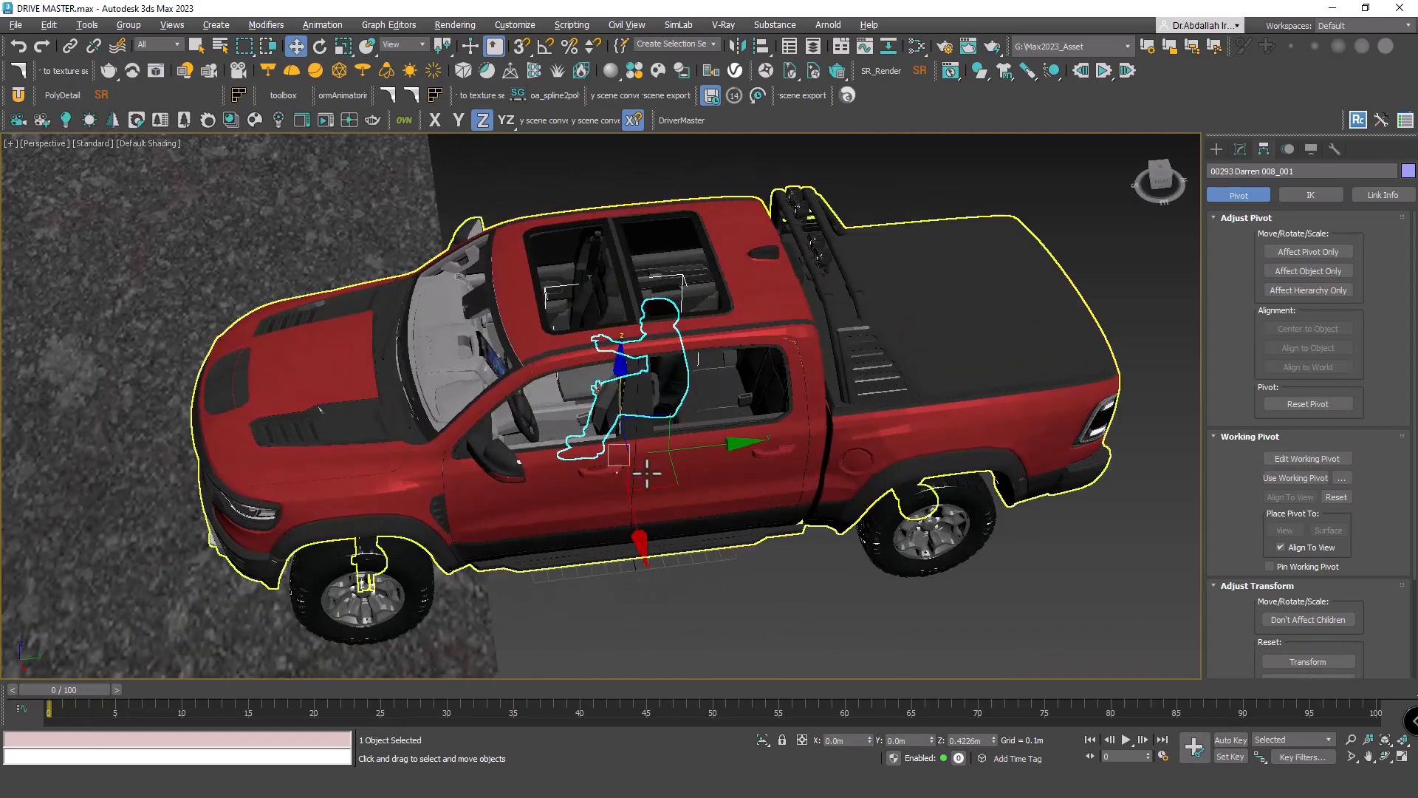
{"action": "left_click_drag", "start_coordinate": [647, 473], "coordinate": [601, 525]}
{"action": "middle_click_drag", "start_coordinate": [601, 526], "coordinate": [551, 476], "text": "alt"}
{"action": "left_click_drag", "start_coordinate": [546, 476], "coordinate": [544, 415]}
{"action": "middle_click_drag", "start_coordinate": [545, 415], "coordinate": [687, 477], "text": "alt"}
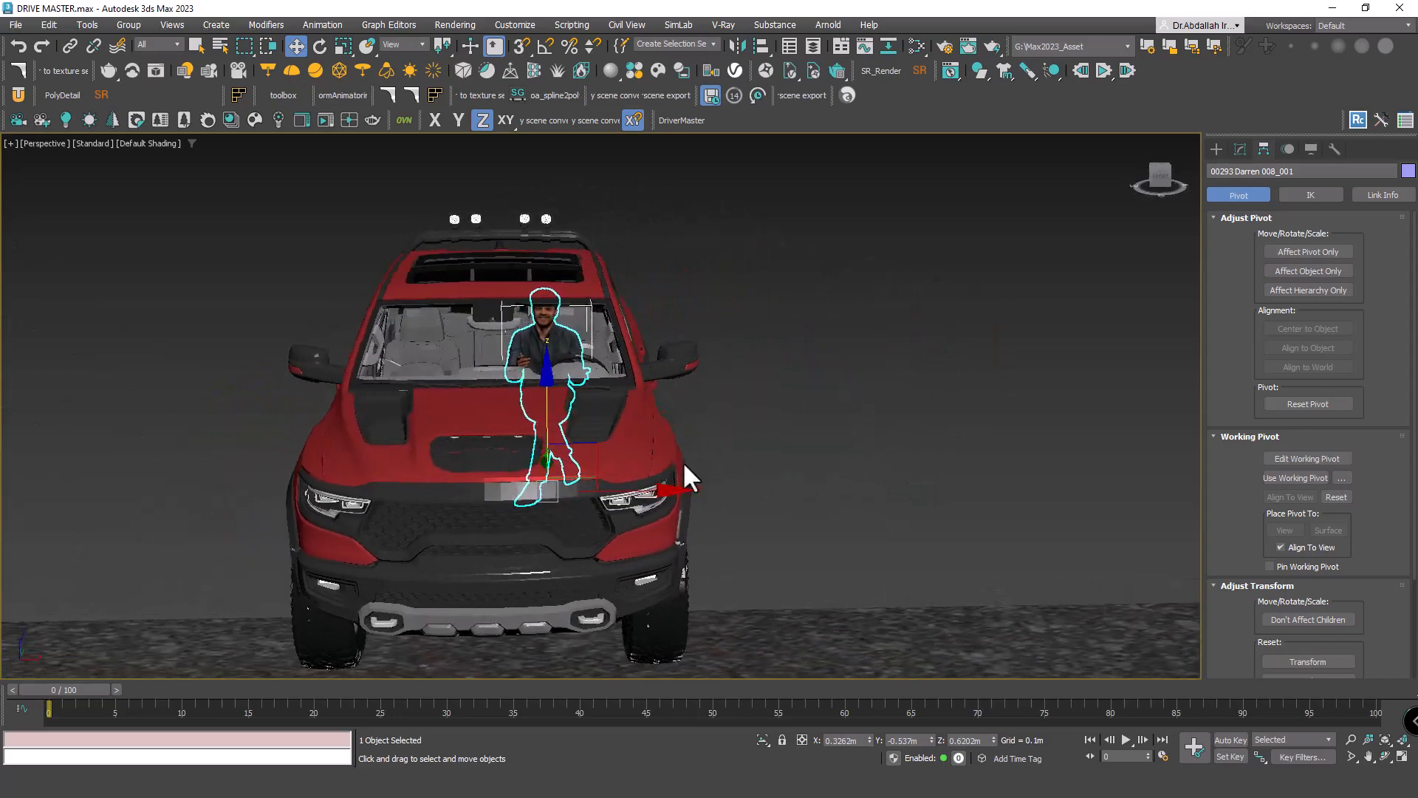
{"action": "left_click_drag", "start_coordinate": [650, 491], "coordinate": [674, 496]}
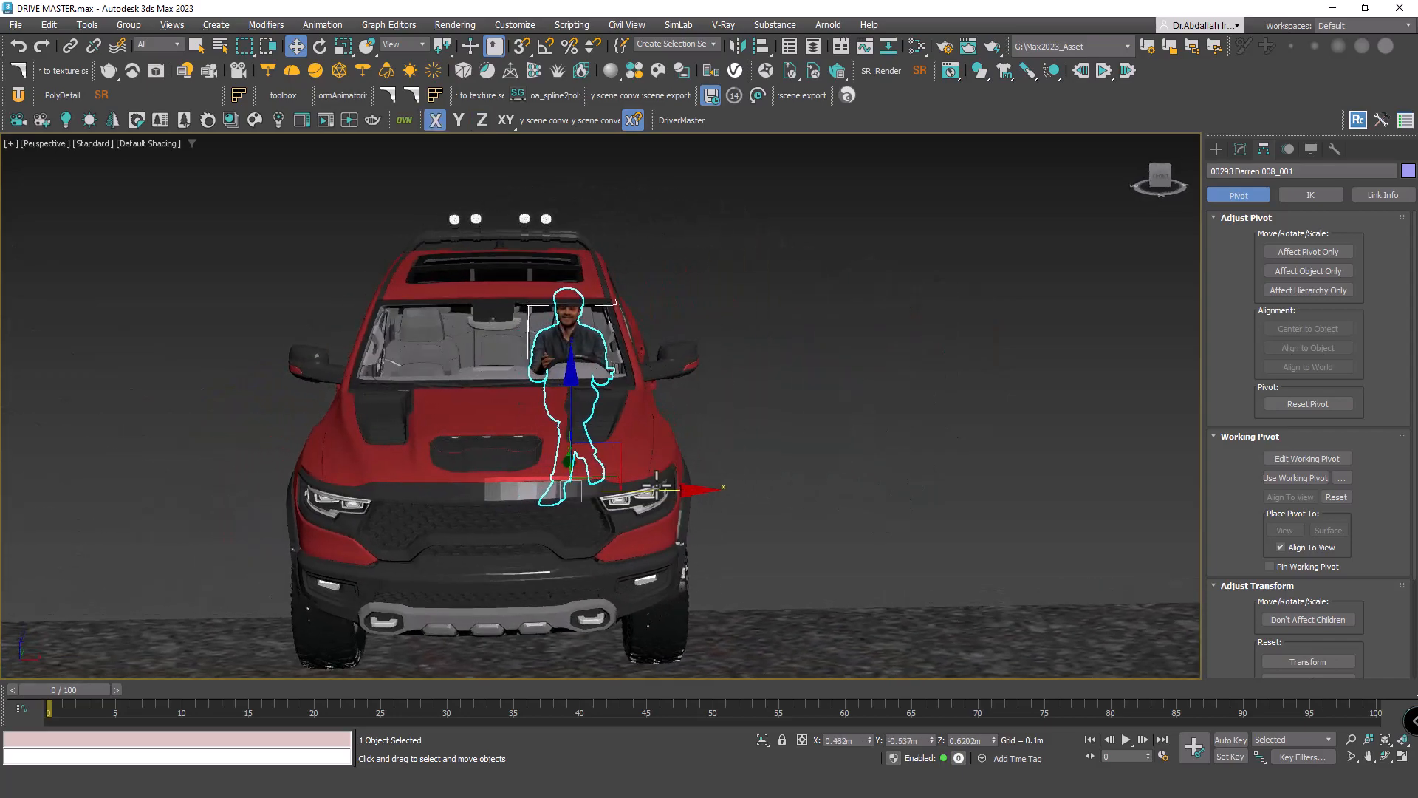
{"action": "middle_click_drag", "start_coordinate": [656, 489], "coordinate": [620, 372], "text": "alt"}
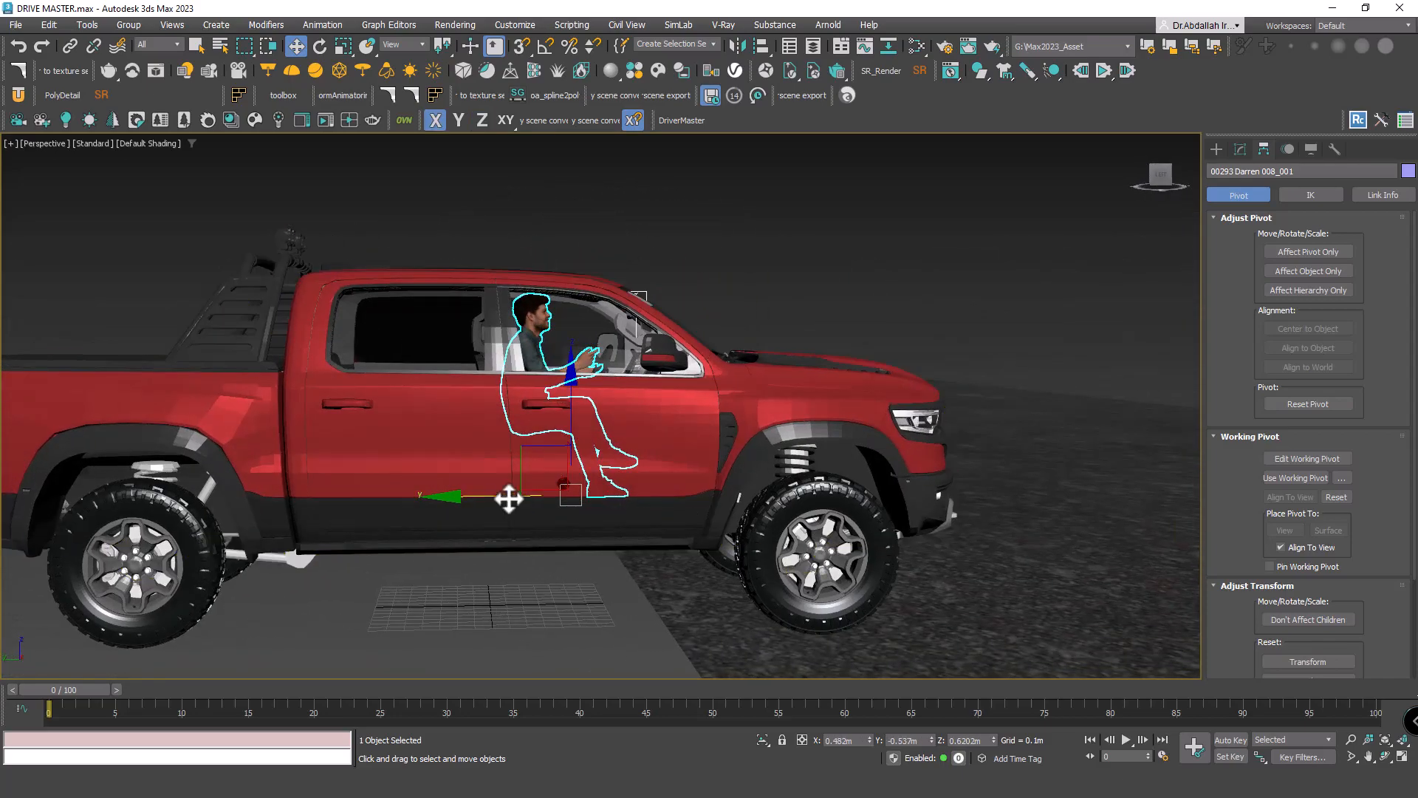
{"action": "left_click_drag", "start_coordinate": [506, 497], "coordinate": [513, 500]}
{"action": "middle_click_drag", "start_coordinate": [512, 500], "coordinate": [476, 495], "text": "alt"}
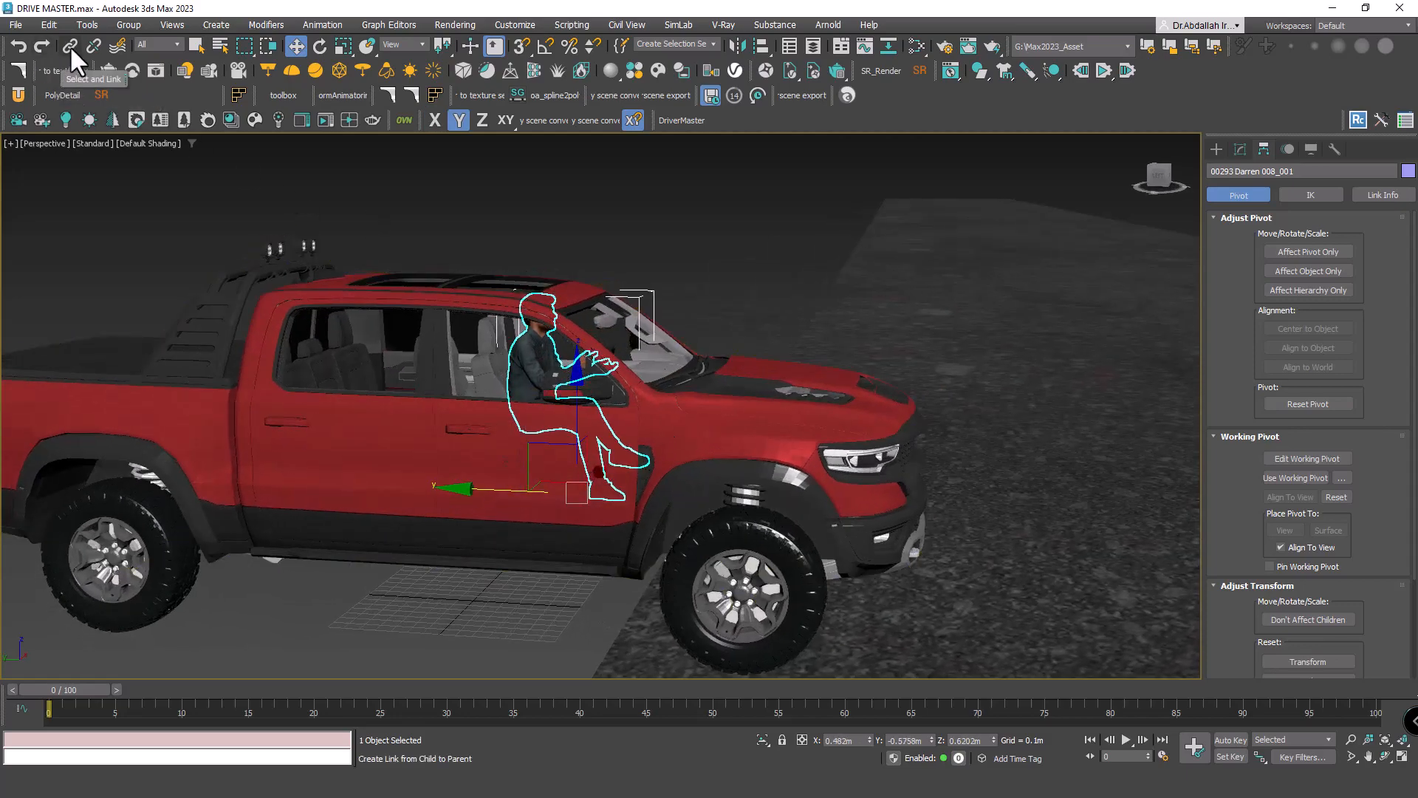
- Show the scene in wireframe and link the seated driver to the truck body as its parent
{"action": "key", "text": "F3"}
{"action": "scroll", "coordinate": [443, 285], "scroll_direction": "up", "scroll_amount": 5}
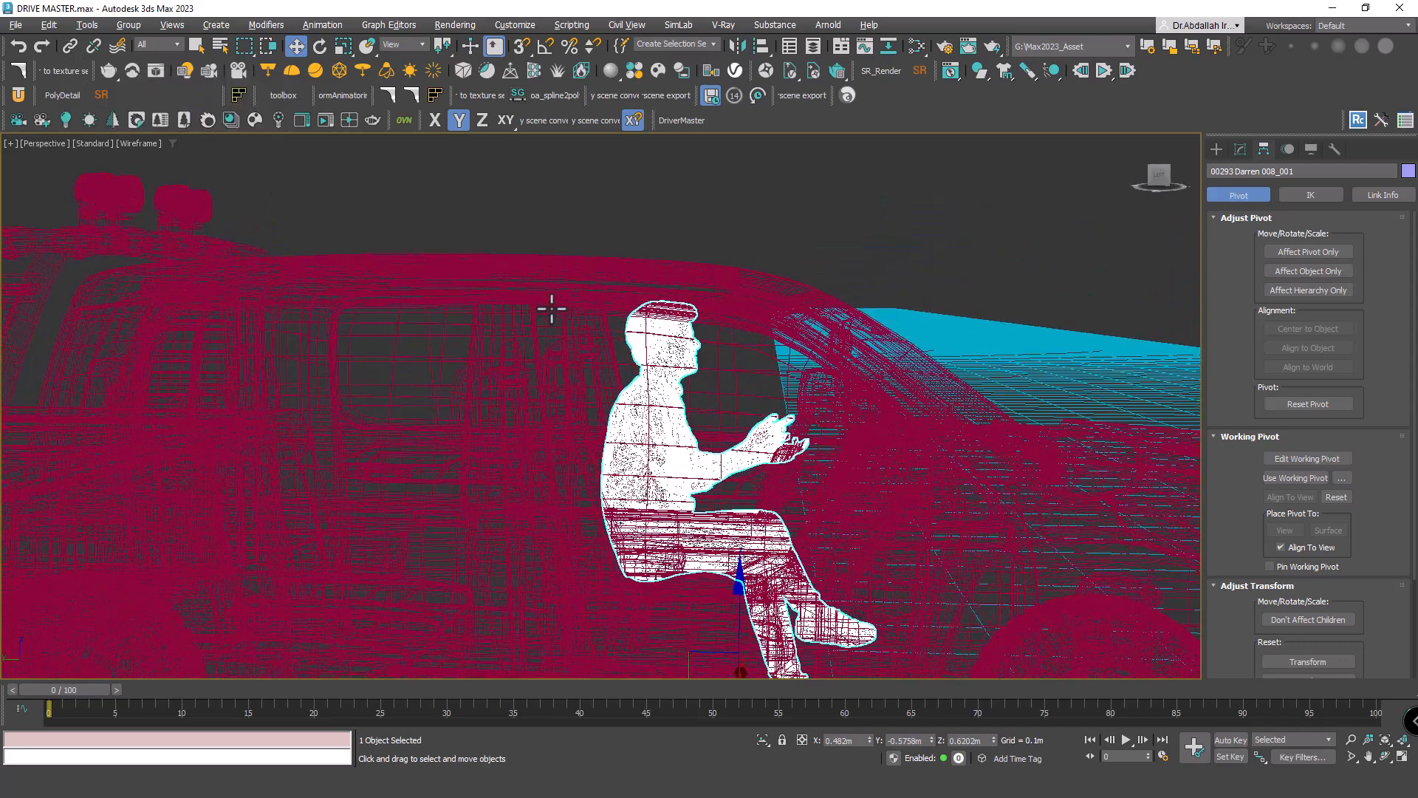
{"action": "left_click", "coordinate": [71, 46]}
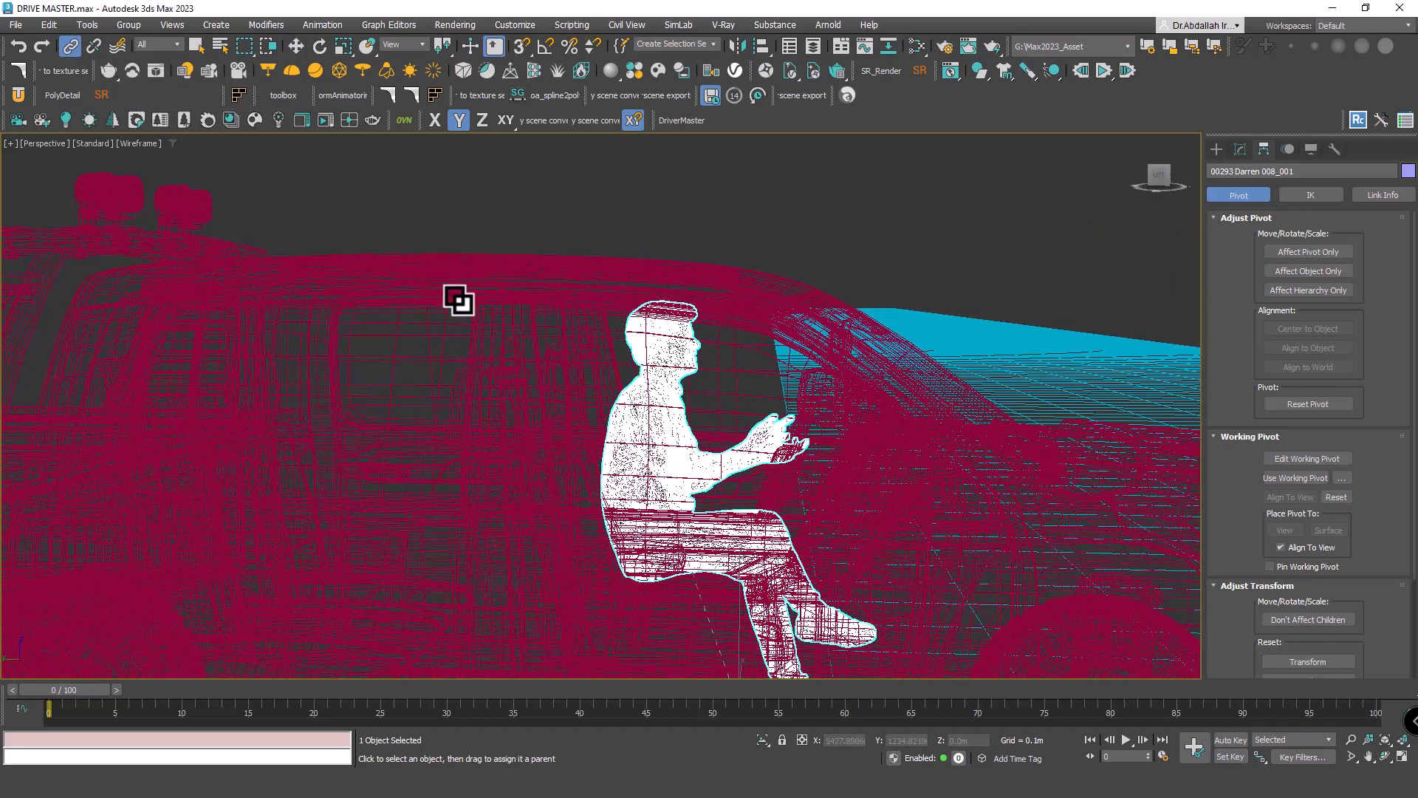
{"action": "left_click_drag", "start_coordinate": [459, 300], "coordinate": [485, 276]}
{"action": "right_click", "coordinate": [522, 259]}
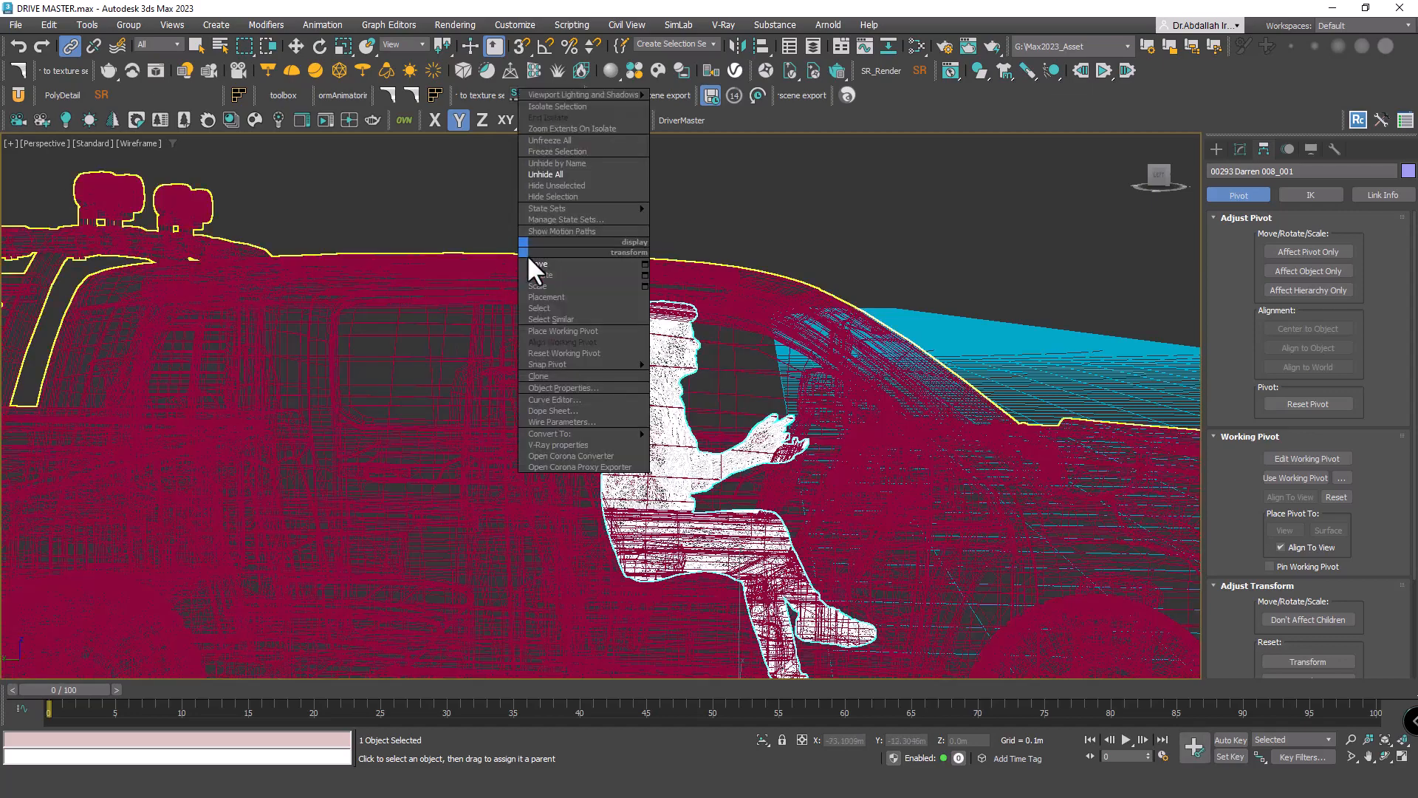
- Switch to the Move tool, show the scene in default shading, and try moving the seated driver on its own
{"action": "left_click", "coordinate": [535, 266]}
{"action": "key", "text": "F3"}
{"action": "scroll", "coordinate": [573, 473], "scroll_direction": "down", "scroll_amount": 6}
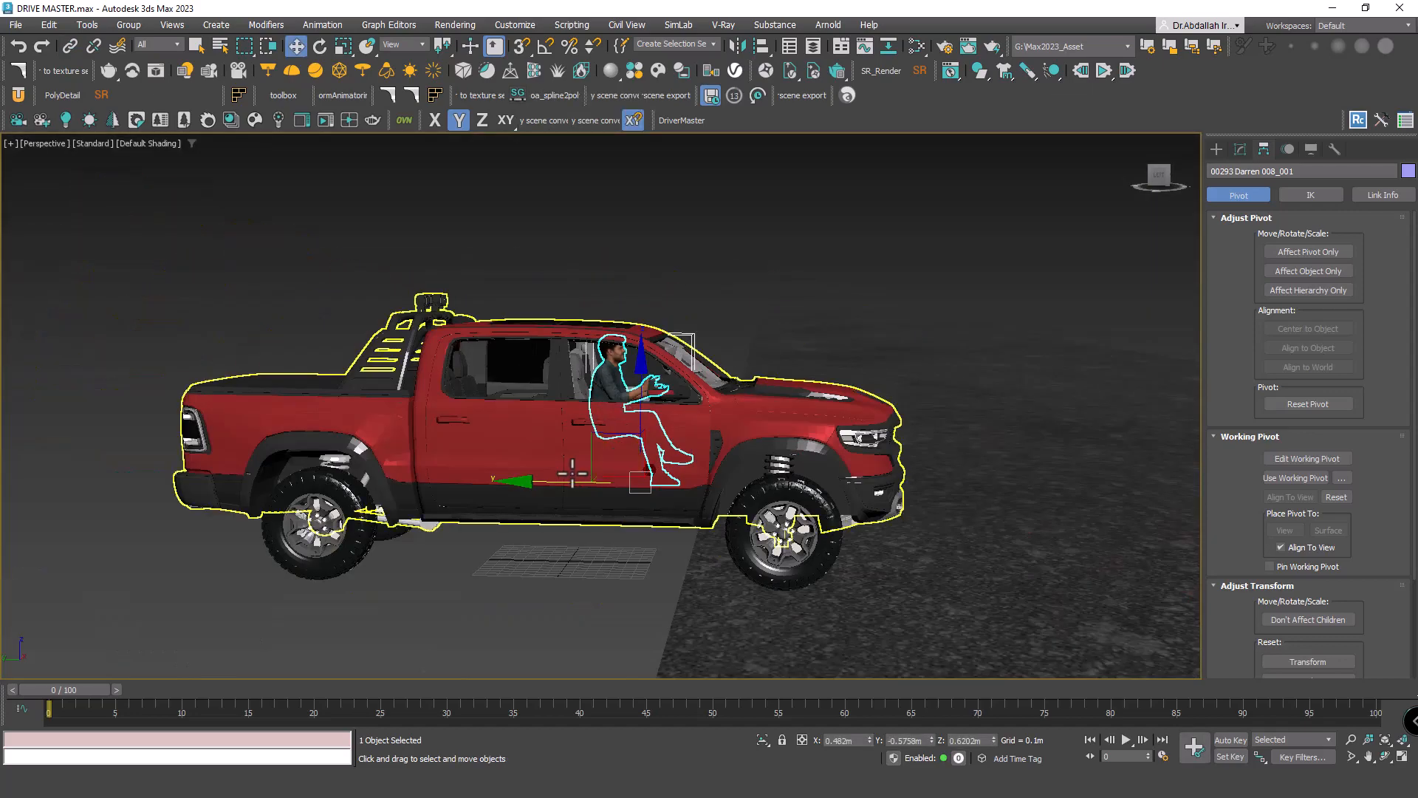
{"action": "mouse_move", "coordinate": [548, 483]}
{"action": "left_mouse_down"}
{"action": "mouse_move", "coordinate": [469, 483]}
{"action": "mouse_move", "coordinate": [526, 483]}
{"action": "left_mouse_up"}
{"action": "right_click", "coordinate": [526, 482]}
- Select the truck body and try moving it to check that the linked driver follows
{"action": "left_click", "coordinate": [449, 429]}
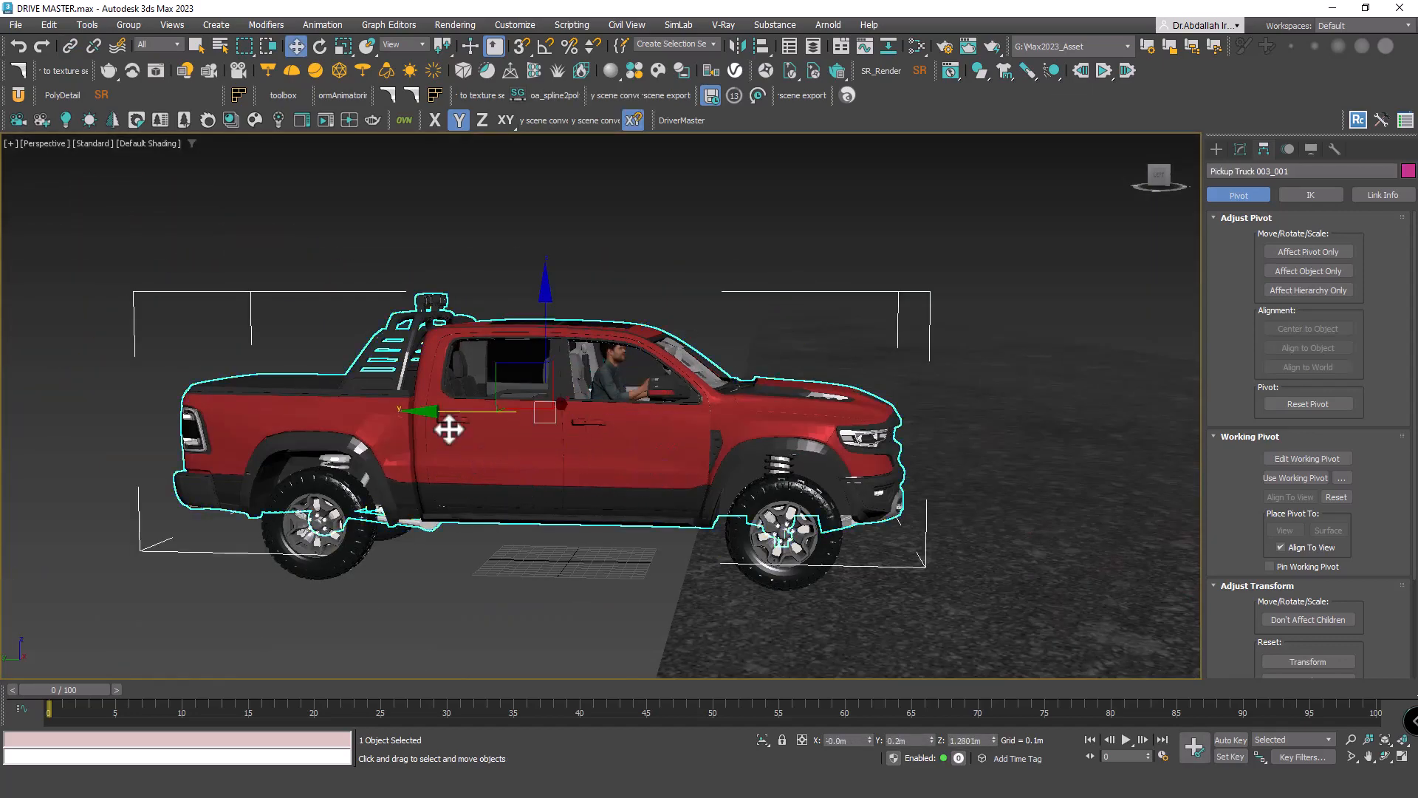
{"action": "mouse_move", "coordinate": [461, 419]}
{"action": "left_mouse_down"}
{"action": "mouse_move", "coordinate": [583, 414]}
{"action": "mouse_move", "coordinate": [380, 389]}
{"action": "mouse_move", "coordinate": [545, 386]}
{"action": "mouse_move", "coordinate": [453, 393]}
{"action": "left_mouse_up"}
{"action": "middle_click_drag", "start_coordinate": [453, 393], "coordinate": [588, 481], "text": "alt"}
{"action": "scroll", "coordinate": [450, 441], "scroll_direction": "down", "scroll_amount": 3}
{"action": "left_click", "coordinate": [693, 500]}
{"action": "scroll", "coordinate": [693, 500], "scroll_direction": "up", "scroll_amount": 3}
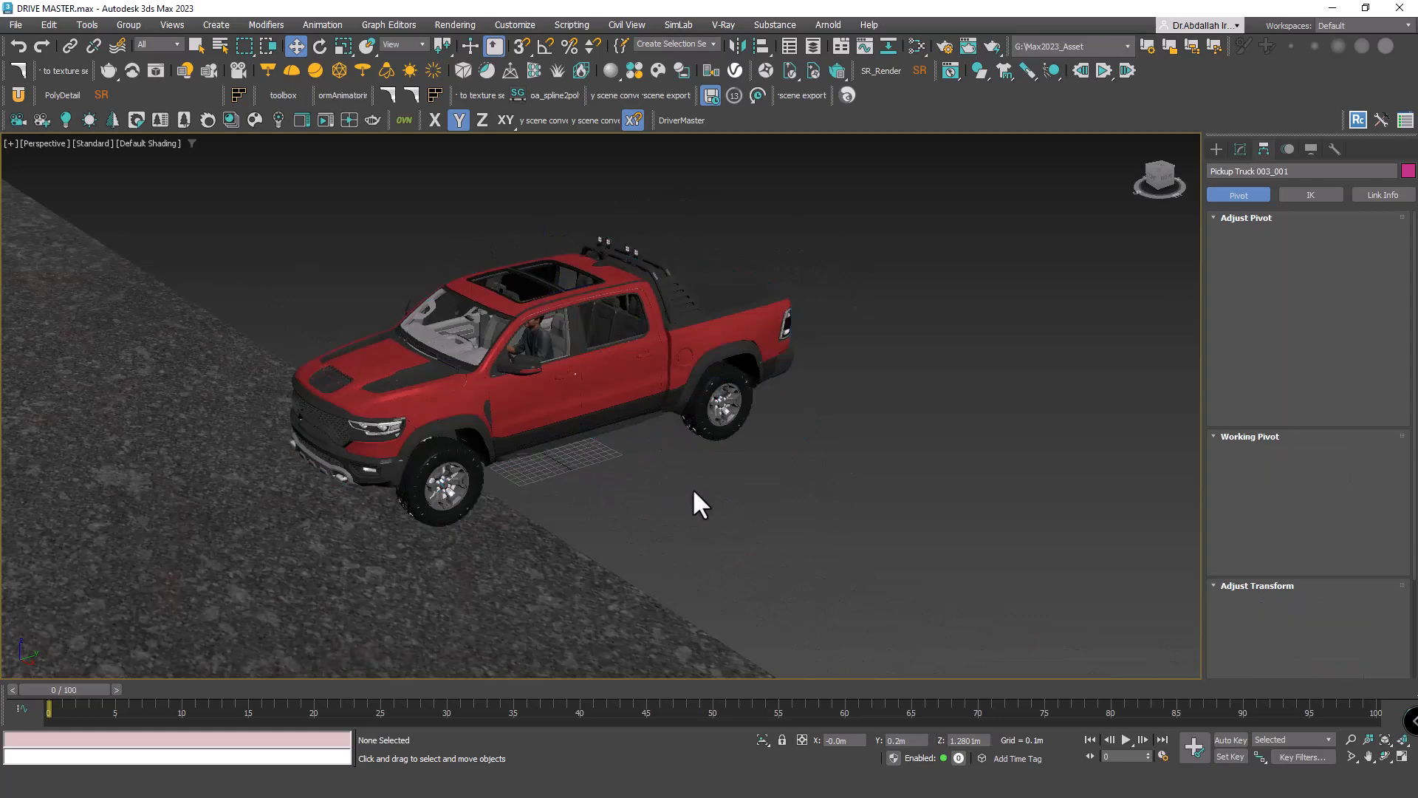
{"action": "middle_click_drag", "start_coordinate": [613, 412], "coordinate": [662, 458]}
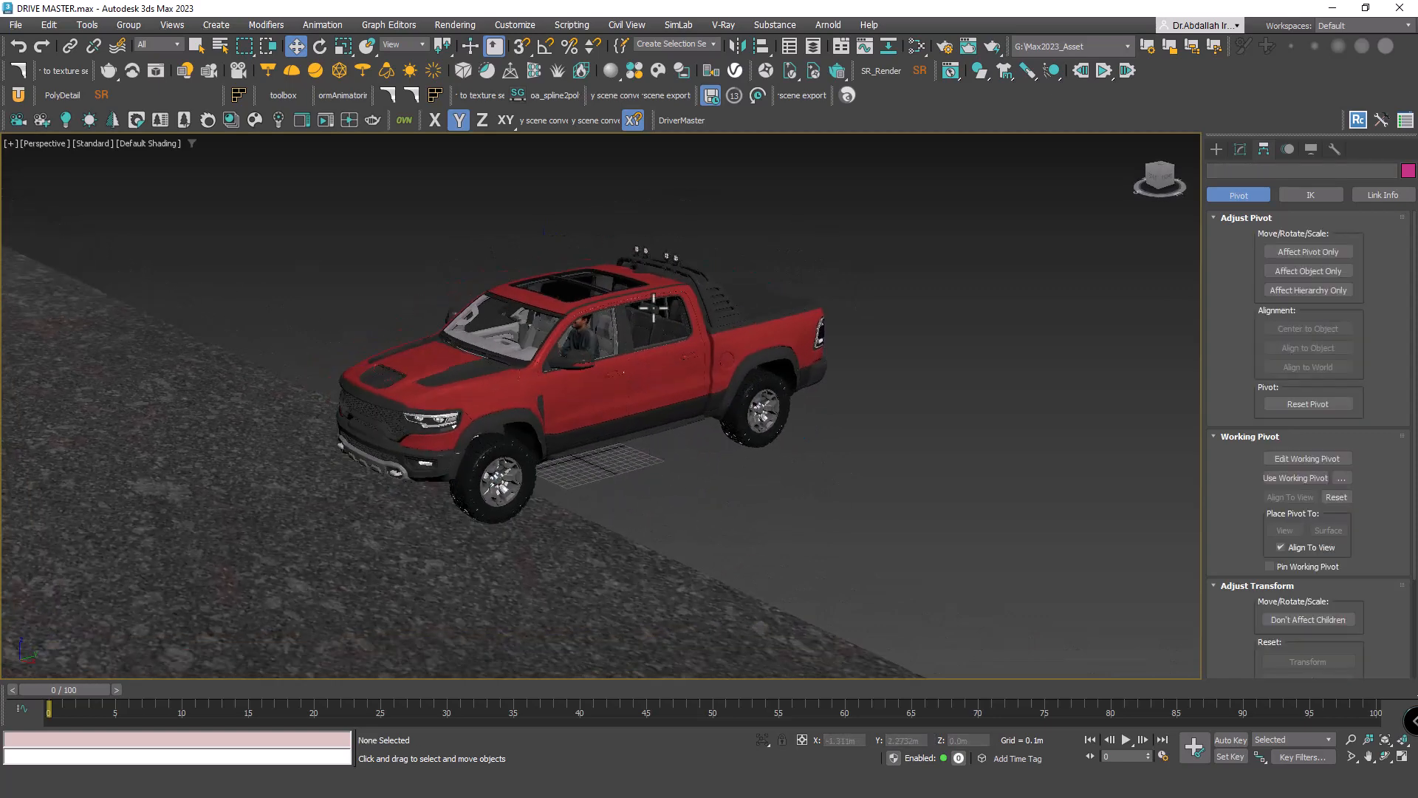
- Run the script Efim_Armand-DriverMaster.mse and create its vehicle rig at the scene origin
{"action": "left_click", "coordinate": [567, 25]}
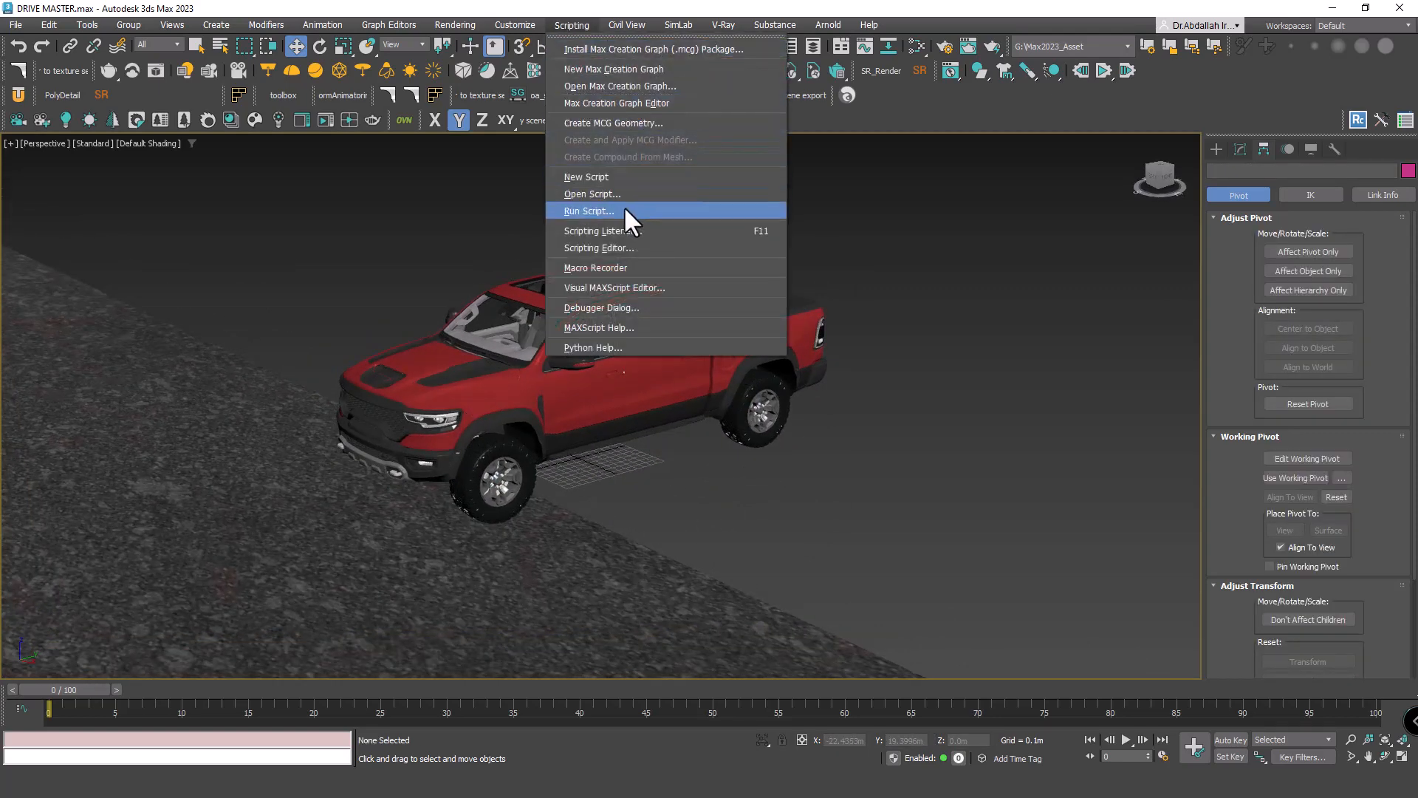
{"action": "left_click", "coordinate": [624, 199]}
{"action": "left_click", "coordinate": [178, 93]}
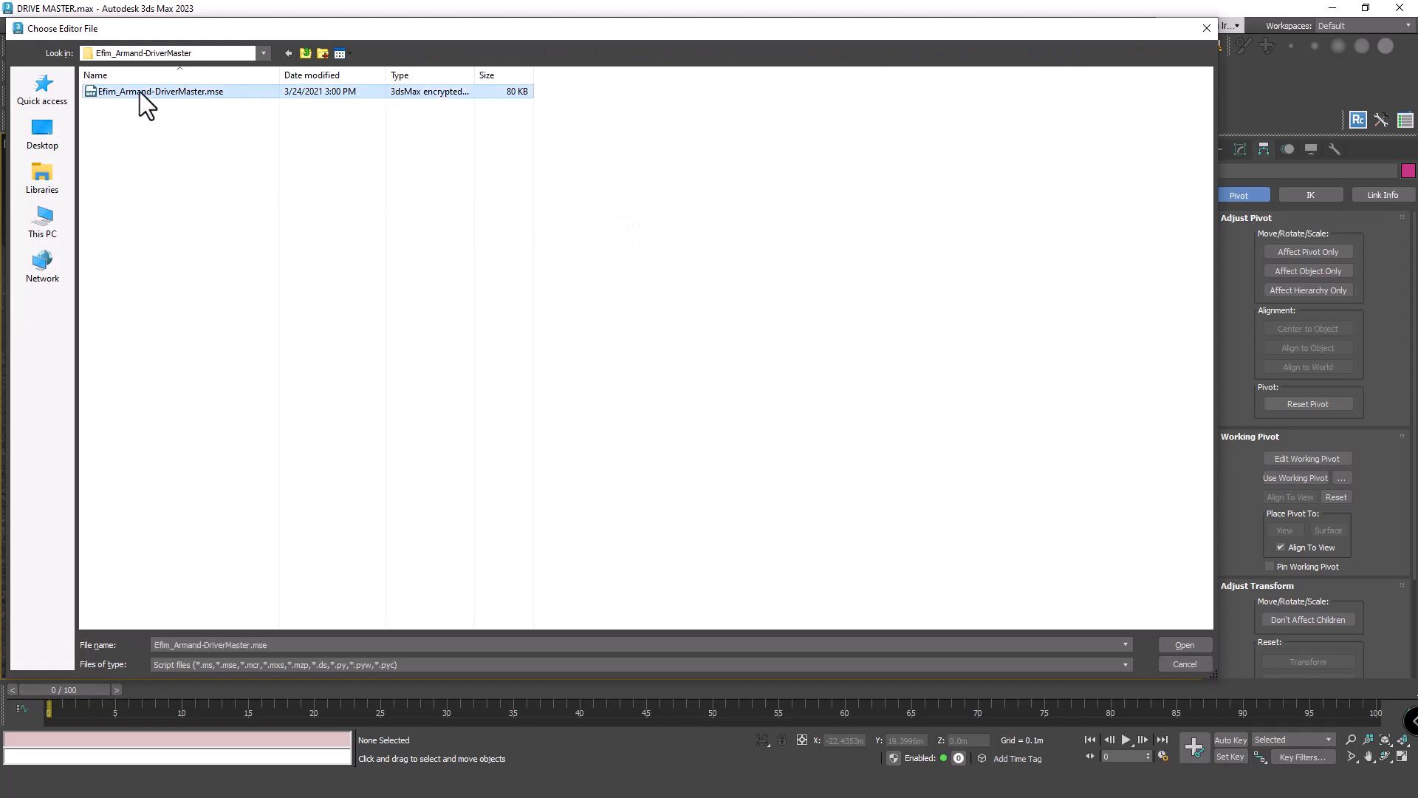
{"action": "left_click", "coordinate": [1174, 645]}
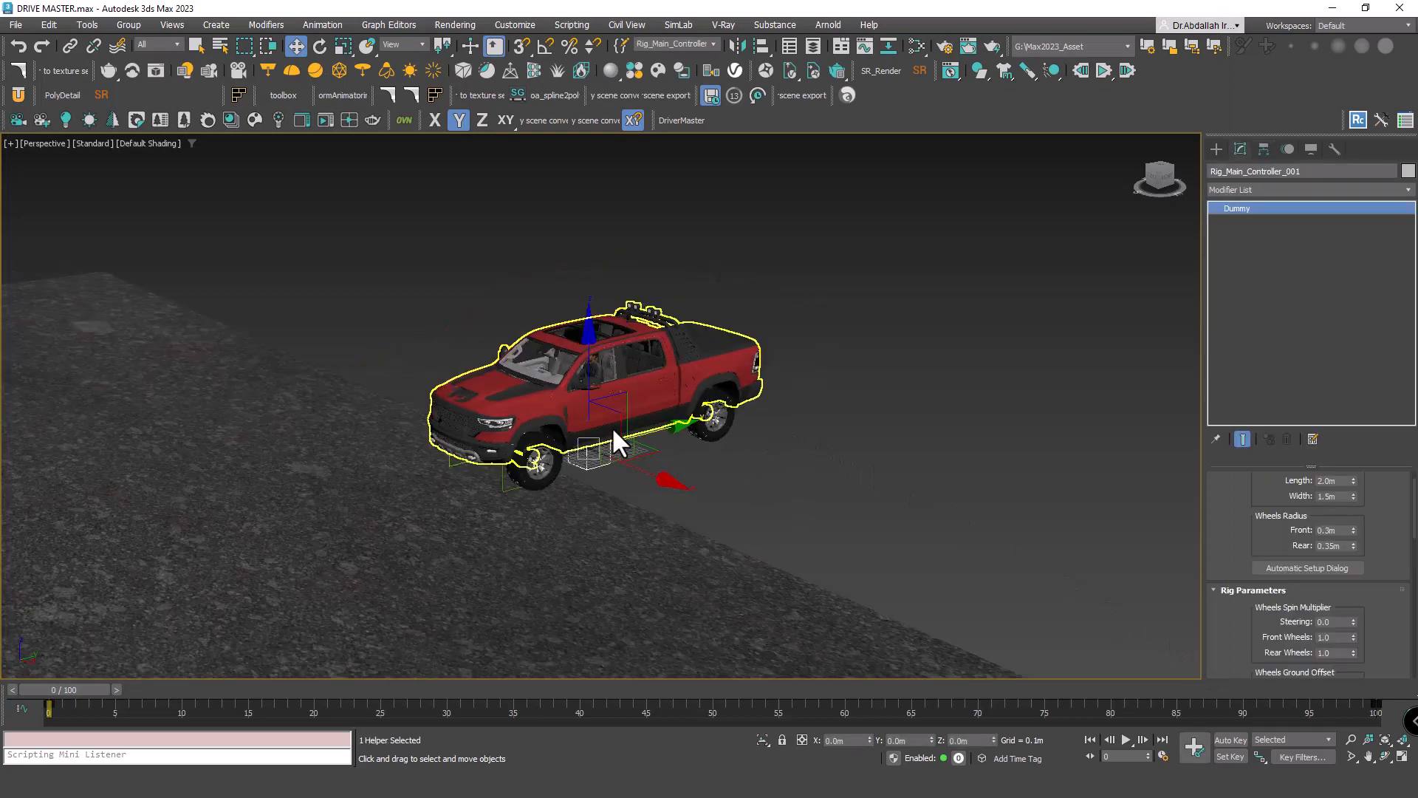
- Move the rig's main controller ahead of the truck to about Y -4.17 m and open its Automatic Setup dialog
{"action": "left_click_drag", "start_coordinate": [604, 446], "coordinate": [427, 474]}
{"action": "middle_click_drag", "start_coordinate": [427, 474], "coordinate": [521, 436]}
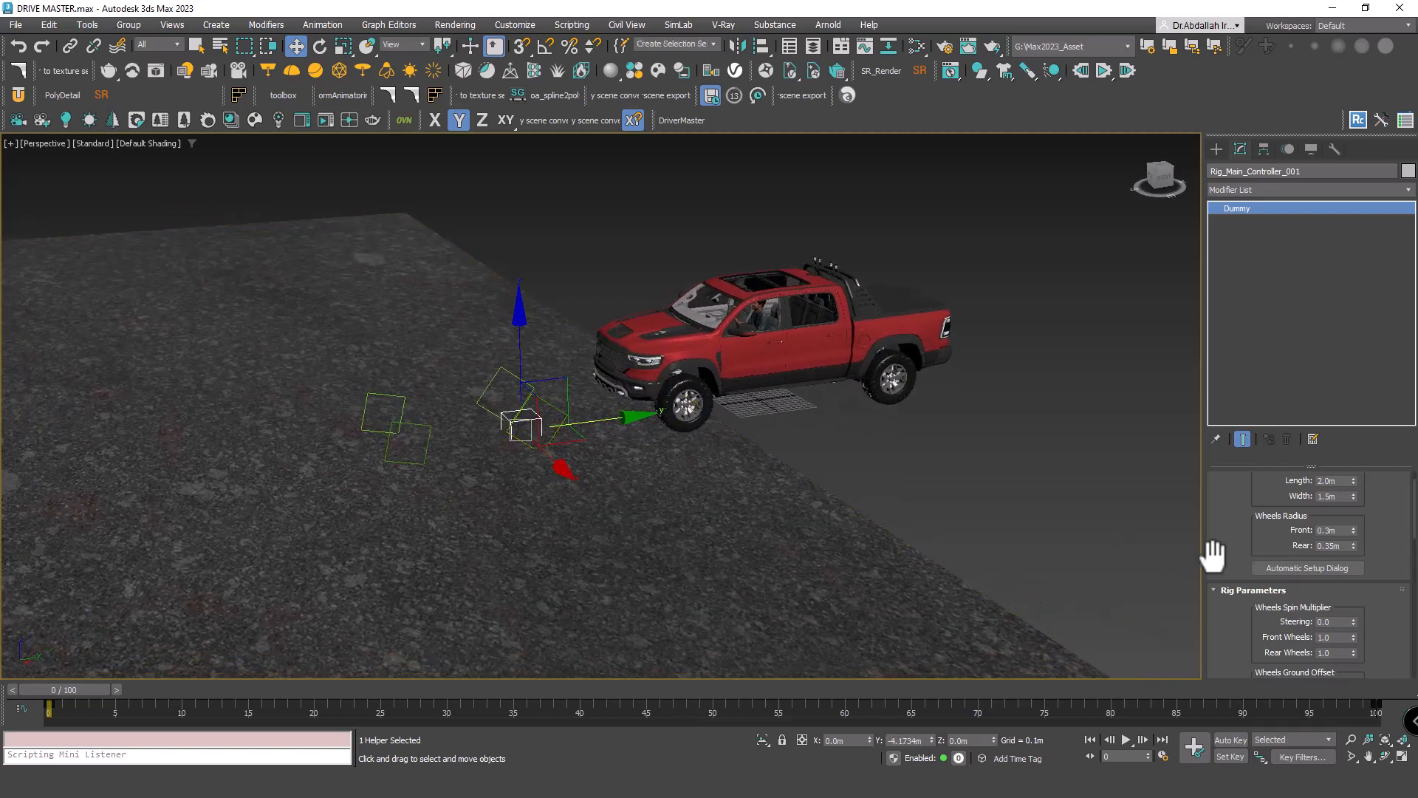
{"action": "left_click_drag", "start_coordinate": [1256, 528], "coordinate": [1286, 573]}
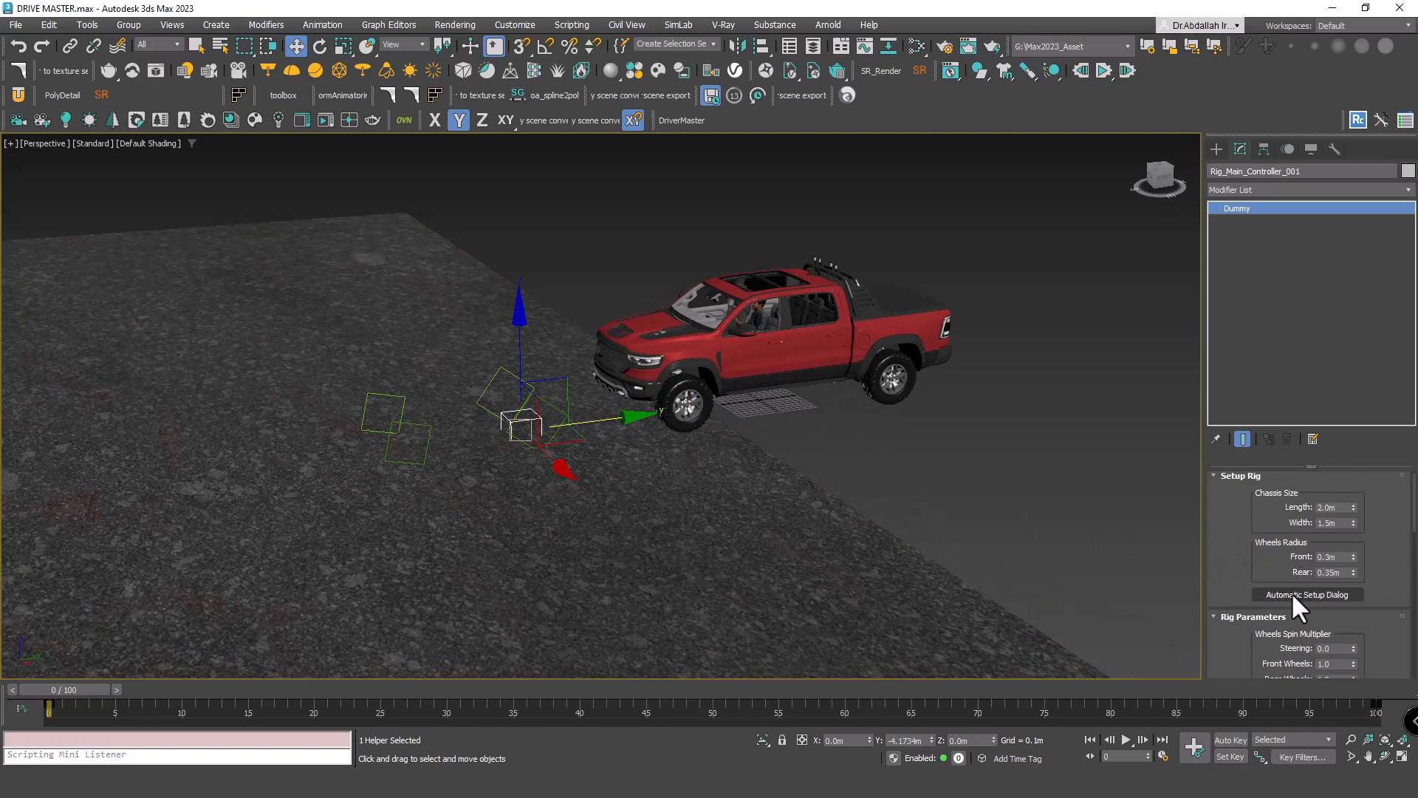
{"action": "left_click", "coordinate": [1291, 592]}
{"action": "left_click_drag", "start_coordinate": [446, 233], "coordinate": [293, 159]}
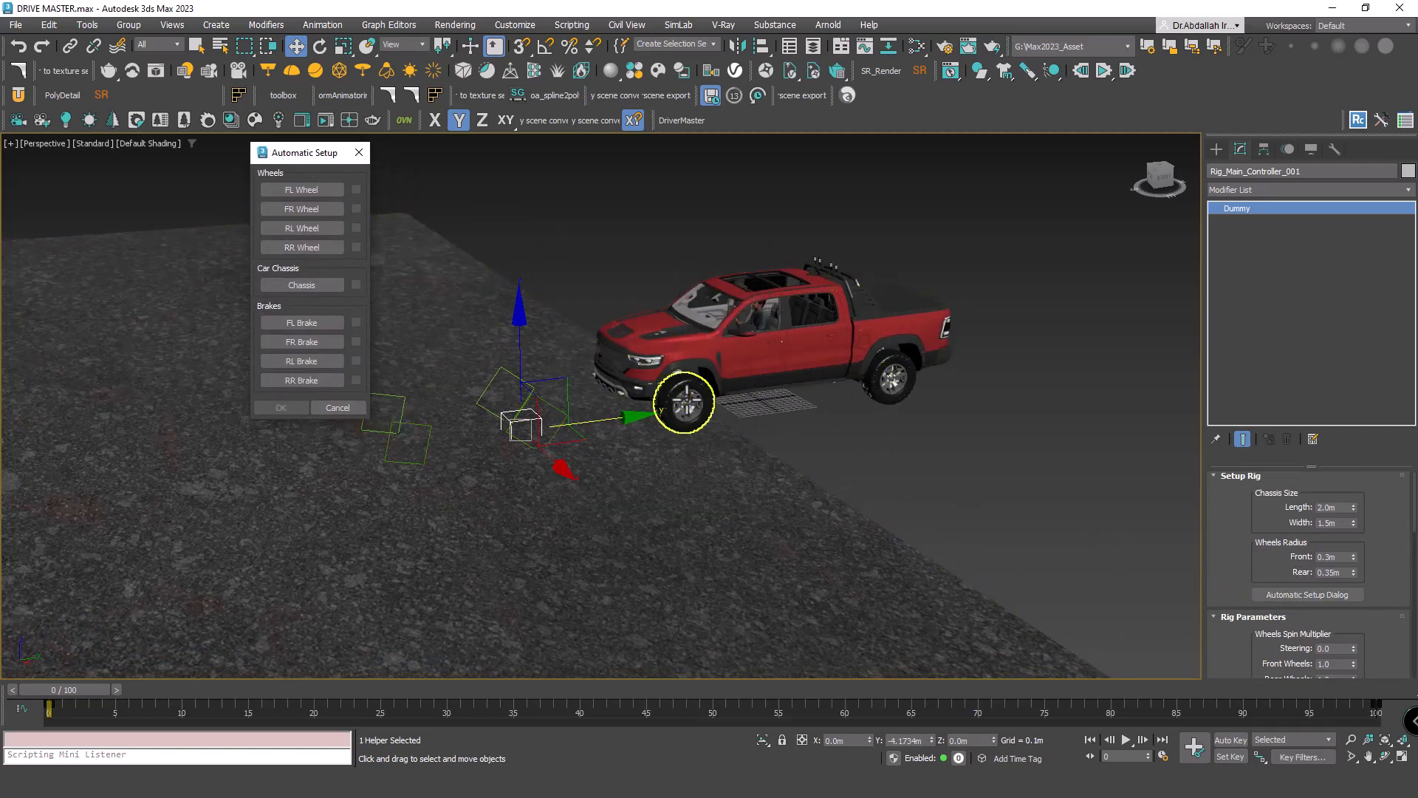
- Assign the truck's front-left and front-right wheels to the FL Wheel and FR Wheel slots of the automatic setup
{"action": "middle_click_drag", "start_coordinate": [683, 403], "coordinate": [665, 429], "text": "alt"}
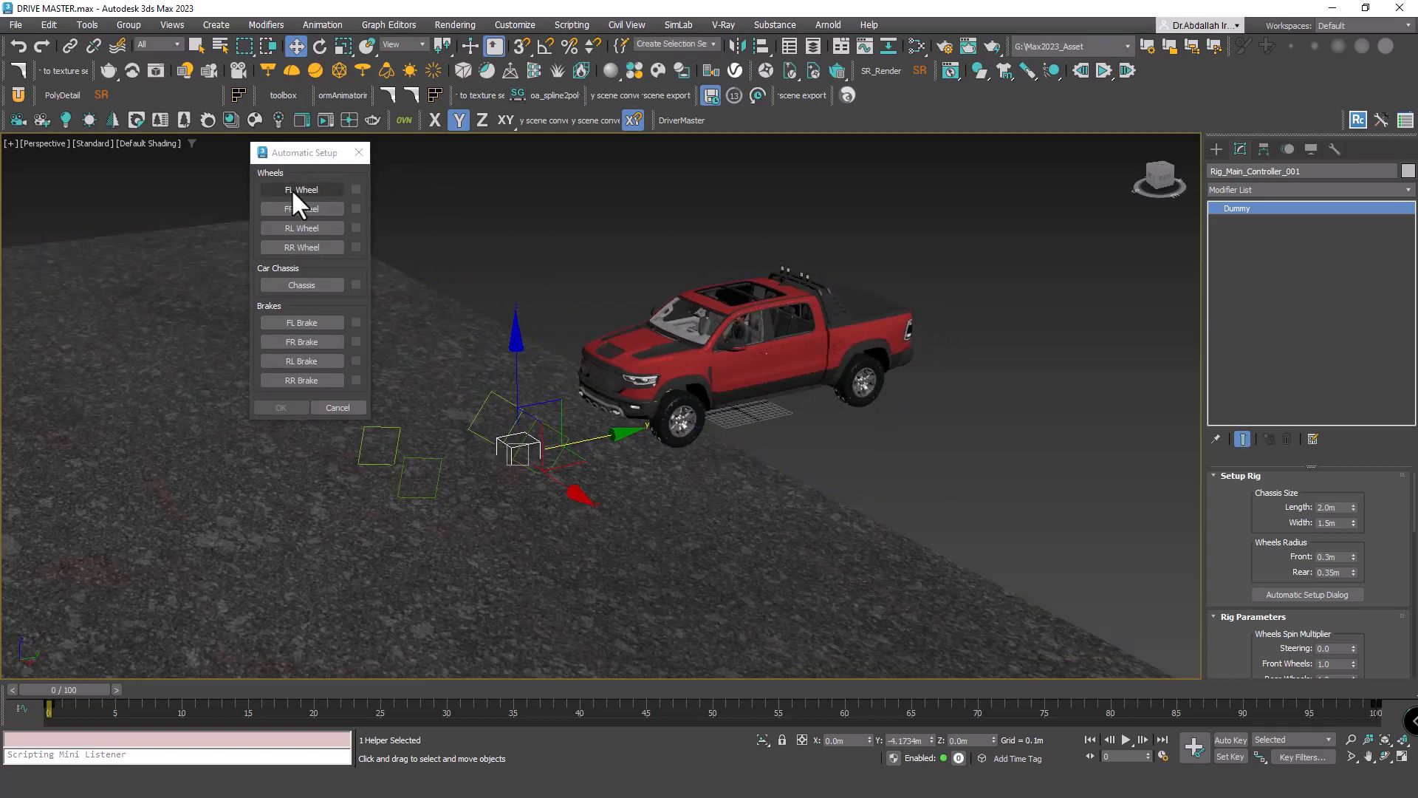
{"action": "scroll", "coordinate": [621, 432], "scroll_direction": "up", "scroll_amount": 5}
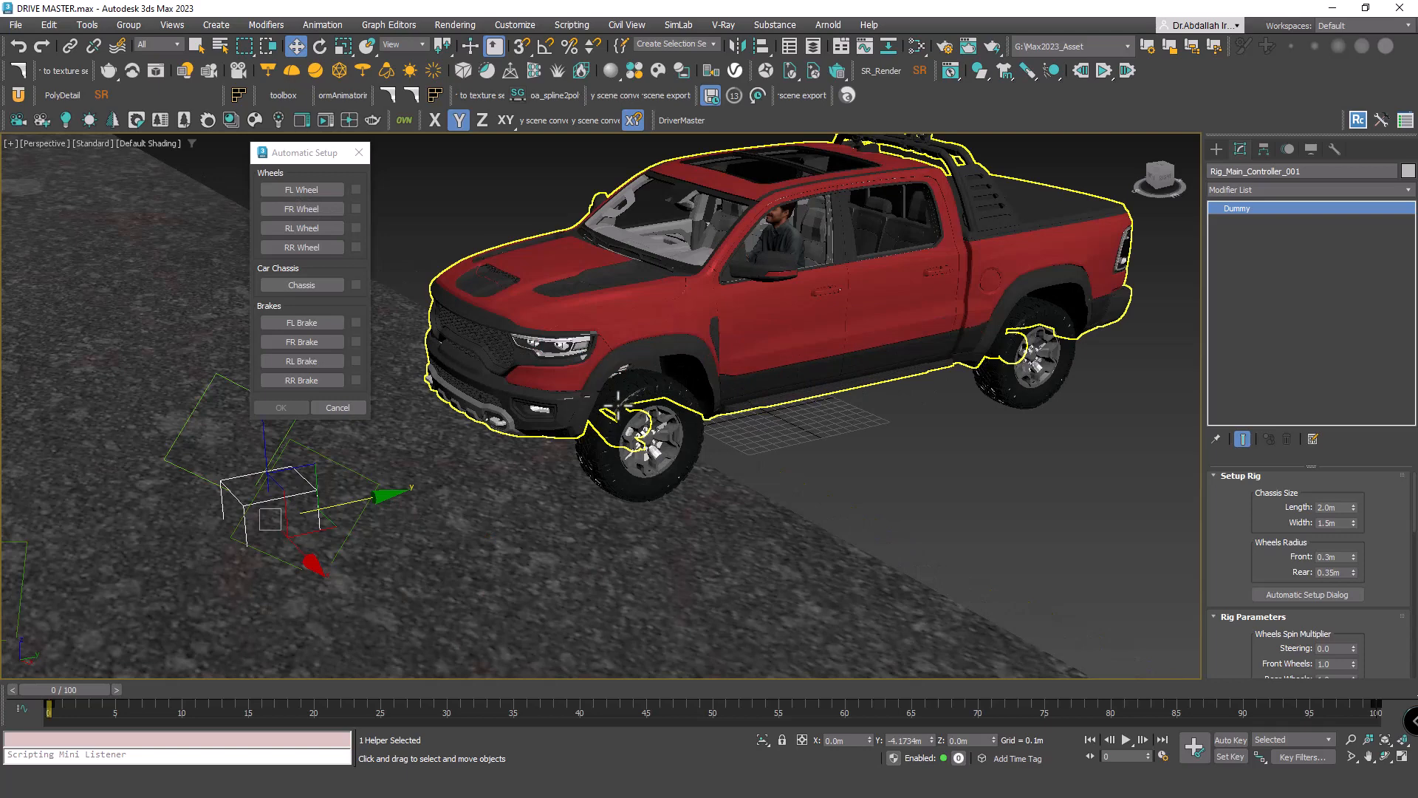
{"action": "left_click", "coordinate": [316, 188]}
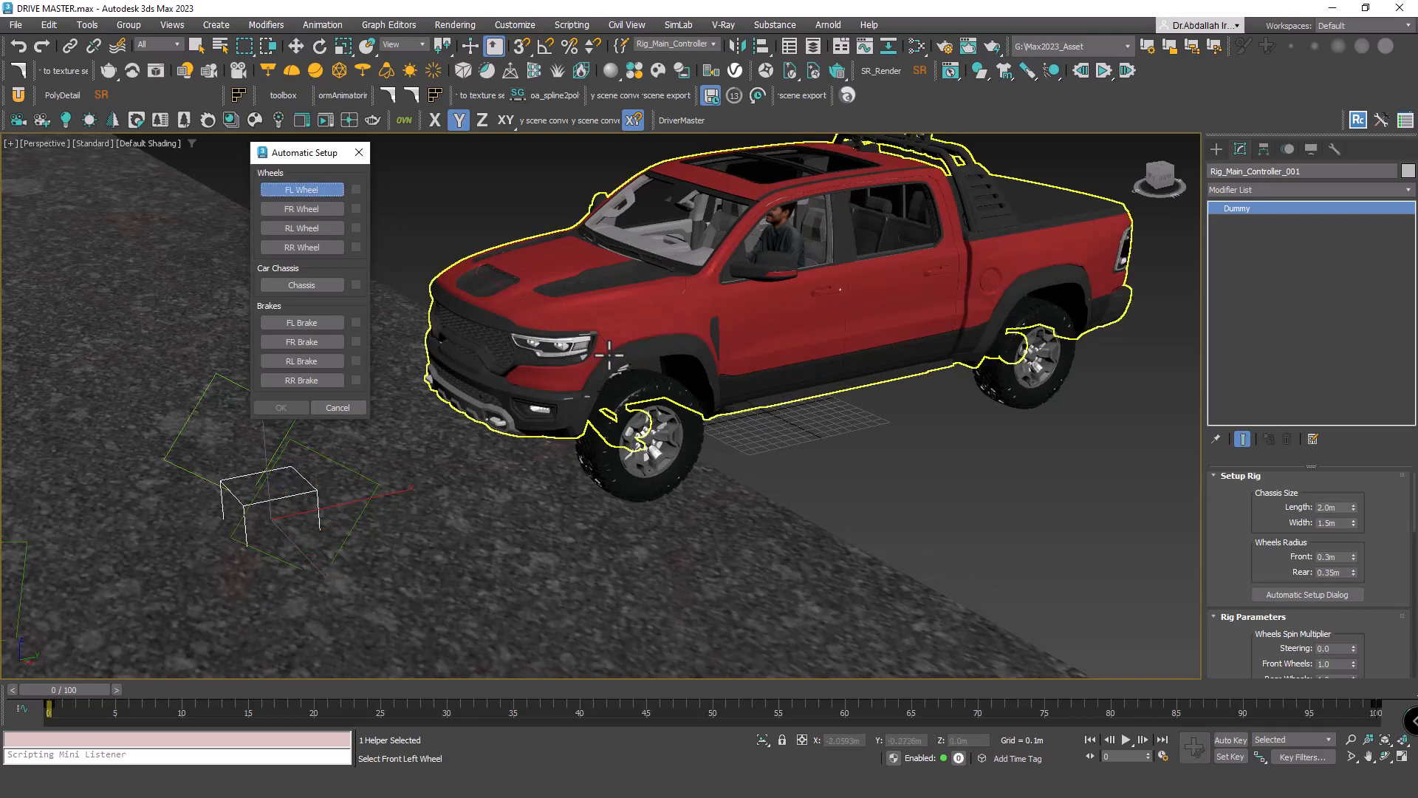
{"action": "left_click", "coordinate": [639, 392]}
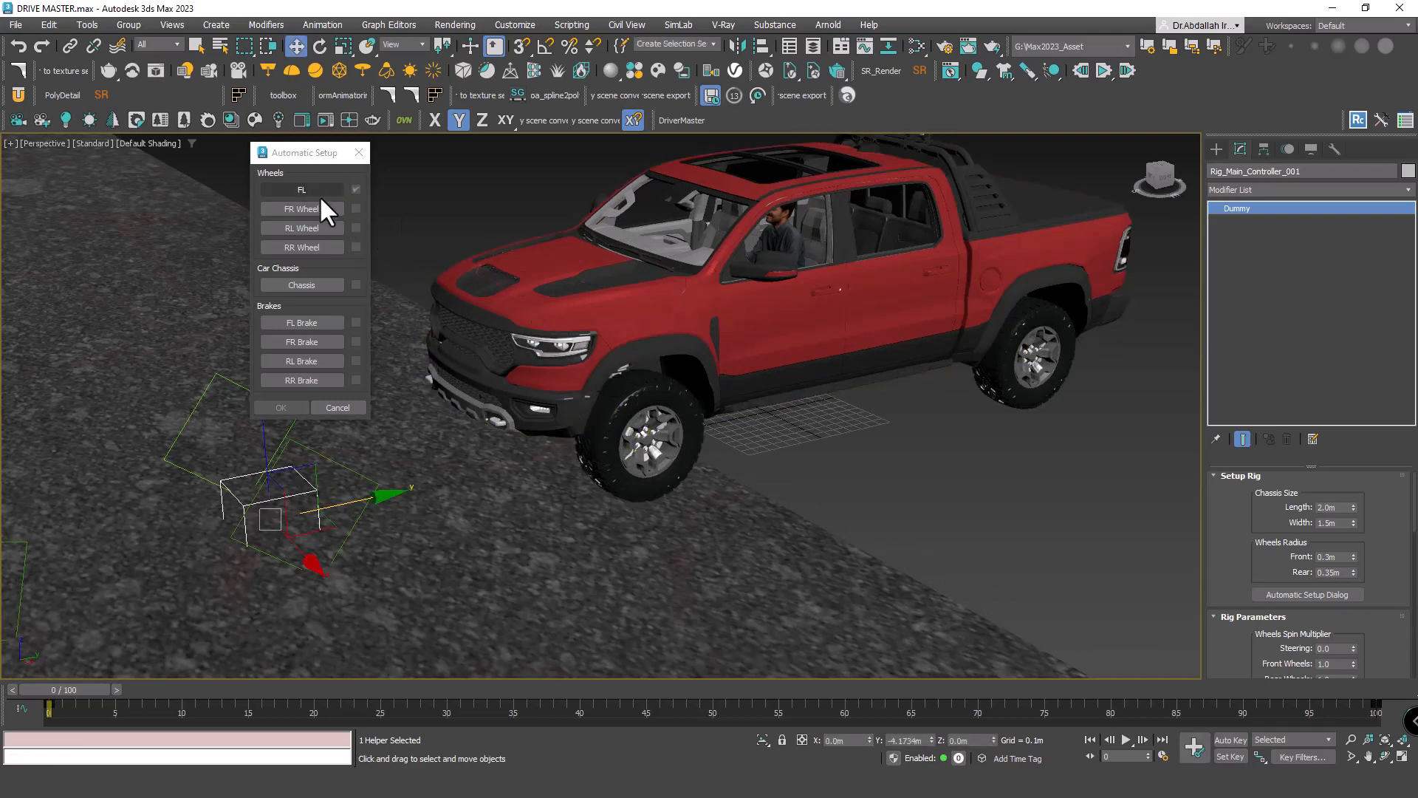
{"action": "middle_click_drag", "start_coordinate": [650, 333], "coordinate": [647, 347], "text": "alt"}
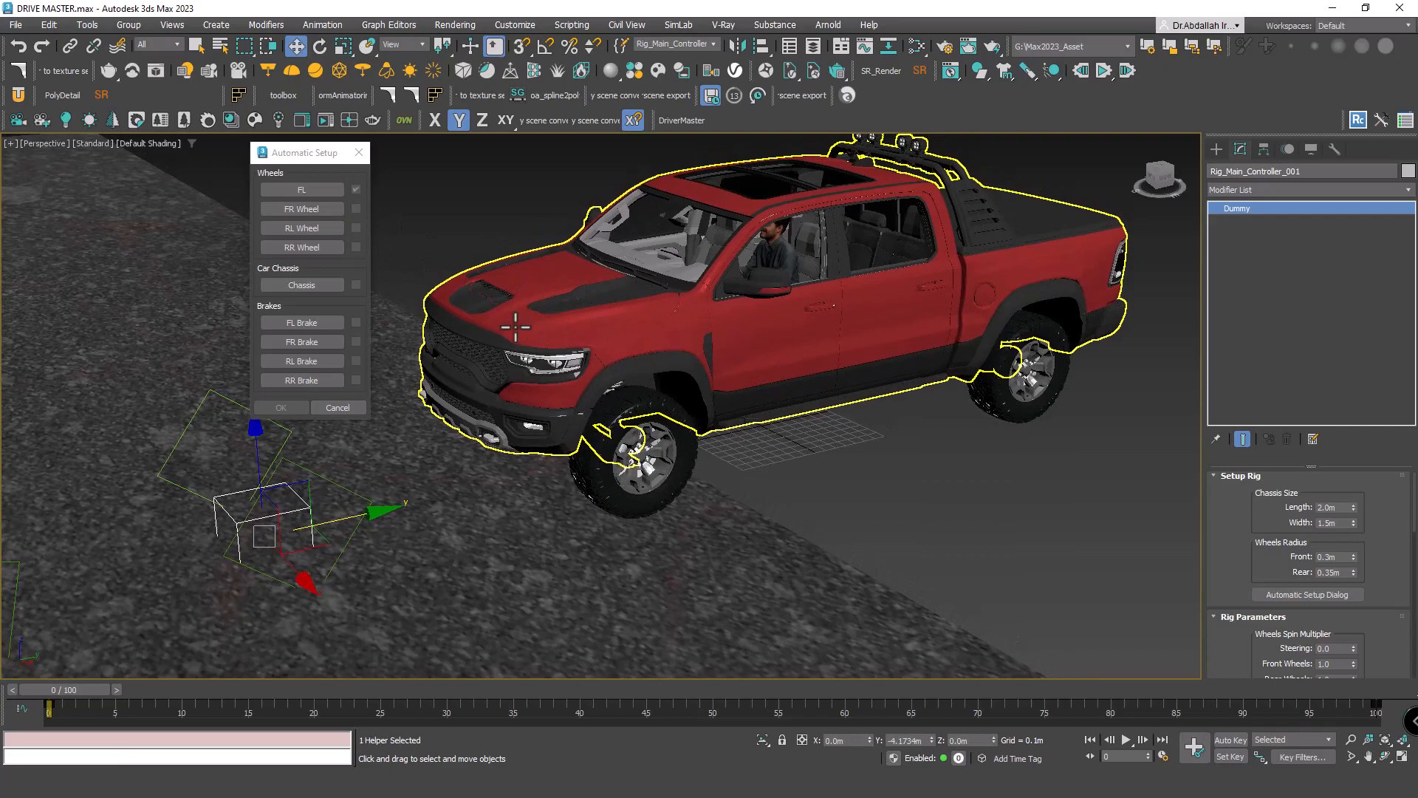
{"action": "left_click", "coordinate": [302, 209]}
{"action": "middle_click_drag", "start_coordinate": [562, 311], "coordinate": [1197, 301], "text": "alt"}
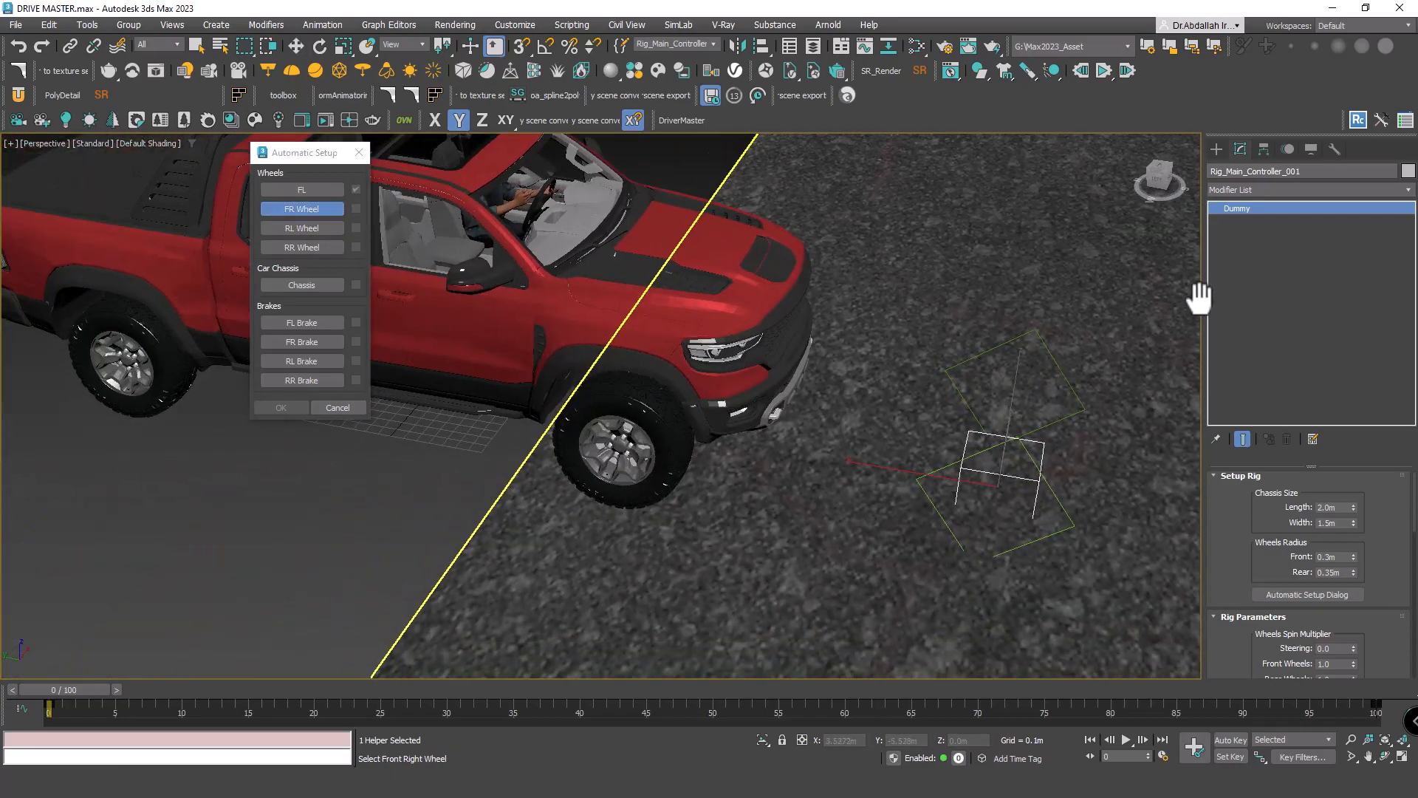
{"action": "left_click", "coordinate": [671, 417]}
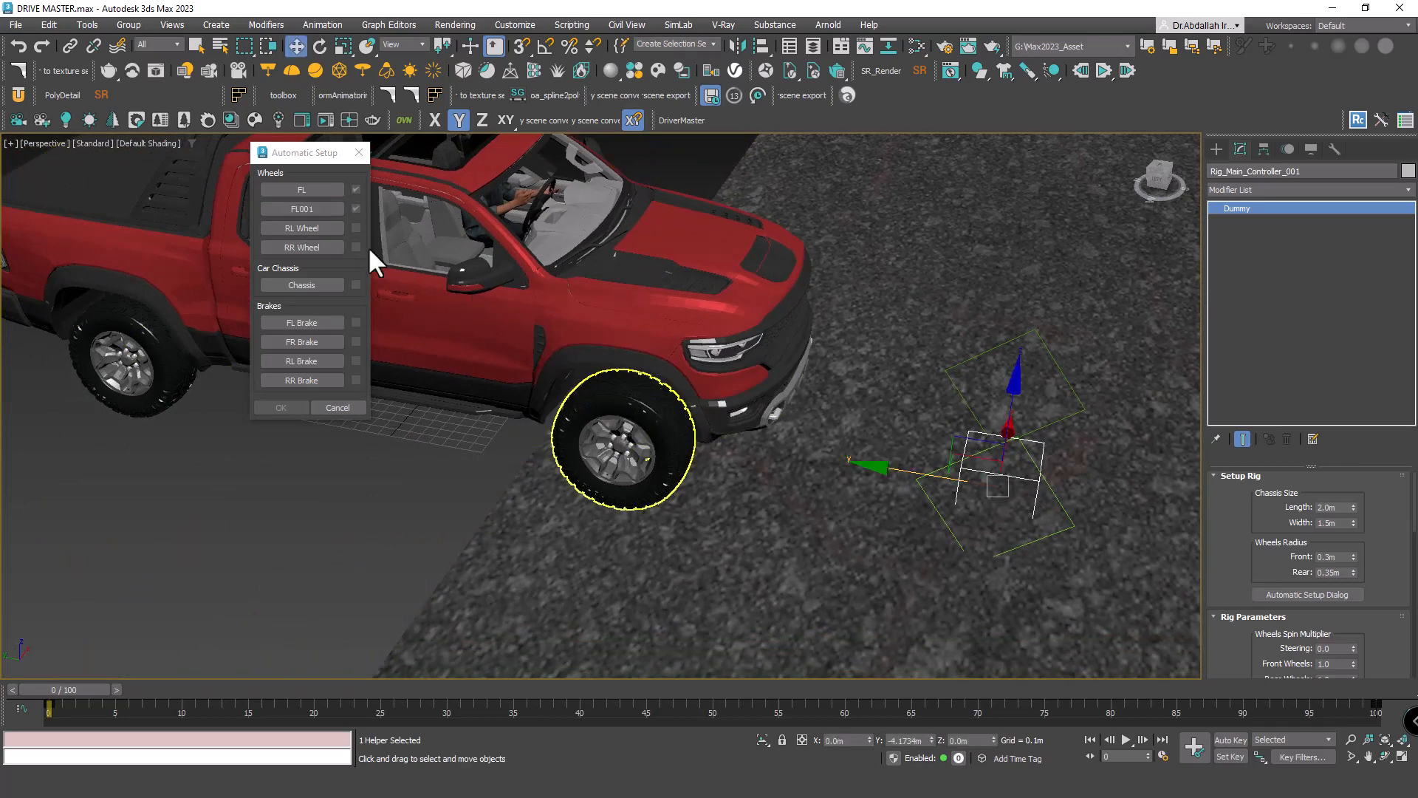
- Assign the truck's rear-left and rear-right wheels to the RL Wheel and RR Wheel slots
{"action": "left_click", "coordinate": [298, 225]}
{"action": "middle_click_drag", "start_coordinate": [754, 320], "coordinate": [827, 385], "text": "alt"}
{"action": "left_click", "coordinate": [849, 439]}
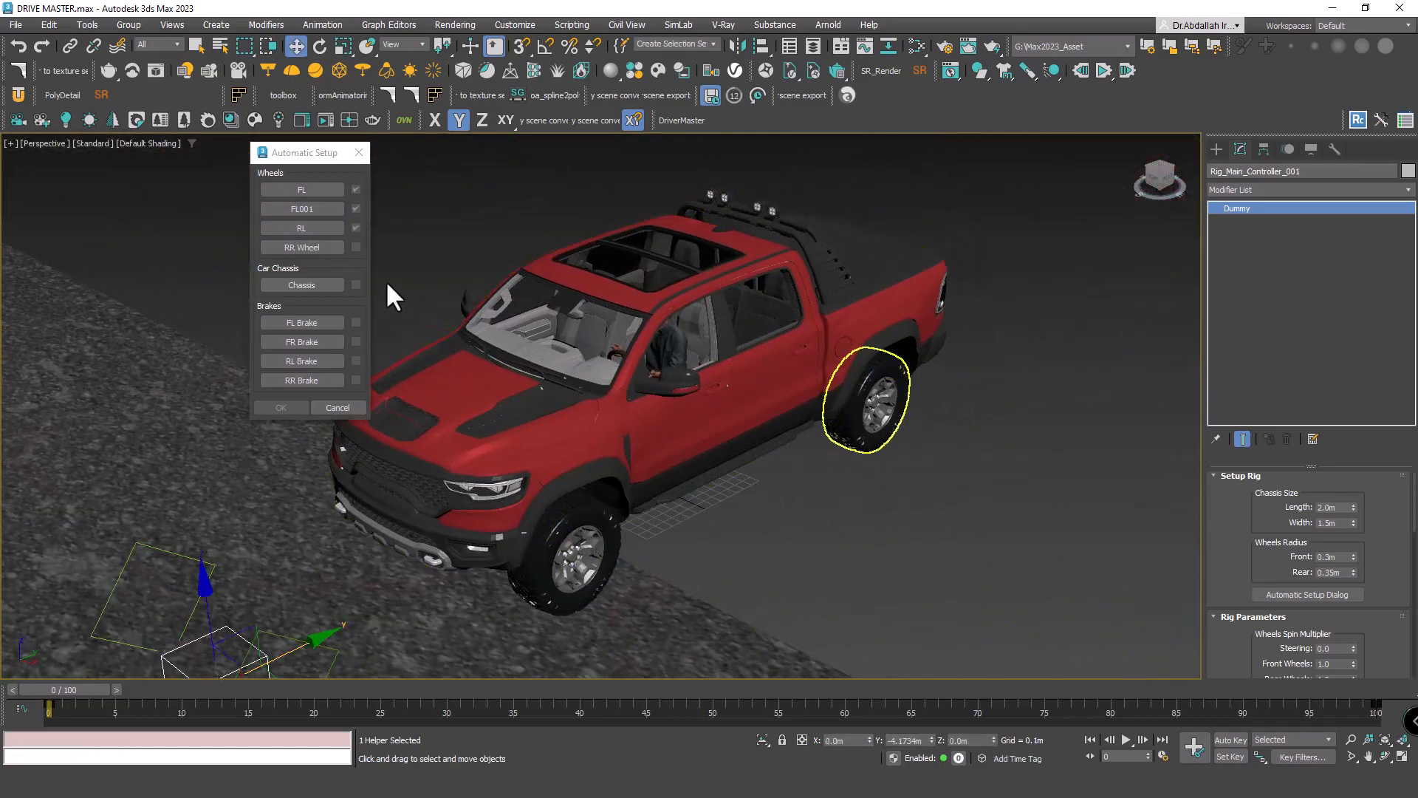
{"action": "left_click", "coordinate": [302, 247]}
{"action": "middle_click_drag", "start_coordinate": [414, 318], "coordinate": [946, 376], "text": "alt"}
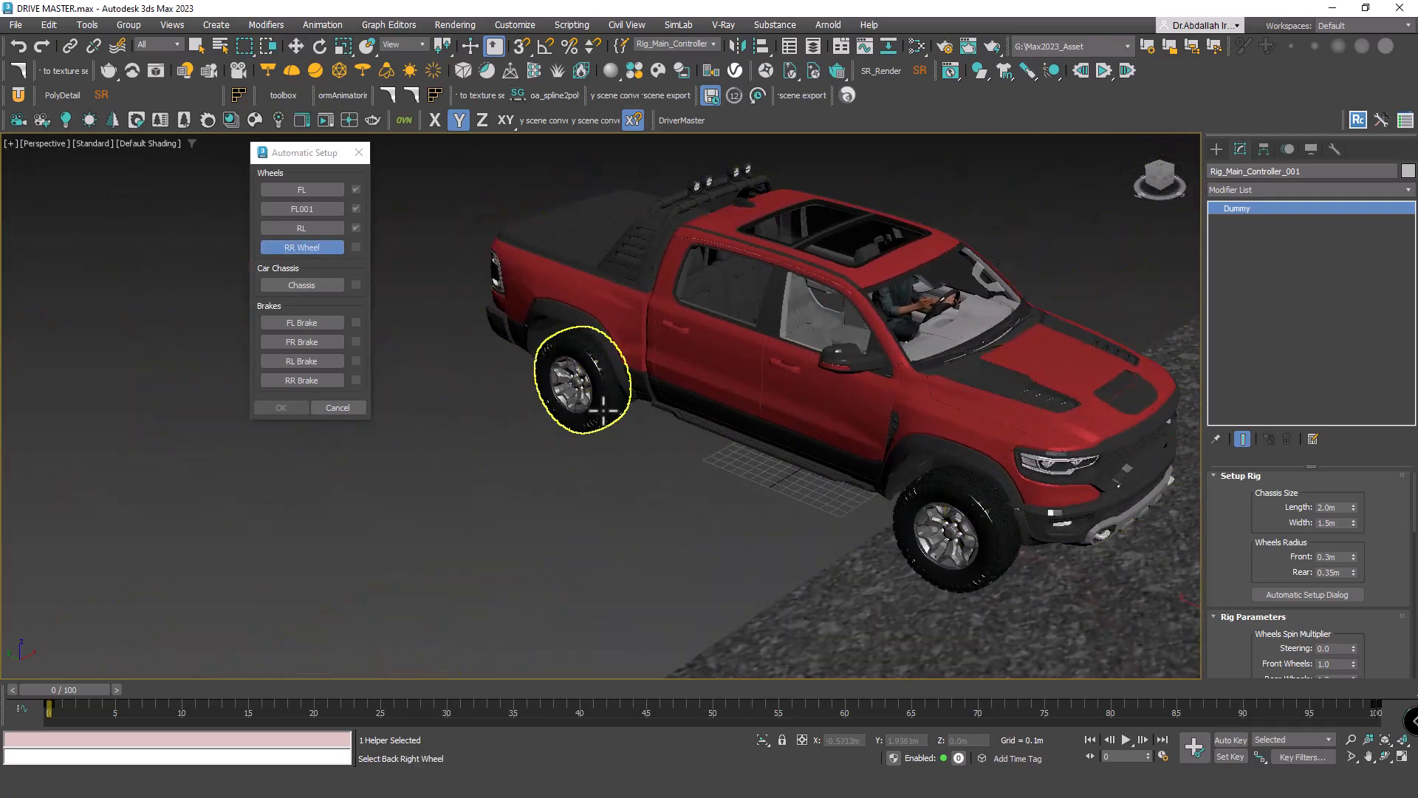
{"action": "left_click", "coordinate": [583, 391]}
- Assign the truck body Pickup Truck 003_001 as the chassis and apply the automatic setup
{"action": "mouse_move", "coordinate": [641, 411]}
{"action": "middle_mouse_down"}
{"action": "mouse_move", "coordinate": [724, 421]}
{"action": "mouse_move", "coordinate": [654, 422]}
{"action": "middle_mouse_up"}
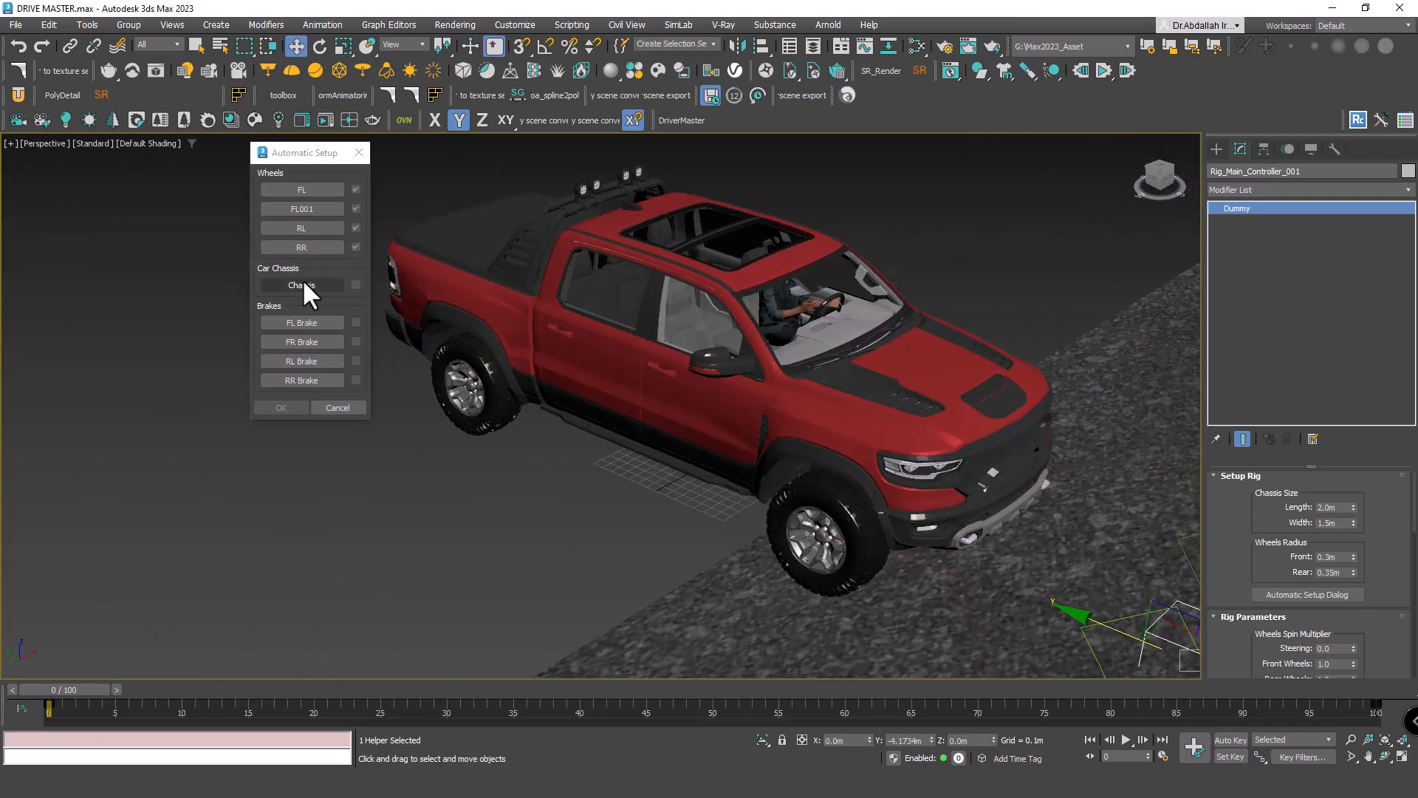
{"action": "left_click", "coordinate": [302, 284]}
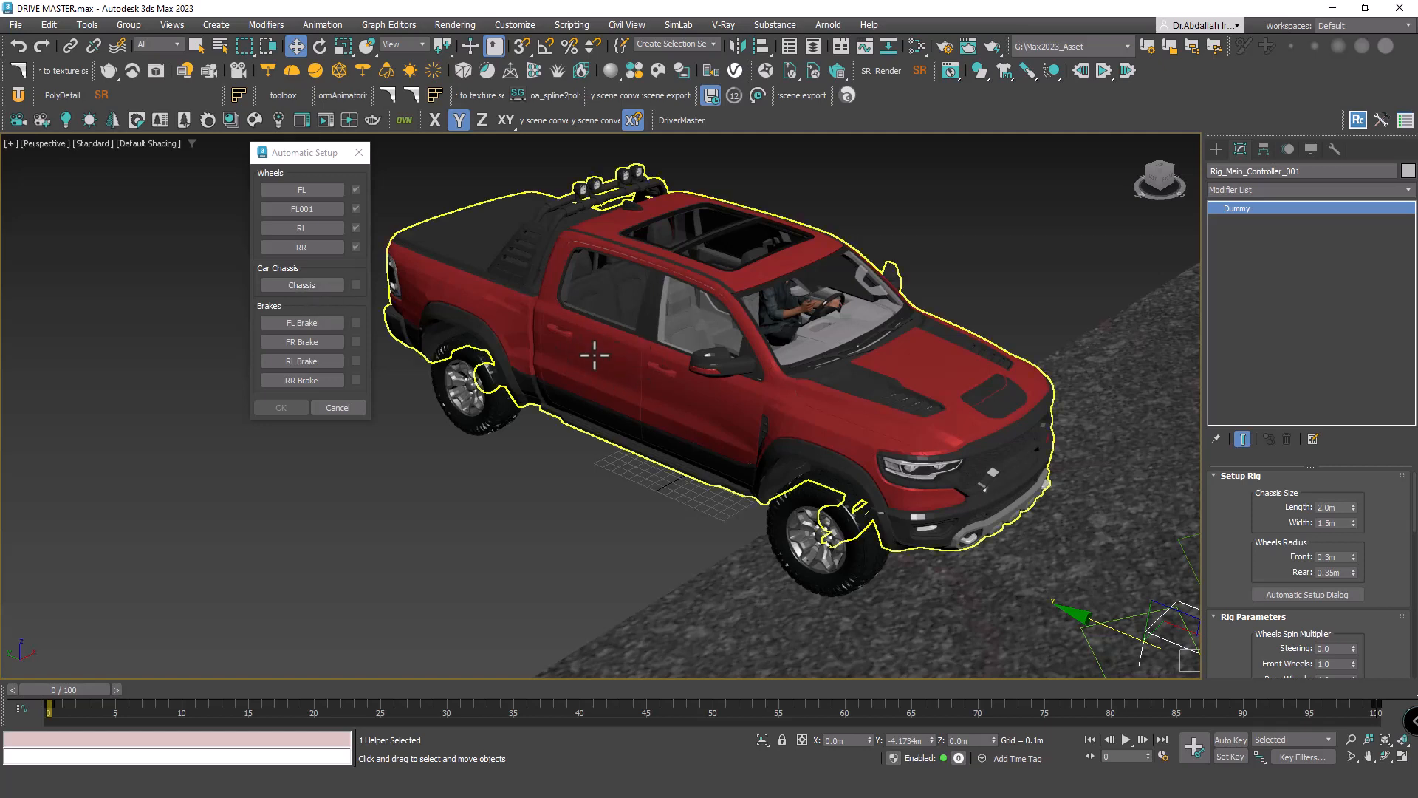
{"action": "left_click", "coordinate": [614, 364]}
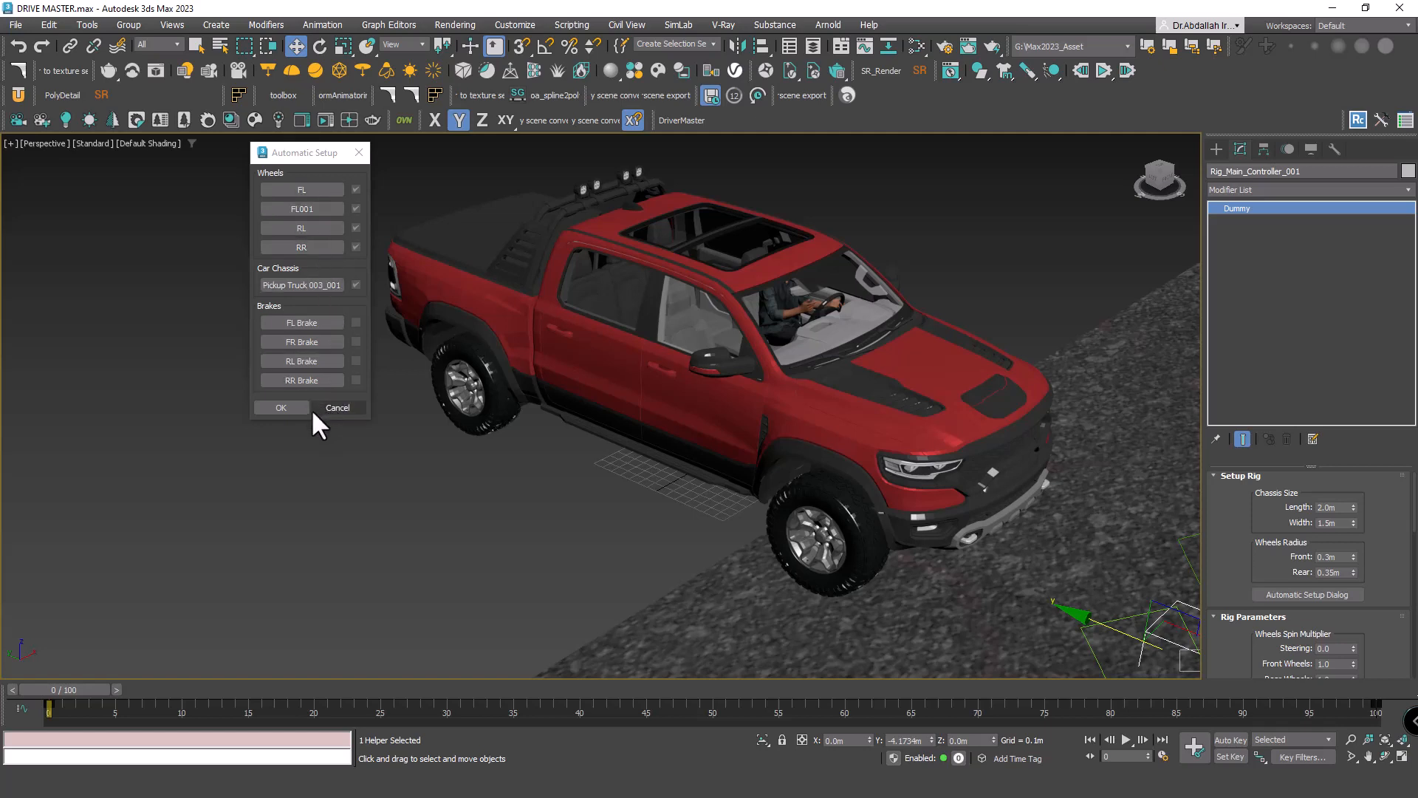
{"action": "left_click", "coordinate": [285, 407]}
- Move the rig's main controller with the attached truck along the Y axis to about 2.43 m
{"action": "middle_click_drag", "start_coordinate": [337, 405], "coordinate": [601, 414], "text": "alt"}
{"action": "left_click_drag", "start_coordinate": [462, 392], "coordinate": [396, 409]}
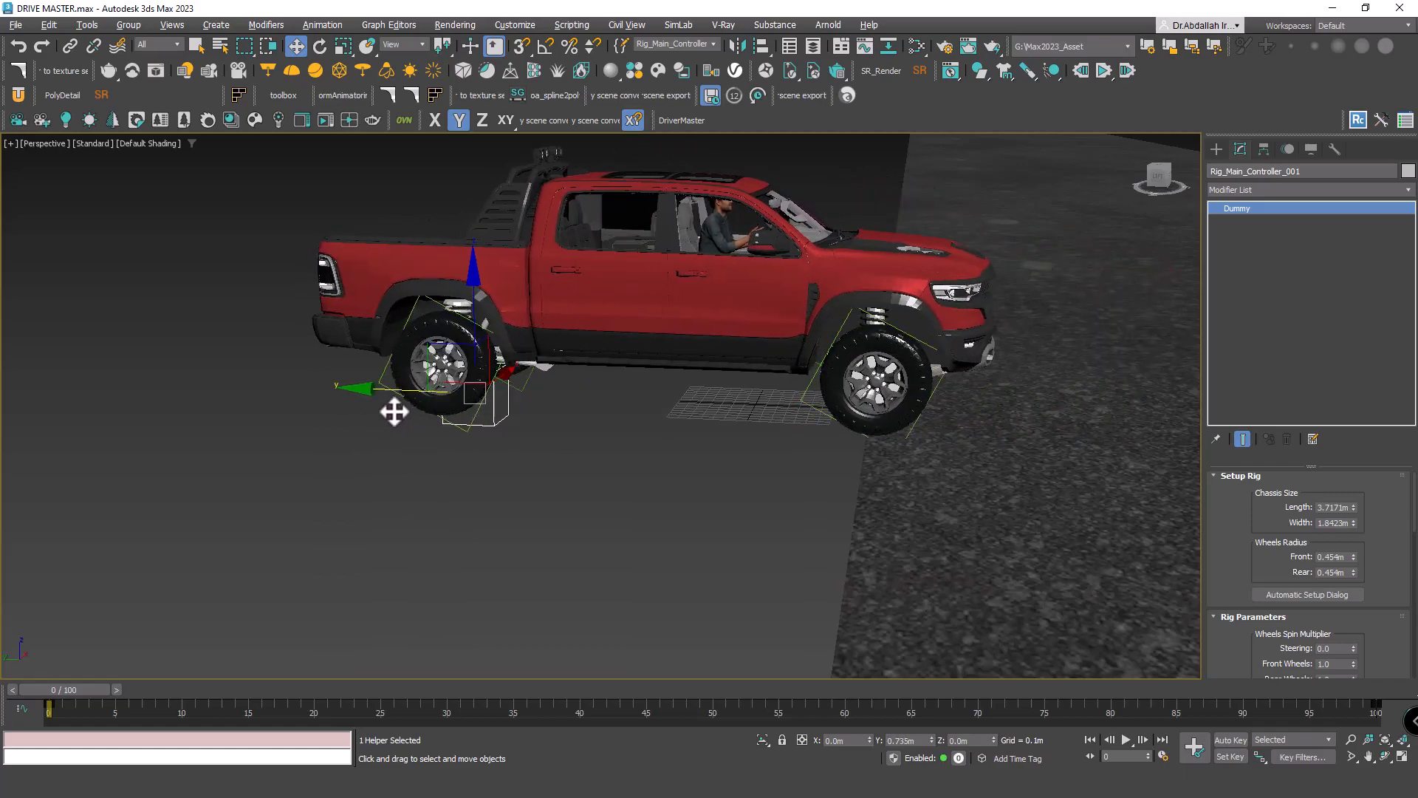
{"action": "middle_click_drag", "start_coordinate": [396, 408], "coordinate": [577, 408], "text": "alt"}
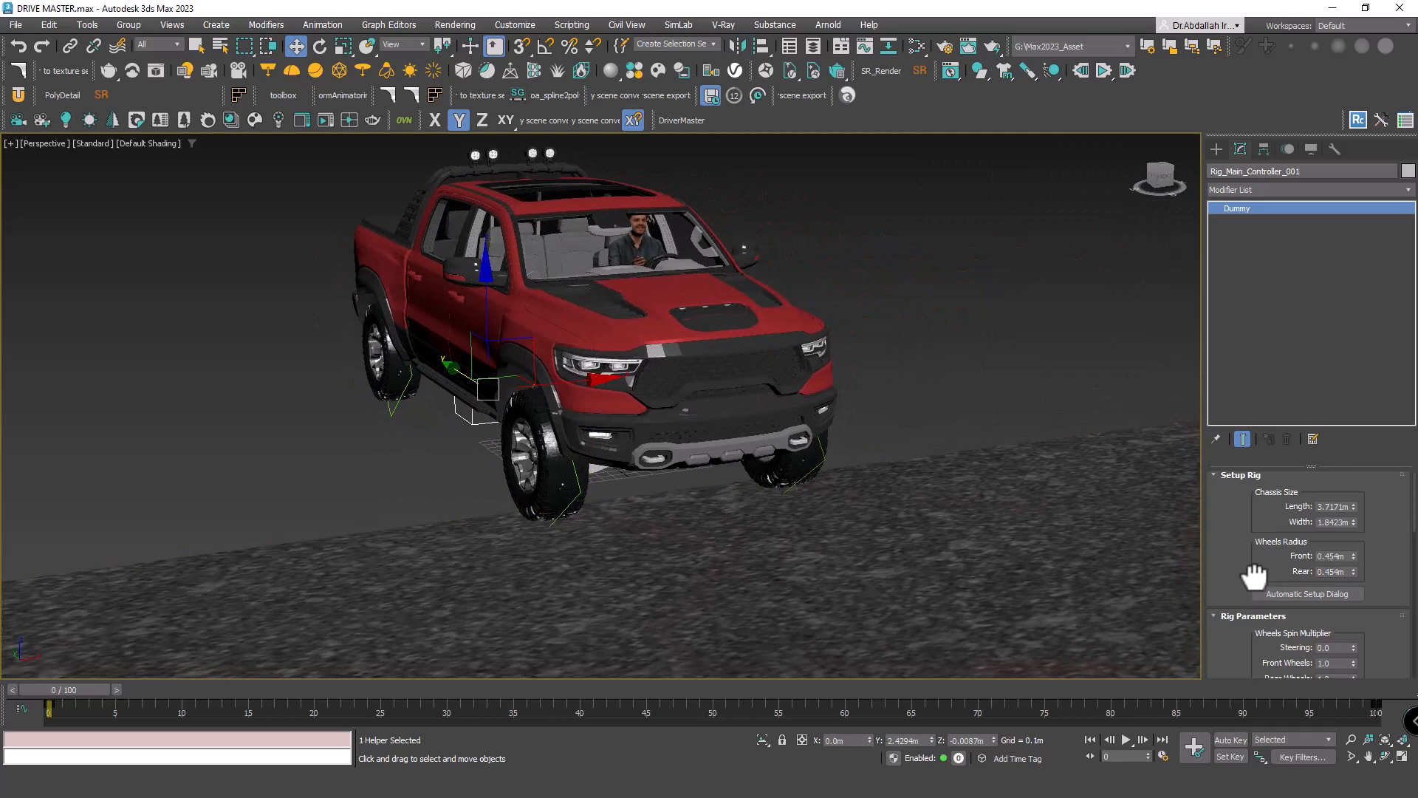
- Set the wheels spin multiplier to about -409 for Steering and 2.0 for the front wheels
{"action": "left_click_drag", "start_coordinate": [1256, 573], "coordinate": [1251, 480]}
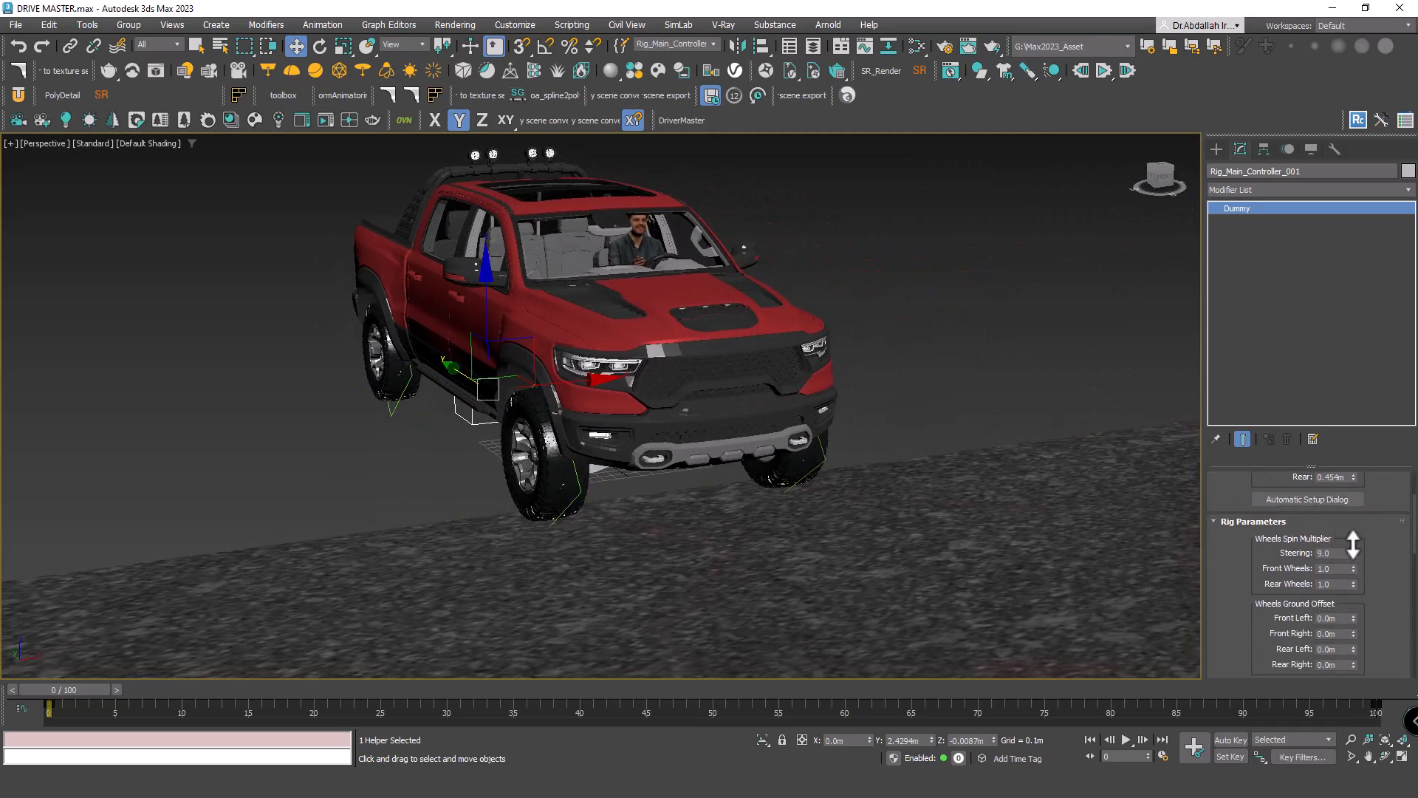
{"action": "left_click_drag", "start_coordinate": [1353, 552], "coordinate": [731, 1]}
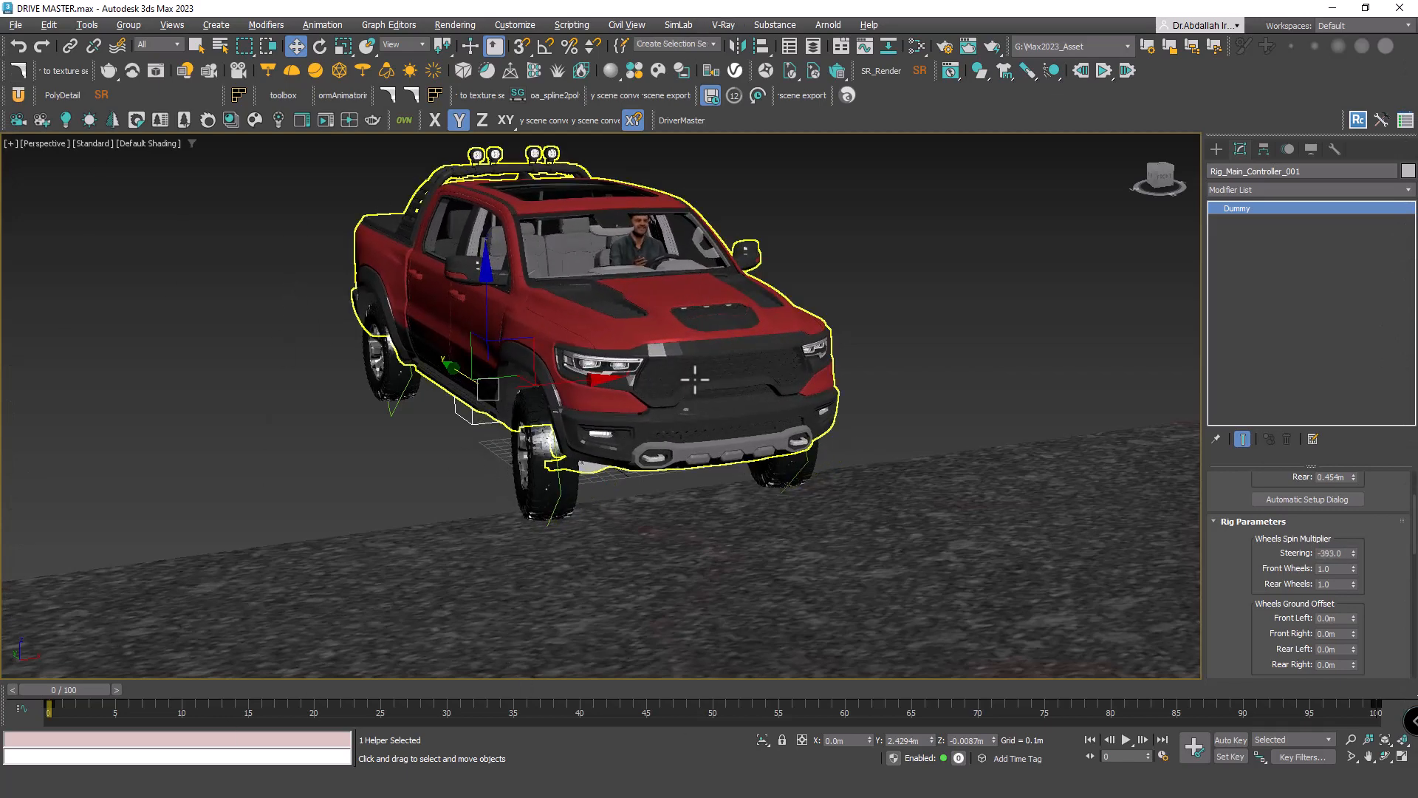
{"action": "middle_click_drag", "start_coordinate": [694, 378], "coordinate": [652, 379], "text": "alt"}
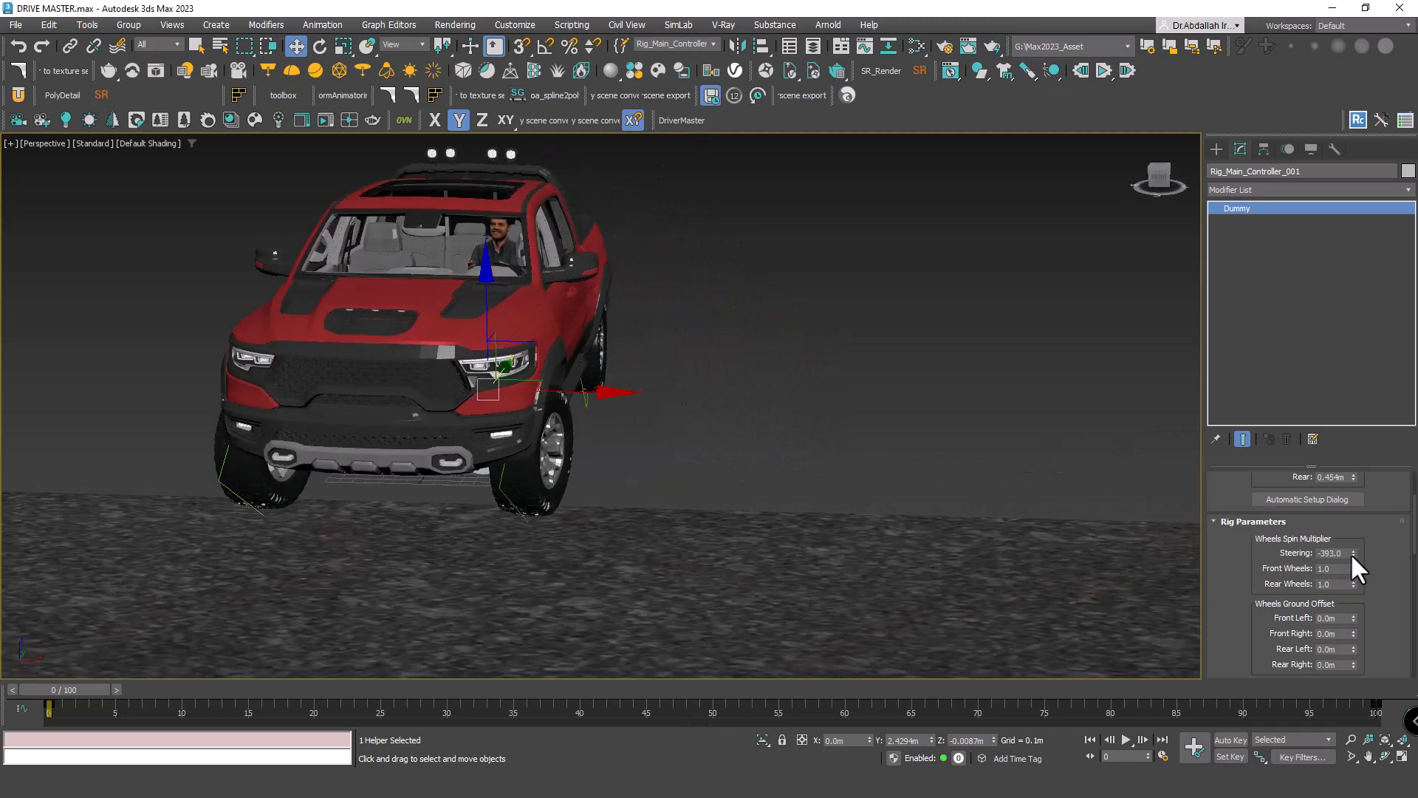
{"action": "mouse_move", "coordinate": [1352, 553]}
{"action": "left_mouse_down"}
{"action": "mouse_move", "coordinate": [1355, 461]}
{"action": "mouse_move", "coordinate": [1357, 569]}
{"action": "left_mouse_up"}
- Try out the ground offset of the individual wheels and reset all four offsets to 0
{"action": "middle_click_drag", "start_coordinate": [499, 391], "coordinate": [623, 377]}
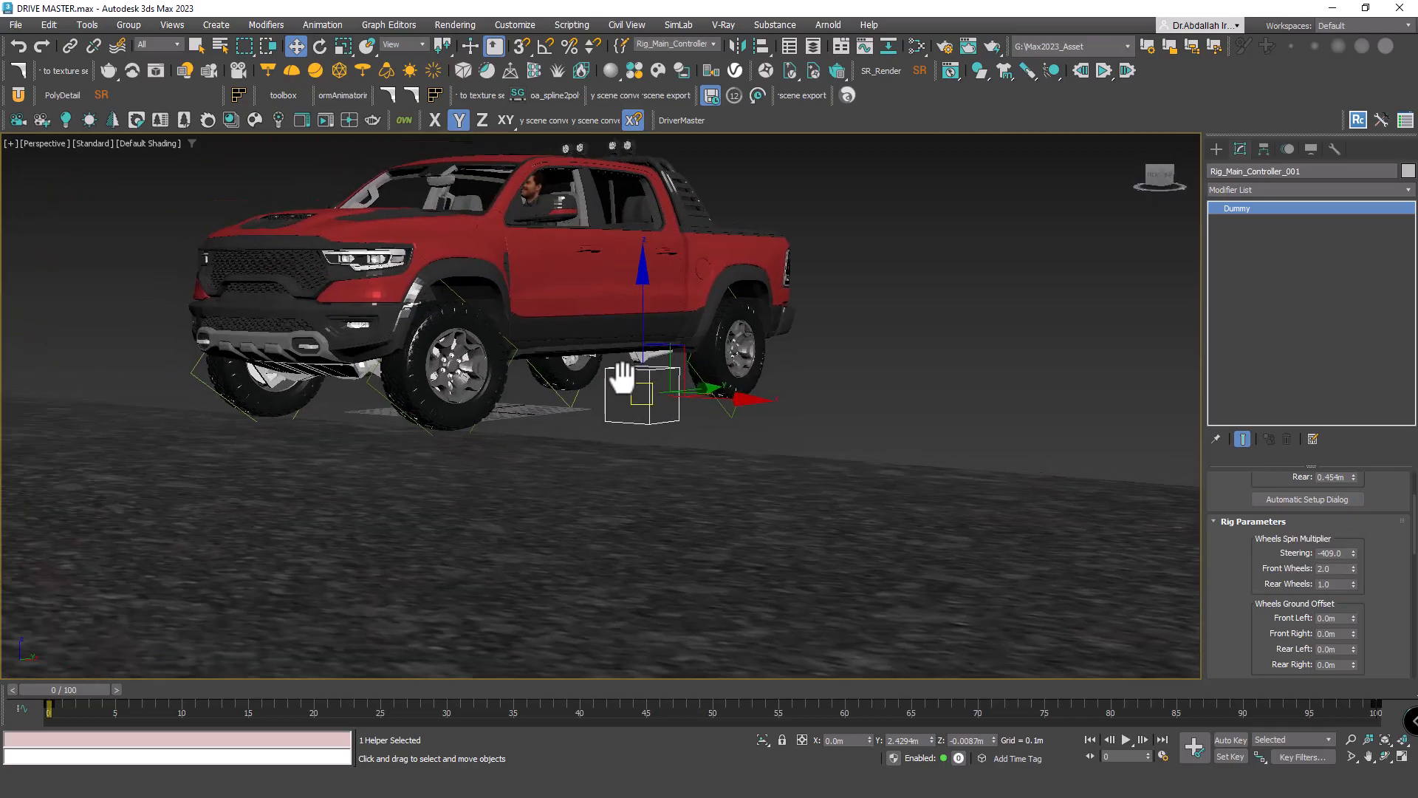
{"action": "middle_click_drag", "start_coordinate": [383, 437], "coordinate": [403, 436]}
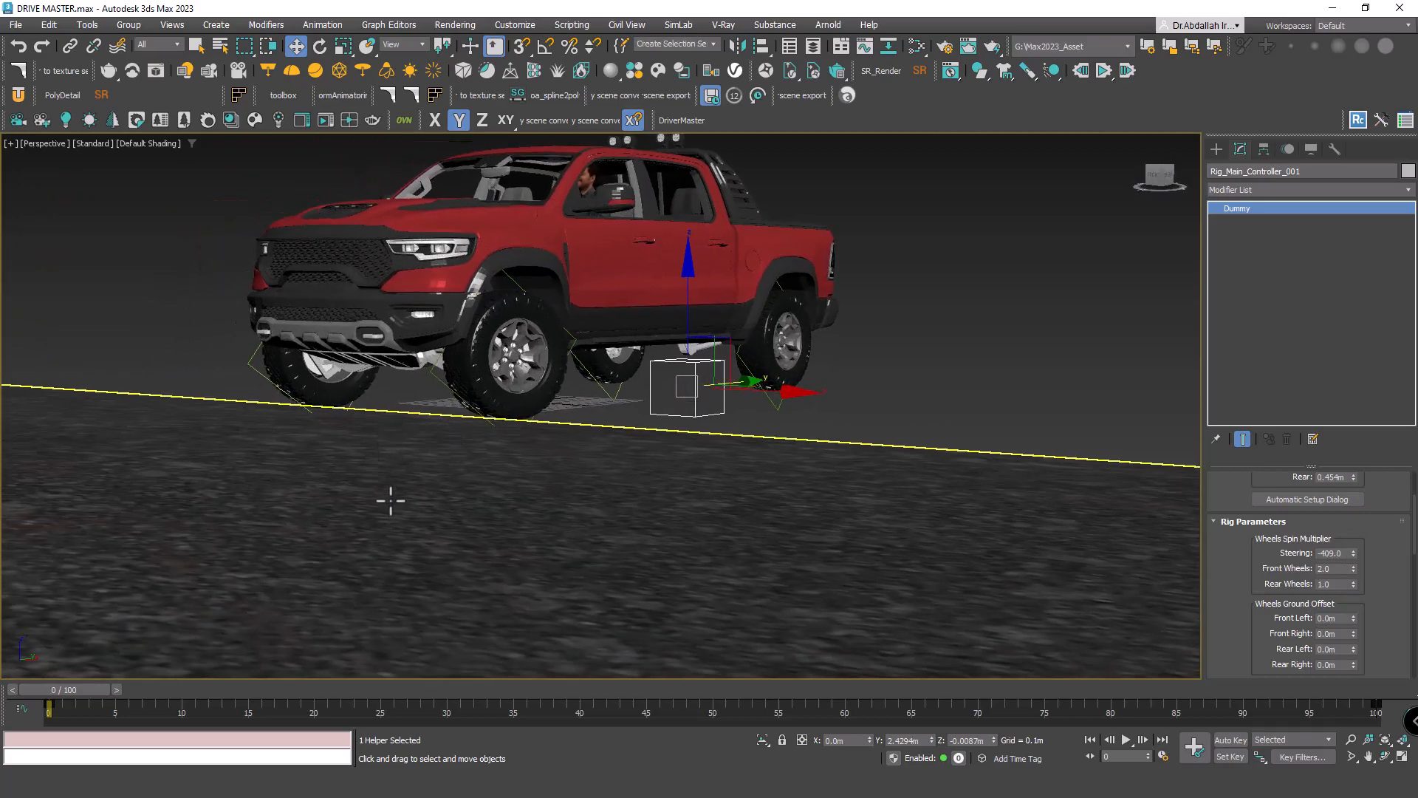
{"action": "scroll", "coordinate": [1238, 633], "scroll_direction": "down", "scroll_amount": 1}
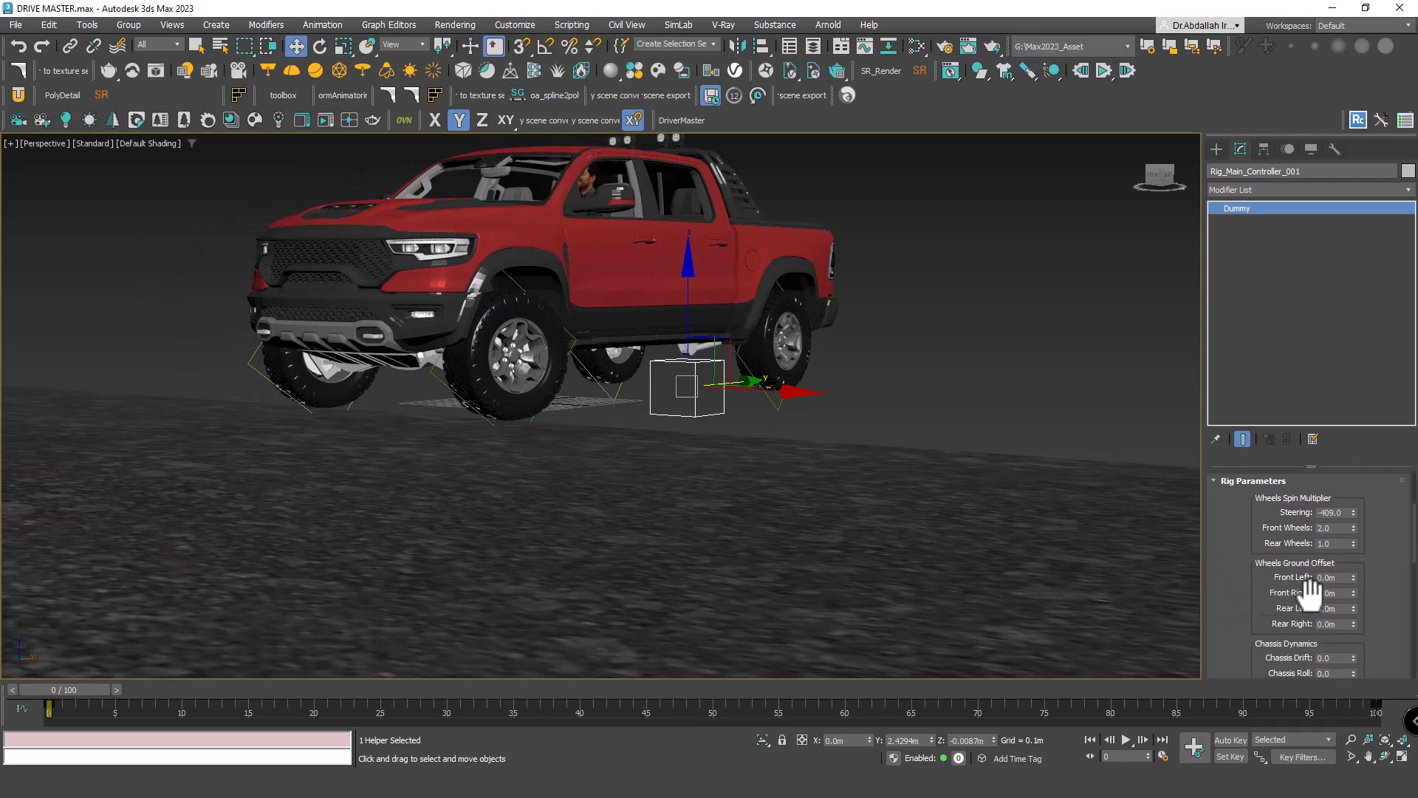
{"action": "mouse_move", "coordinate": [1354, 575]}
{"action": "left_mouse_down"}
{"action": "mouse_move", "coordinate": [1361, 565]}
{"action": "mouse_move", "coordinate": [1356, 621]}
{"action": "mouse_move", "coordinate": [1354, 602]}
{"action": "left_mouse_up"}
{"action": "right_click", "coordinate": [1354, 577]}
{"action": "right_click", "coordinate": [1354, 592]}
{"action": "right_click", "coordinate": [1354, 608]}
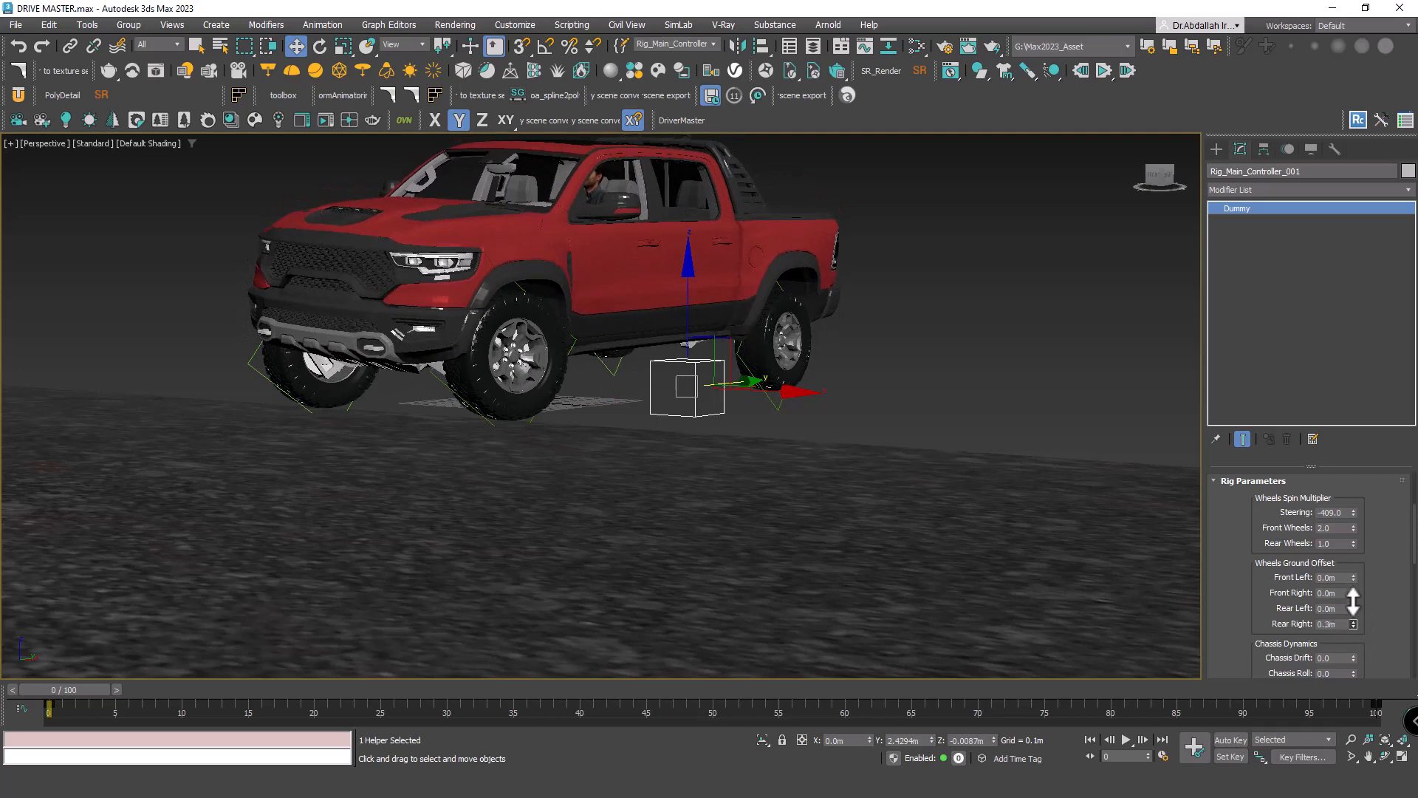
{"action": "right_click", "coordinate": [1354, 623]}
- Try out the Chassis Drift and Chassis Roll parameters and reset both to 0
{"action": "left_click_drag", "start_coordinate": [1264, 618], "coordinate": [1265, 568]}
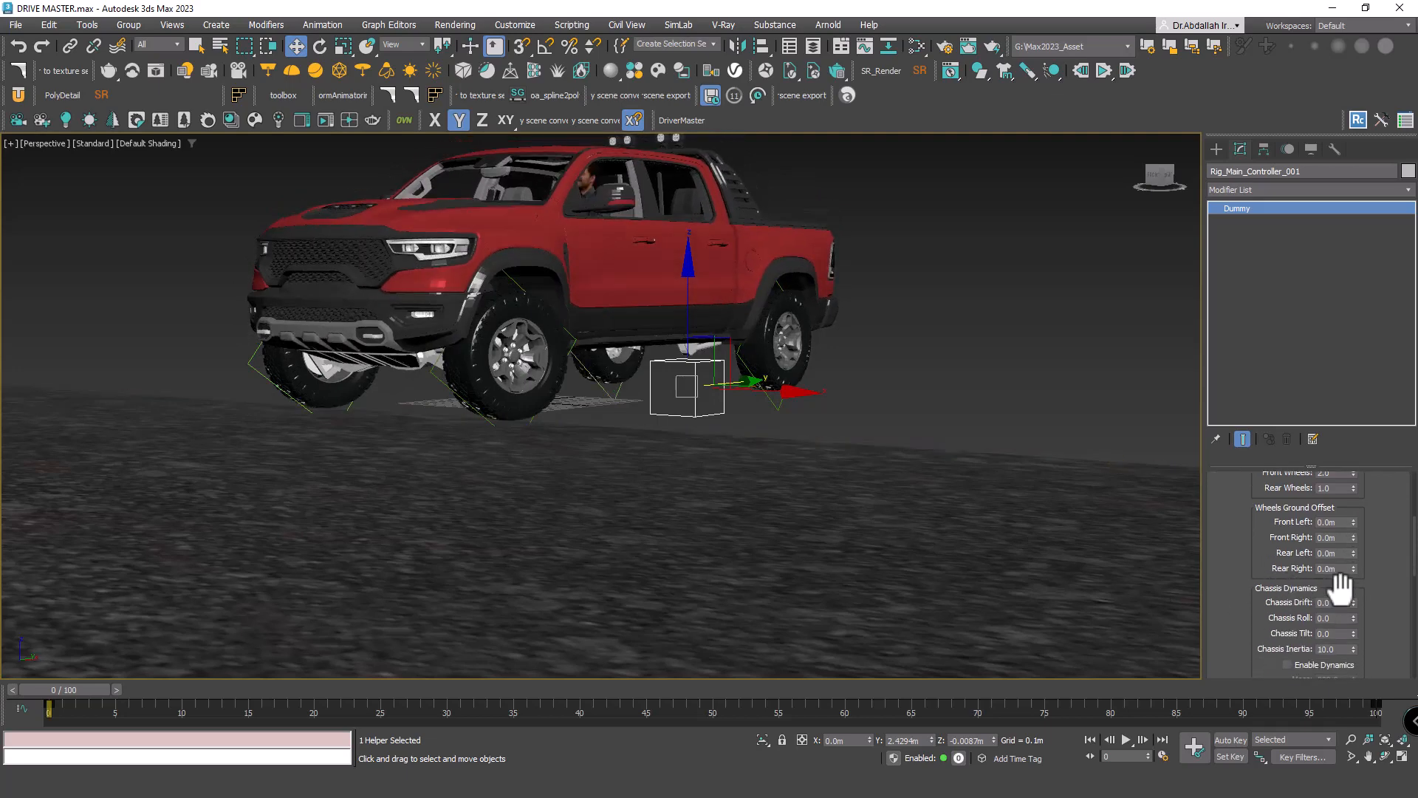
{"action": "mouse_move", "coordinate": [1354, 602]}
{"action": "left_mouse_down"}
{"action": "mouse_move", "coordinate": [1355, 583]}
{"action": "mouse_move", "coordinate": [1354, 597]}
{"action": "left_mouse_up"}
{"action": "right_click", "coordinate": [1352, 602]}
{"action": "mouse_move", "coordinate": [1354, 618]}
{"action": "left_mouse_down"}
{"action": "mouse_move", "coordinate": [1301, 554]}
{"action": "mouse_move", "coordinate": [1352, 624]}
{"action": "mouse_move", "coordinate": [1352, 601]}
{"action": "left_mouse_up"}
{"action": "right_click", "coordinate": [1353, 618]}
- Extend the animation's end time to frame 1000
{"action": "scroll", "coordinate": [817, 446], "scroll_direction": "down", "scroll_amount": 15}
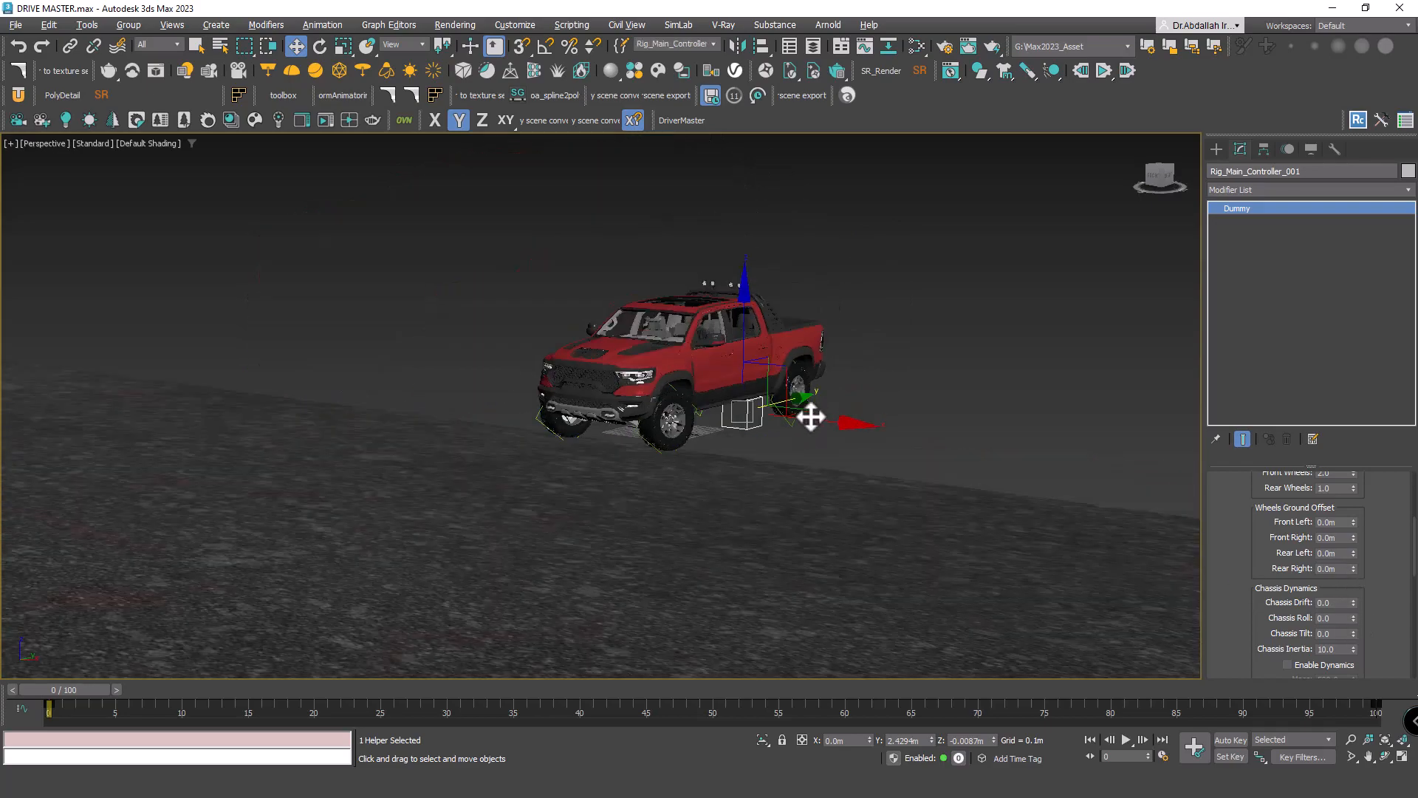
{"action": "middle_click_drag", "start_coordinate": [595, 359], "coordinate": [507, 357]}
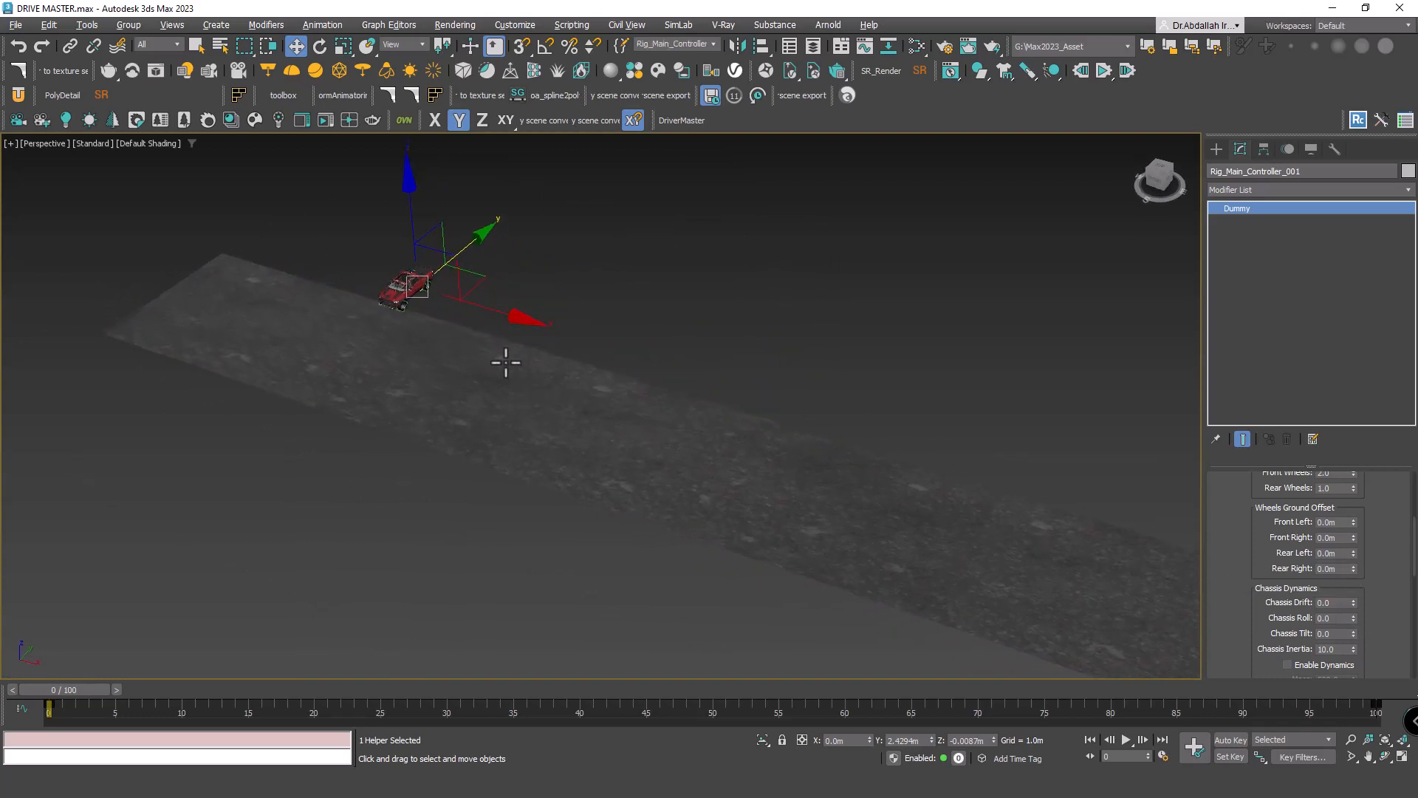
{"action": "left_click", "coordinate": [1163, 756]}
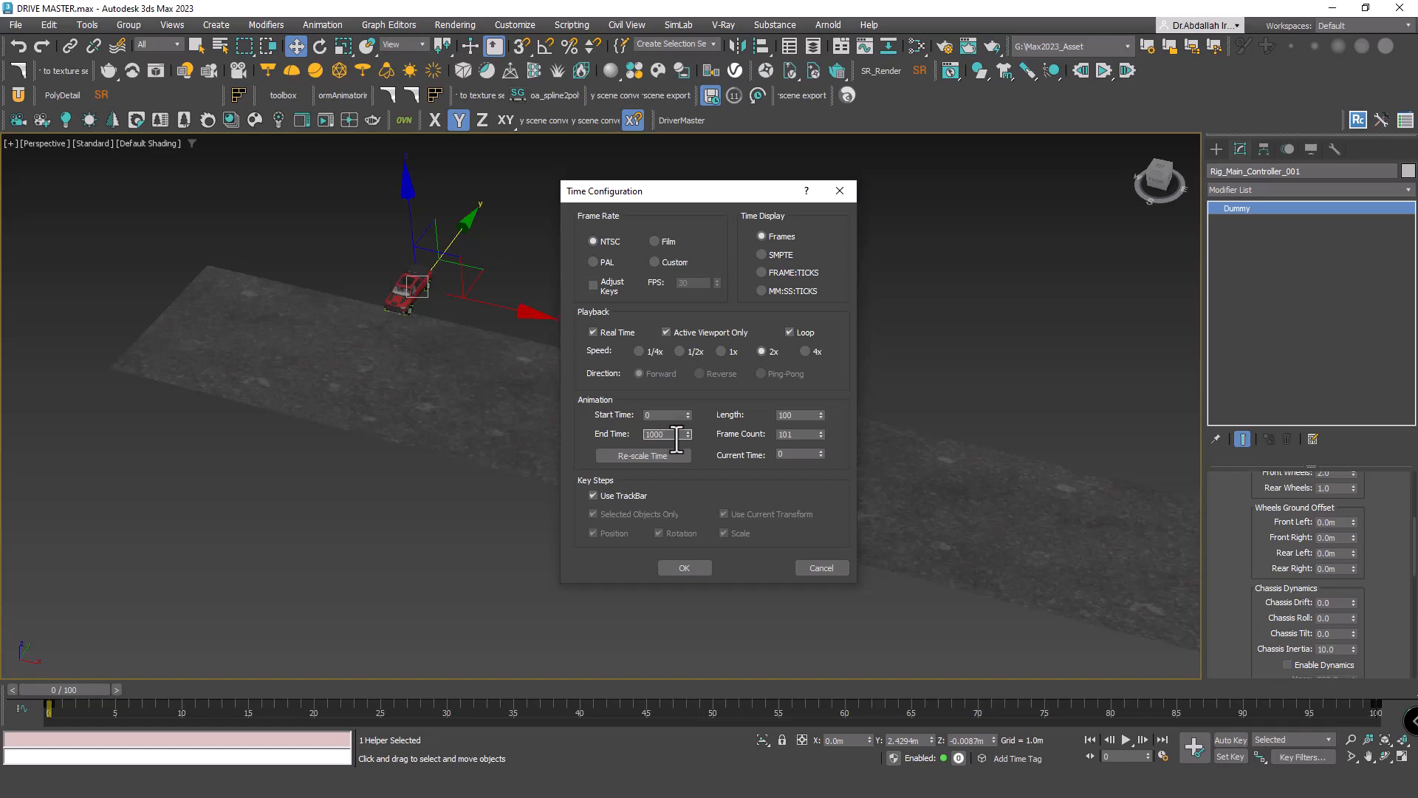
{"action": "left_click", "coordinate": [707, 567]}
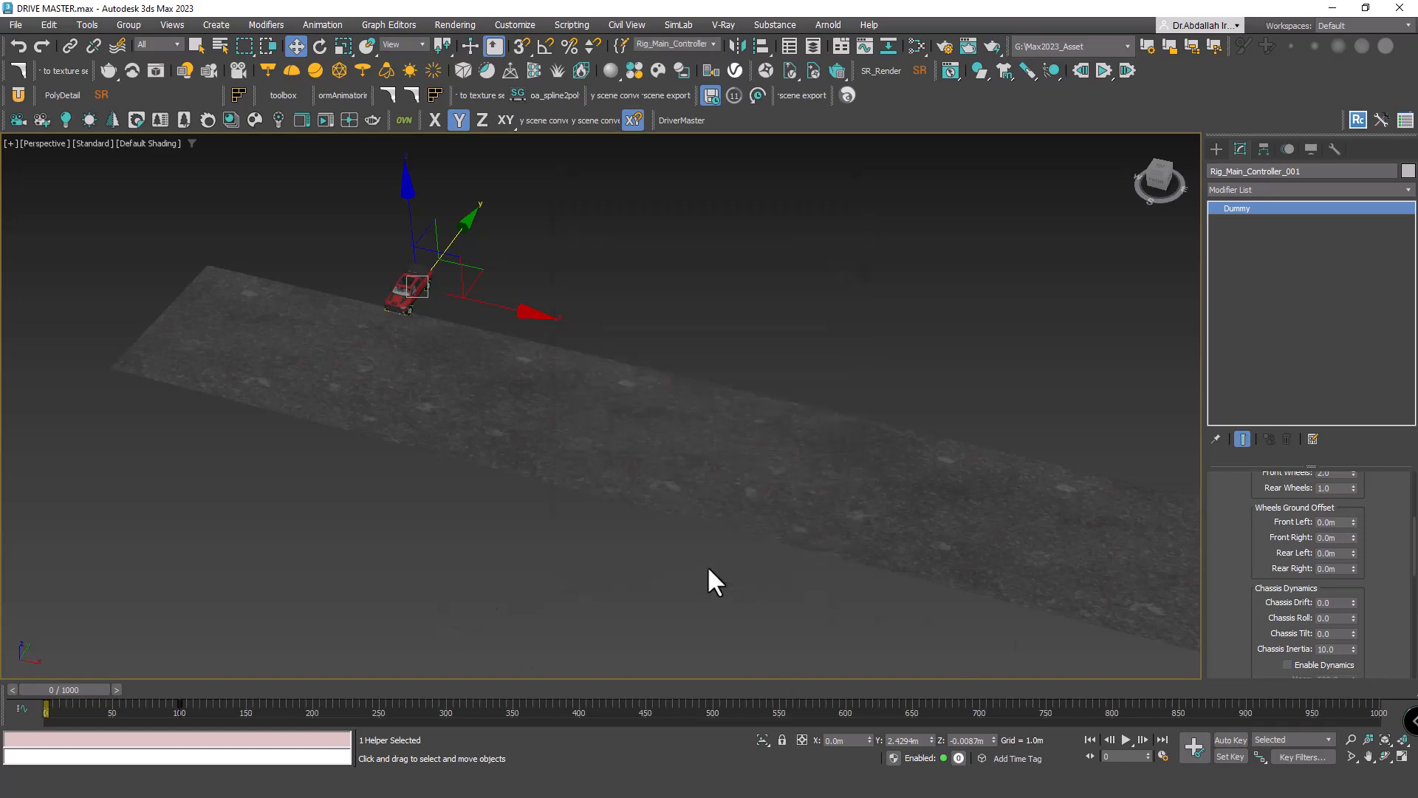
- Draw a gently winding four-point line spline along the road in the shaded top view, starting from the road's far end
{"action": "middle_click_drag", "start_coordinate": [931, 410], "coordinate": [790, 423]}
{"action": "key", "text": "t"}
{"action": "scroll", "coordinate": [791, 422], "scroll_direction": "down", "scroll_amount": 8}
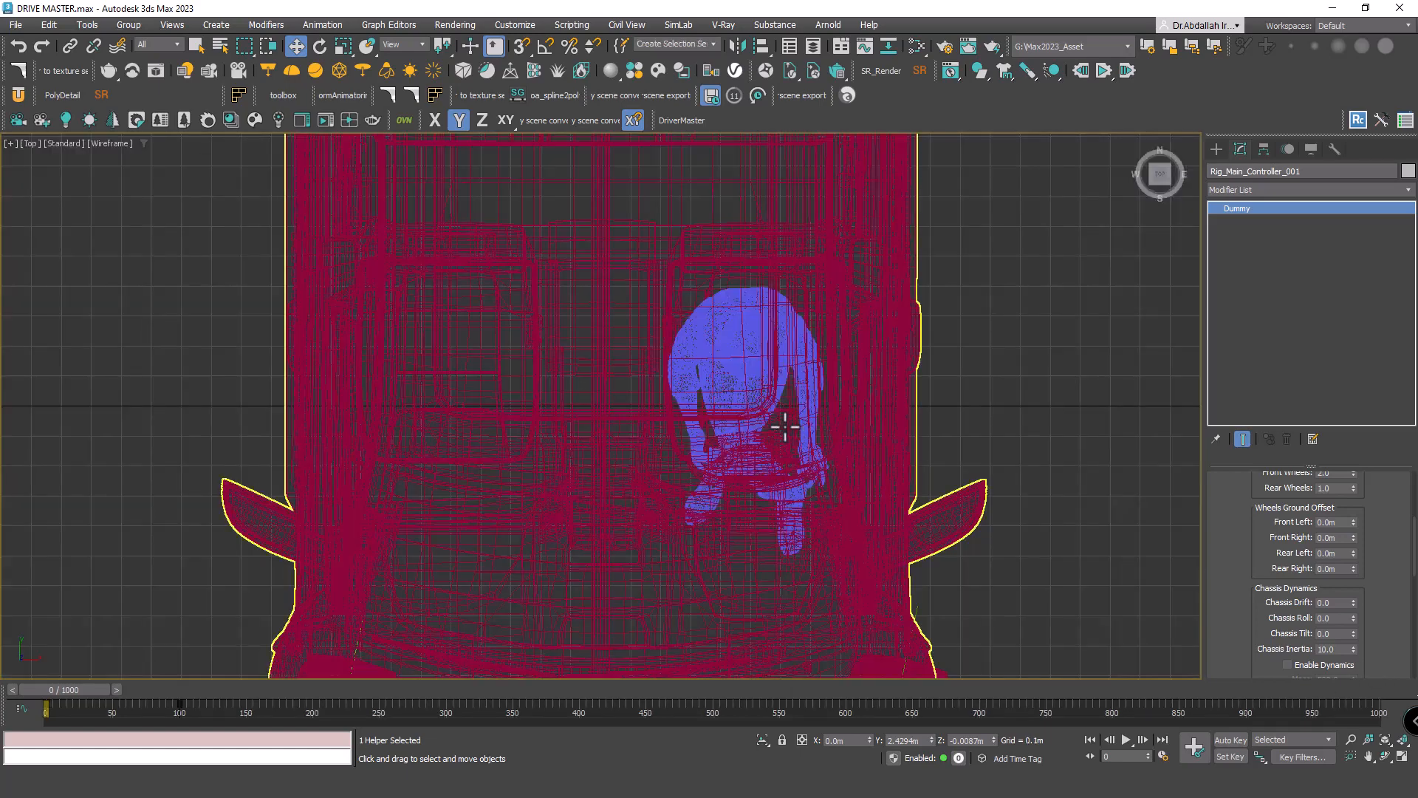
{"action": "middle_click_drag", "start_coordinate": [744, 560], "coordinate": [436, 388]}
{"action": "key", "text": "F3"}
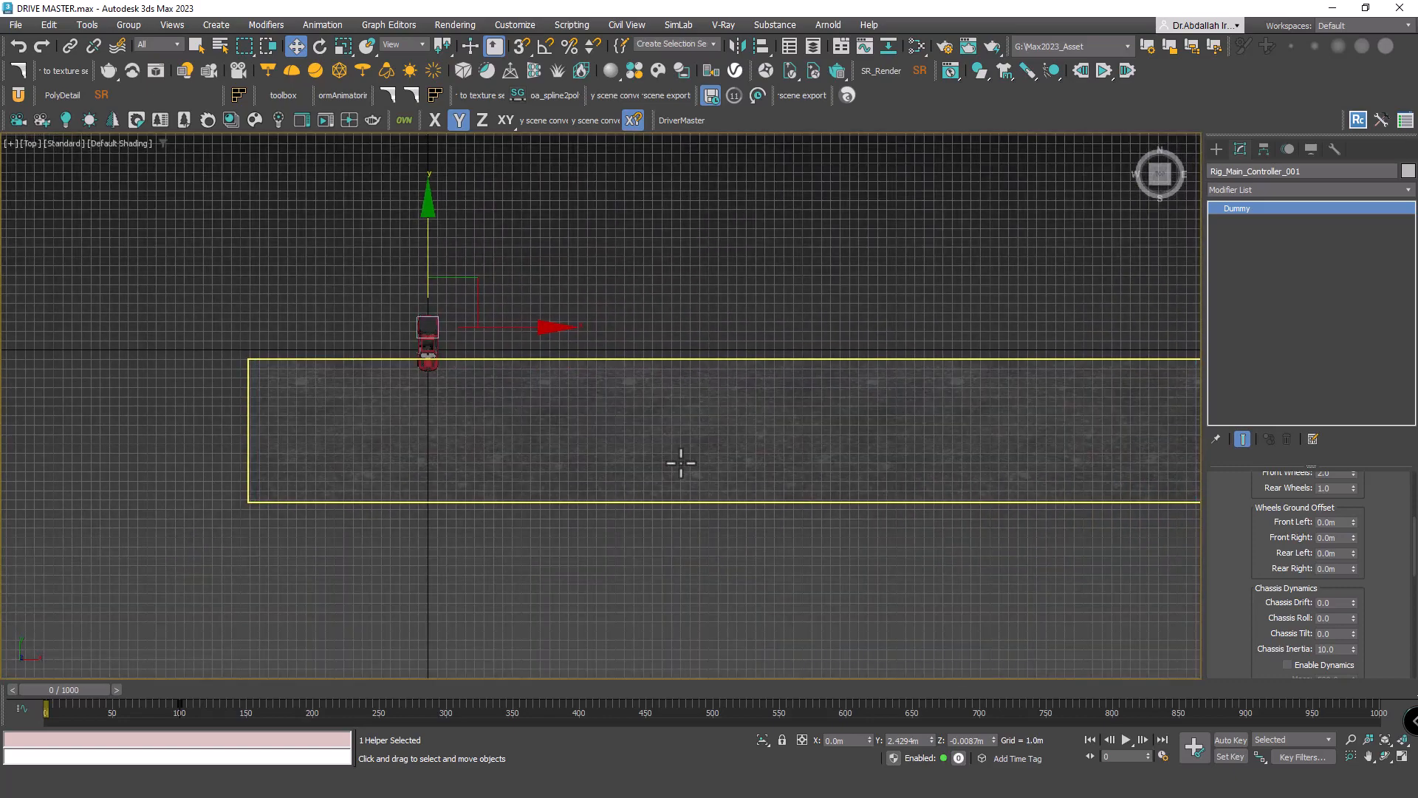
{"action": "middle_click_drag", "start_coordinate": [680, 466], "coordinate": [625, 475]}
{"action": "right_click", "coordinate": [693, 467]}
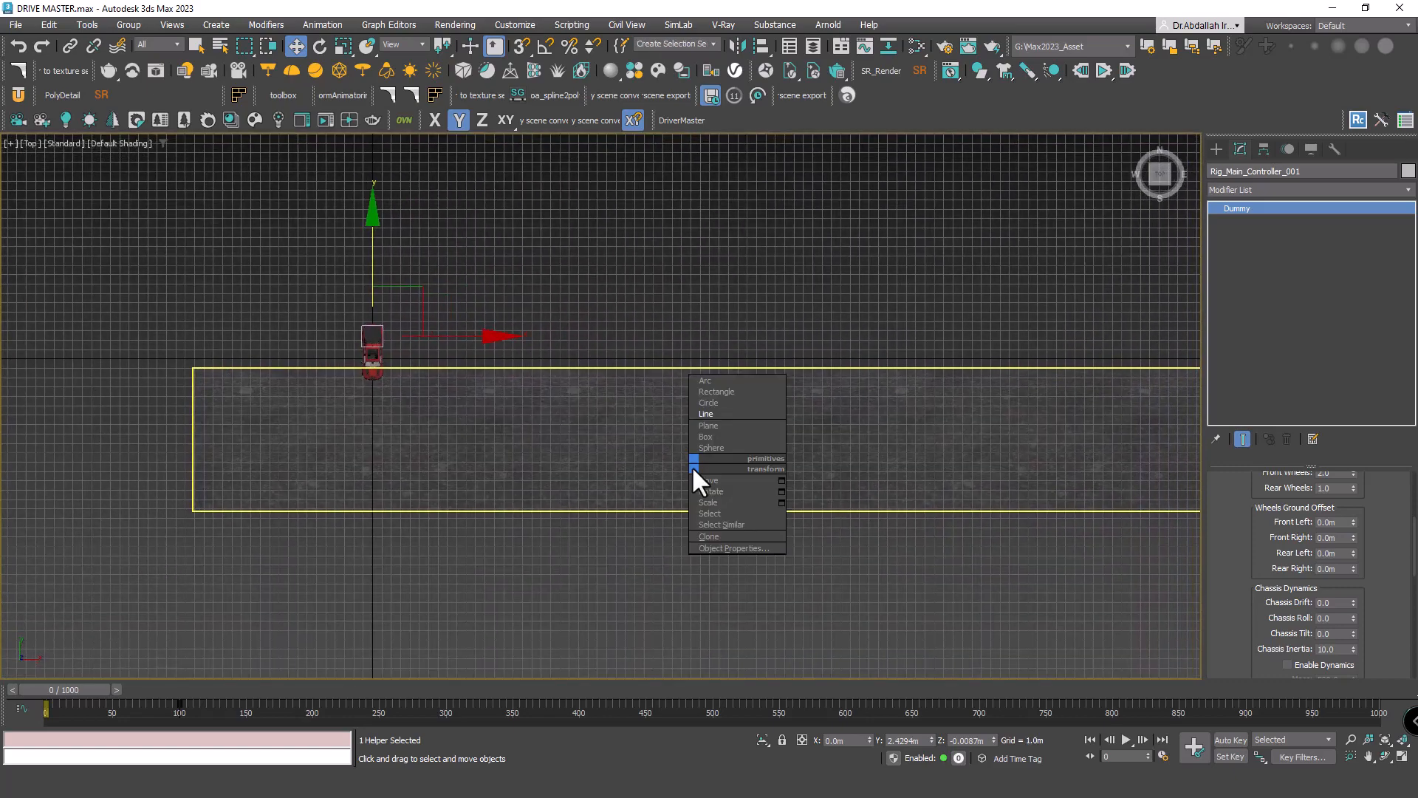
{"action": "left_click", "coordinate": [718, 414]}
{"action": "middle_click_drag", "start_coordinate": [890, 461], "coordinate": [670, 473]}
{"action": "scroll", "coordinate": [670, 473], "scroll_direction": "down", "scroll_amount": 3}
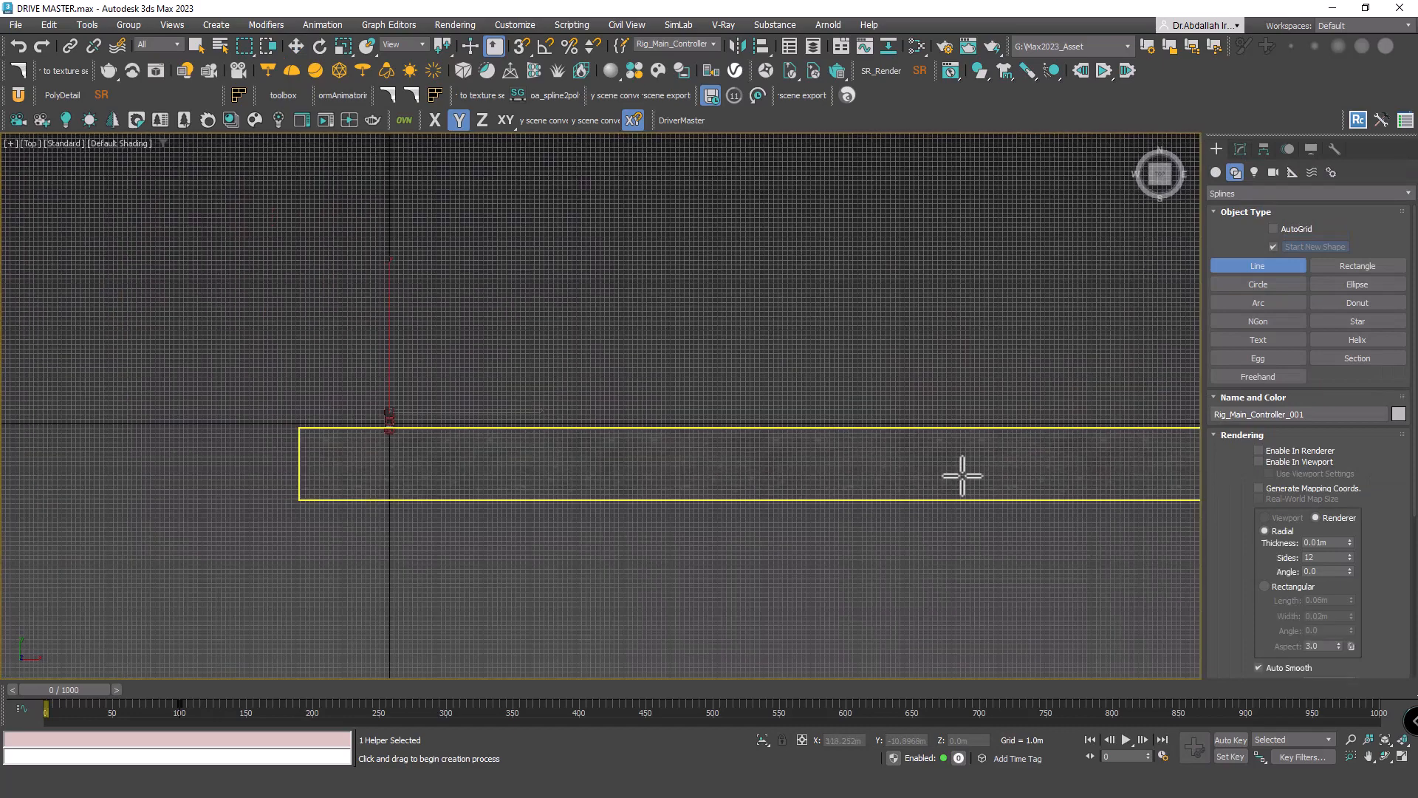
{"action": "middle_click_drag", "start_coordinate": [1108, 466], "coordinate": [902, 468]}
{"action": "left_click", "coordinate": [964, 466]}
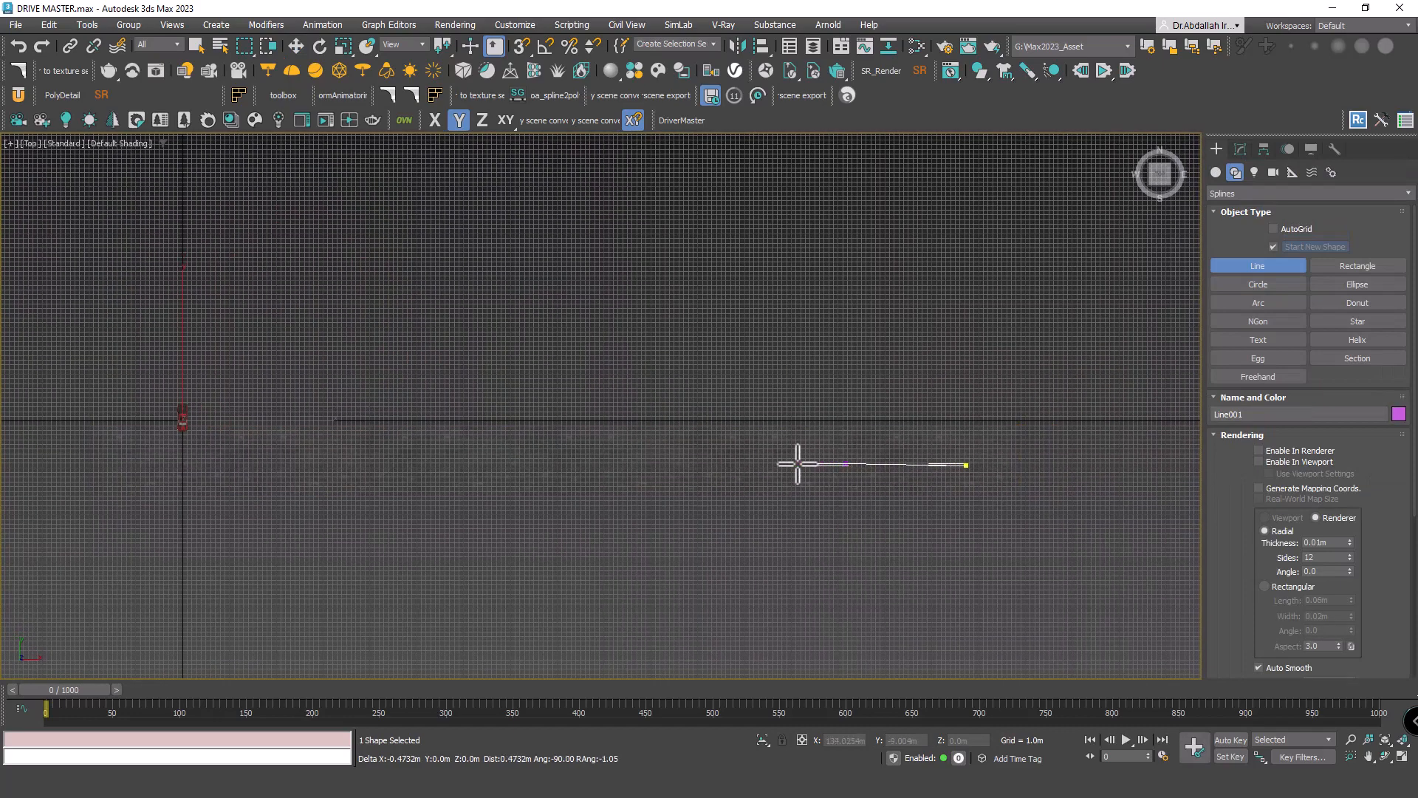
{"action": "left_click", "coordinate": [610, 482]}
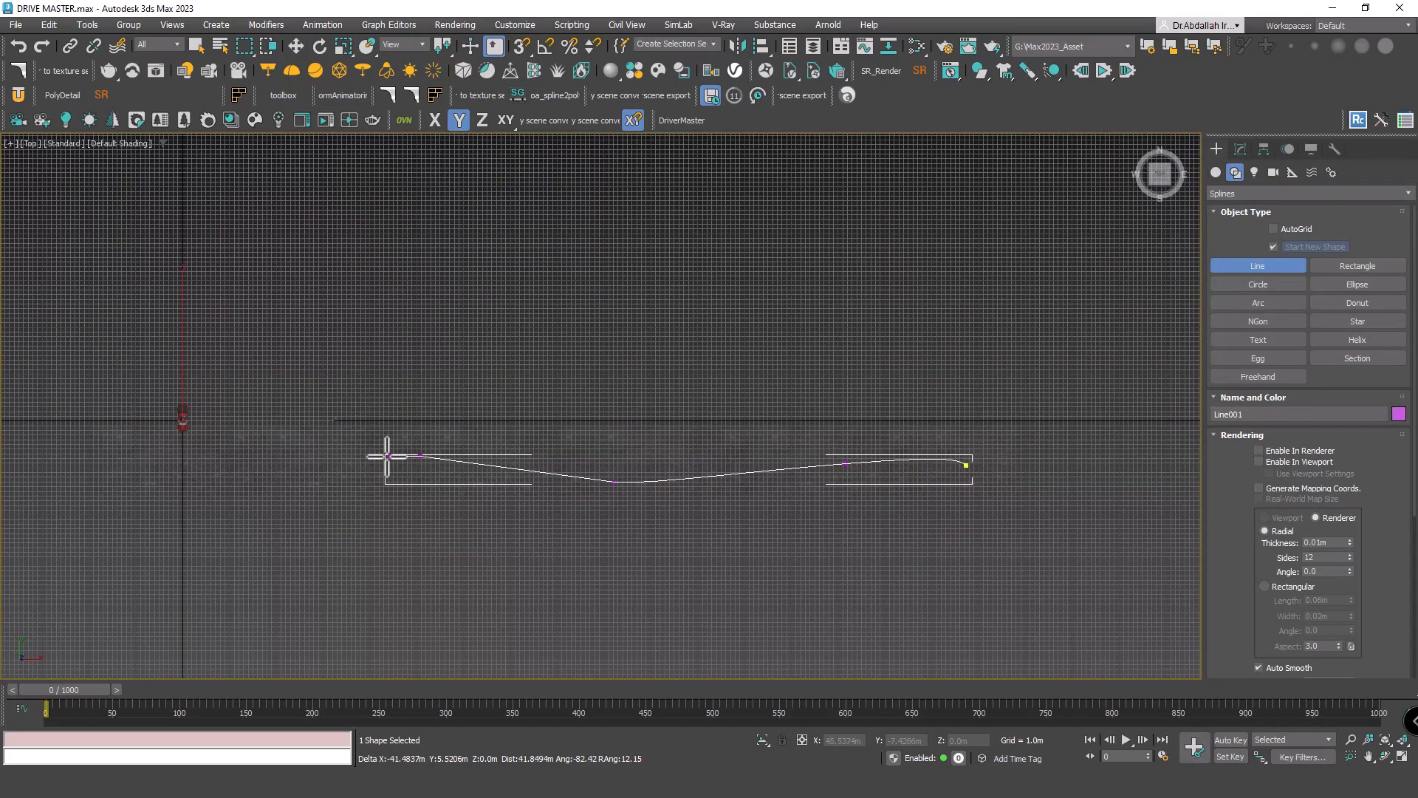
{"action": "left_click", "coordinate": [249, 488]}
{"action": "right_click", "coordinate": [189, 491]}
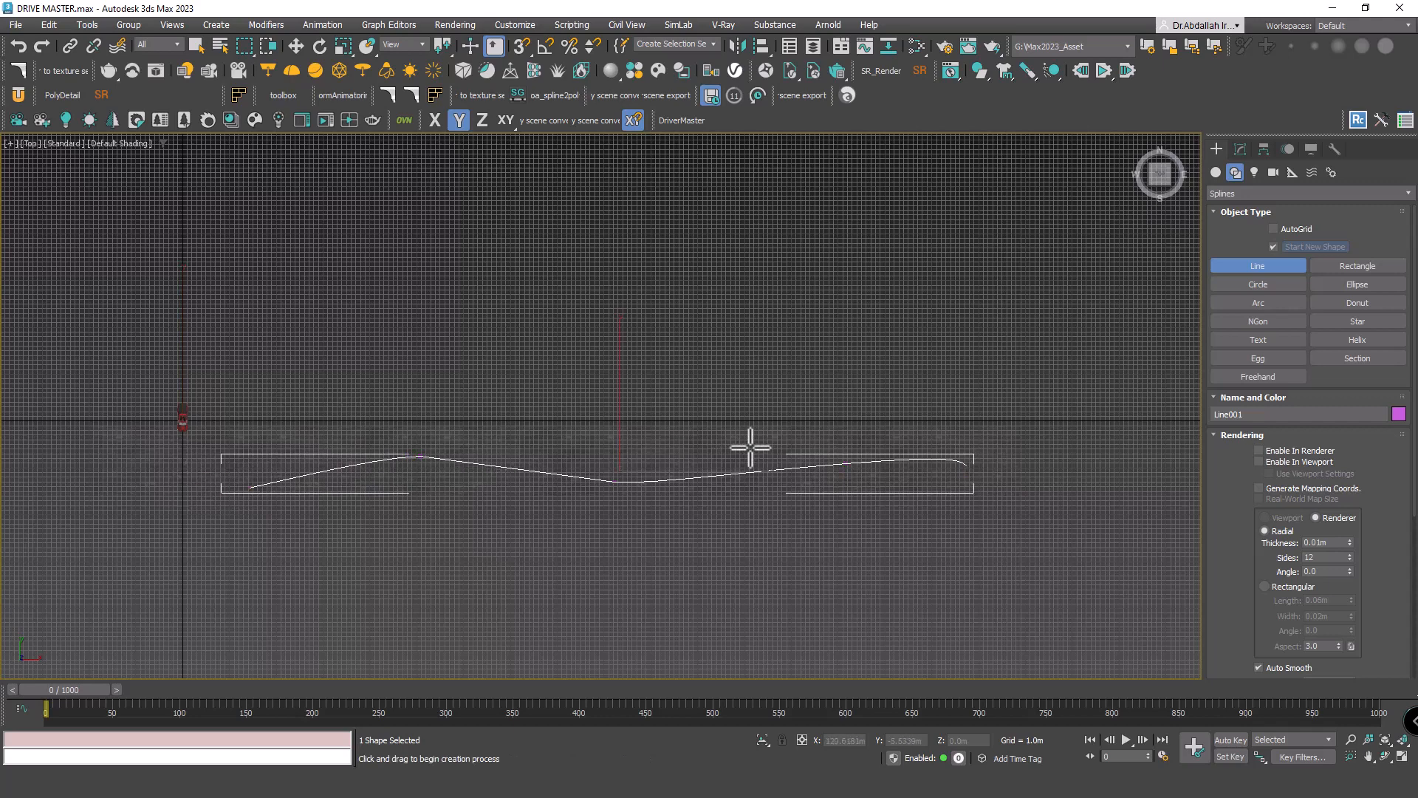
- Raise the drawn line above the road along the Z axis to about 17.58 m in perspective view
{"action": "middle_click_drag", "start_coordinate": [772, 449], "coordinate": [786, 450]}
{"action": "key", "text": "p"}
{"action": "middle_click_drag", "start_coordinate": [720, 540], "coordinate": [788, 402]}
{"action": "scroll", "coordinate": [622, 463], "scroll_direction": "down", "scroll_amount": 4}
{"action": "key", "text": "w"}
{"action": "left_click_drag", "start_coordinate": [886, 406], "coordinate": [883, 330]}
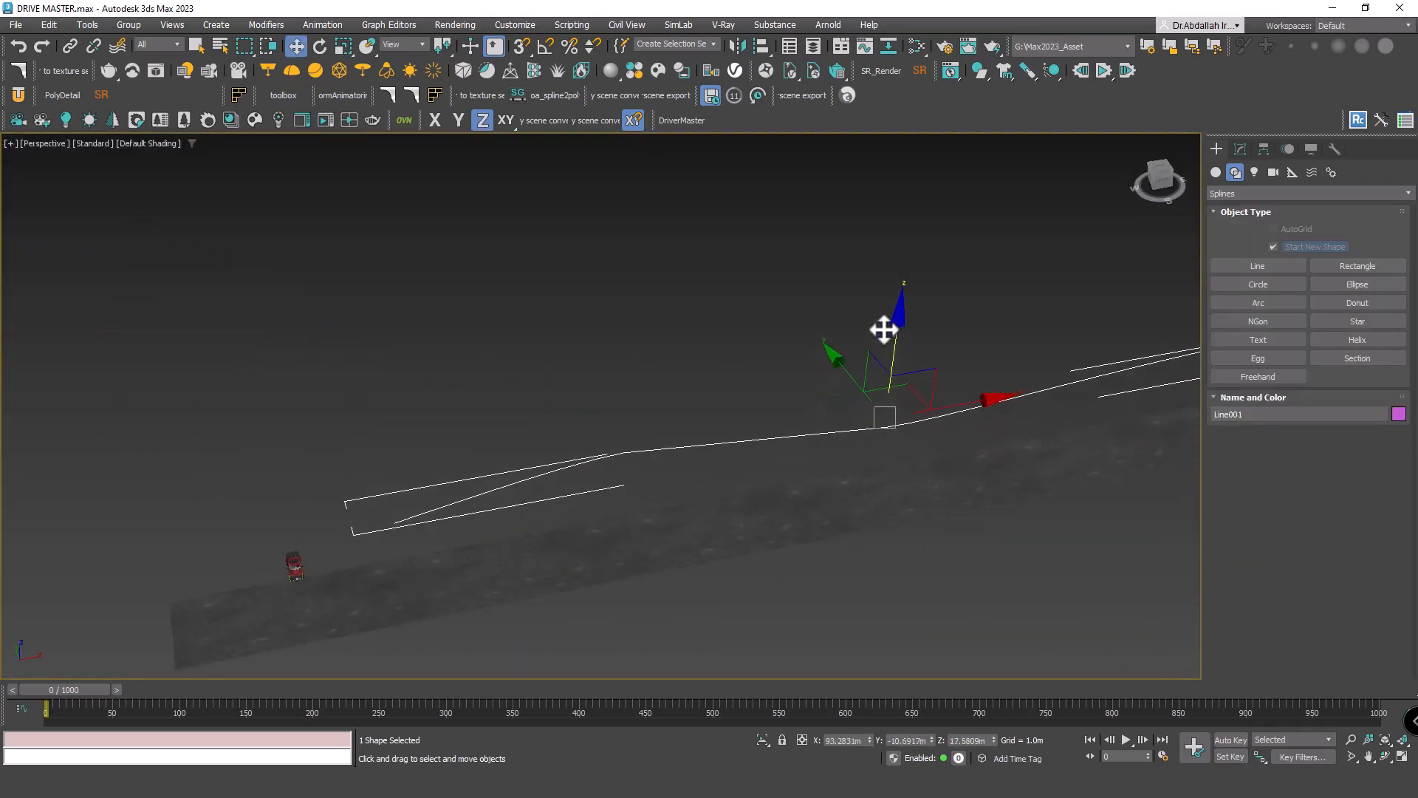
- Assign the drawn line above the road as the path for the truck rig's main controller
{"action": "middle_click_drag", "start_coordinate": [791, 465], "coordinate": [628, 403]}
{"action": "middle_click_drag", "start_coordinate": [414, 446], "coordinate": [530, 398]}
{"action": "scroll", "coordinate": [398, 412], "scroll_direction": "up", "scroll_amount": 6}
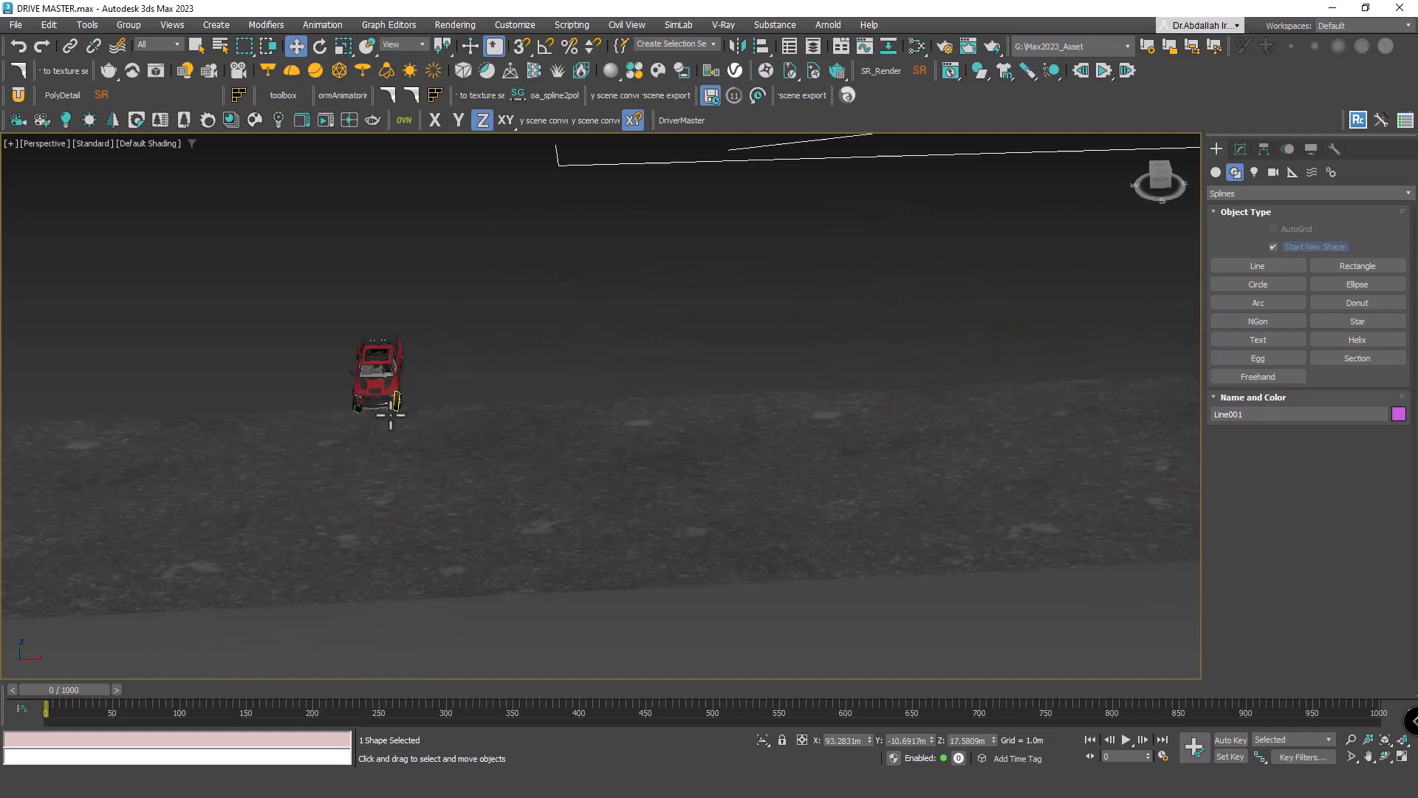
{"action": "middle_click_drag", "start_coordinate": [428, 391], "coordinate": [428, 282], "text": "alt"}
{"action": "middle_click_drag", "start_coordinate": [479, 222], "coordinate": [482, 390]}
{"action": "left_click", "coordinate": [499, 281]}
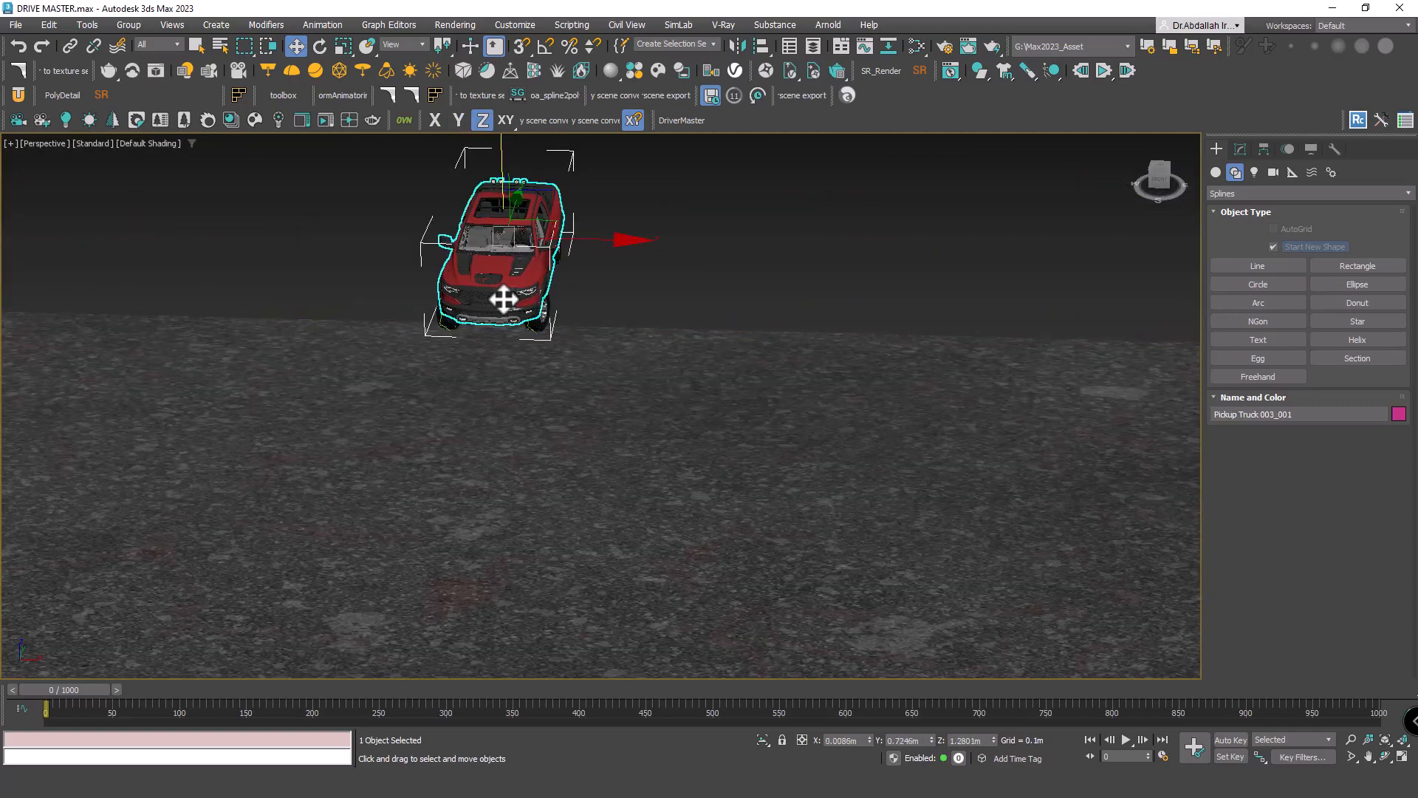
{"action": "mouse_move", "coordinate": [507, 300]}
{"action": "middle_mouse_down", "text": "alt"}
{"action": "mouse_move", "coordinate": [571, 354]}
{"action": "mouse_move", "coordinate": [499, 318]}
{"action": "middle_mouse_up", "text": "alt"}
{"action": "left_click", "coordinate": [734, 546]}
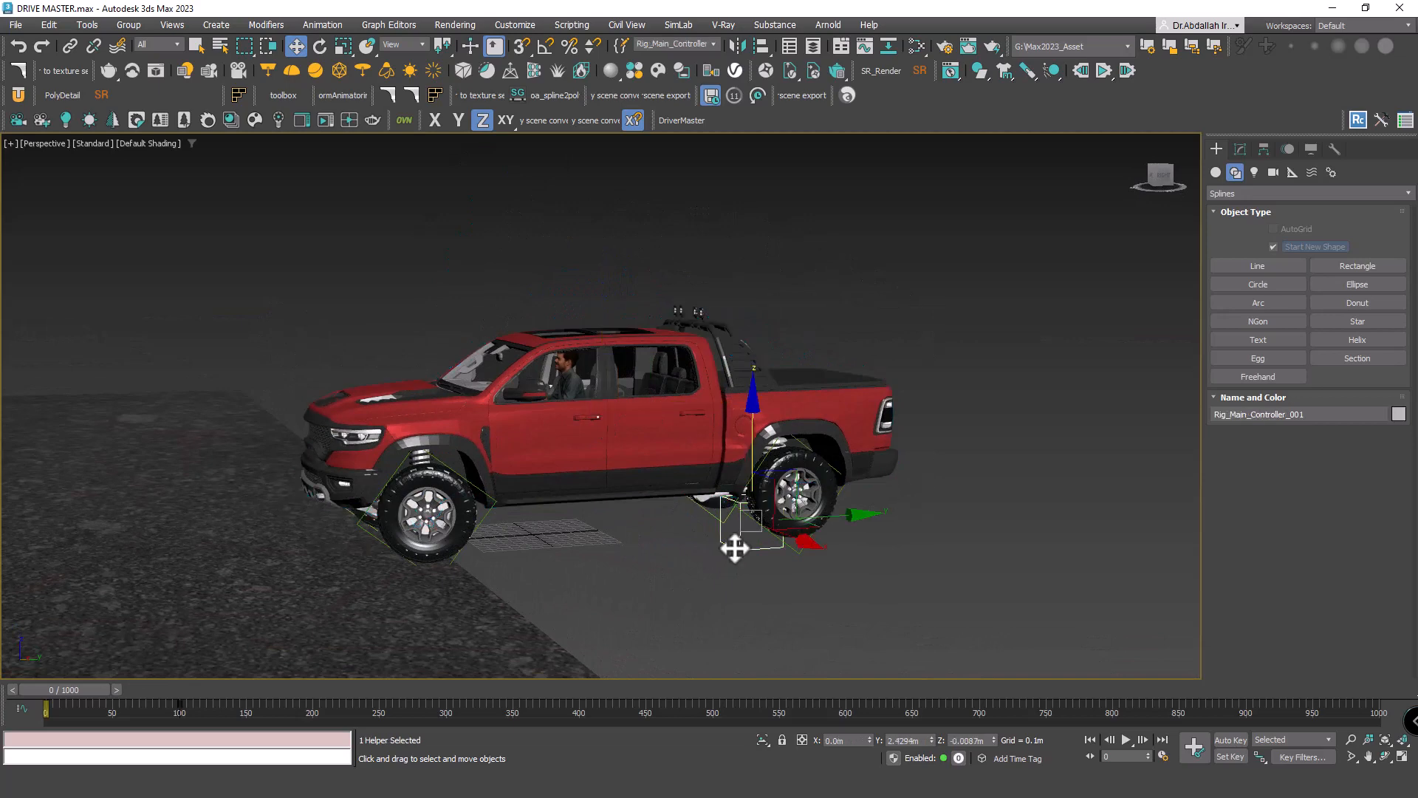
{"action": "left_click", "coordinate": [1243, 148]}
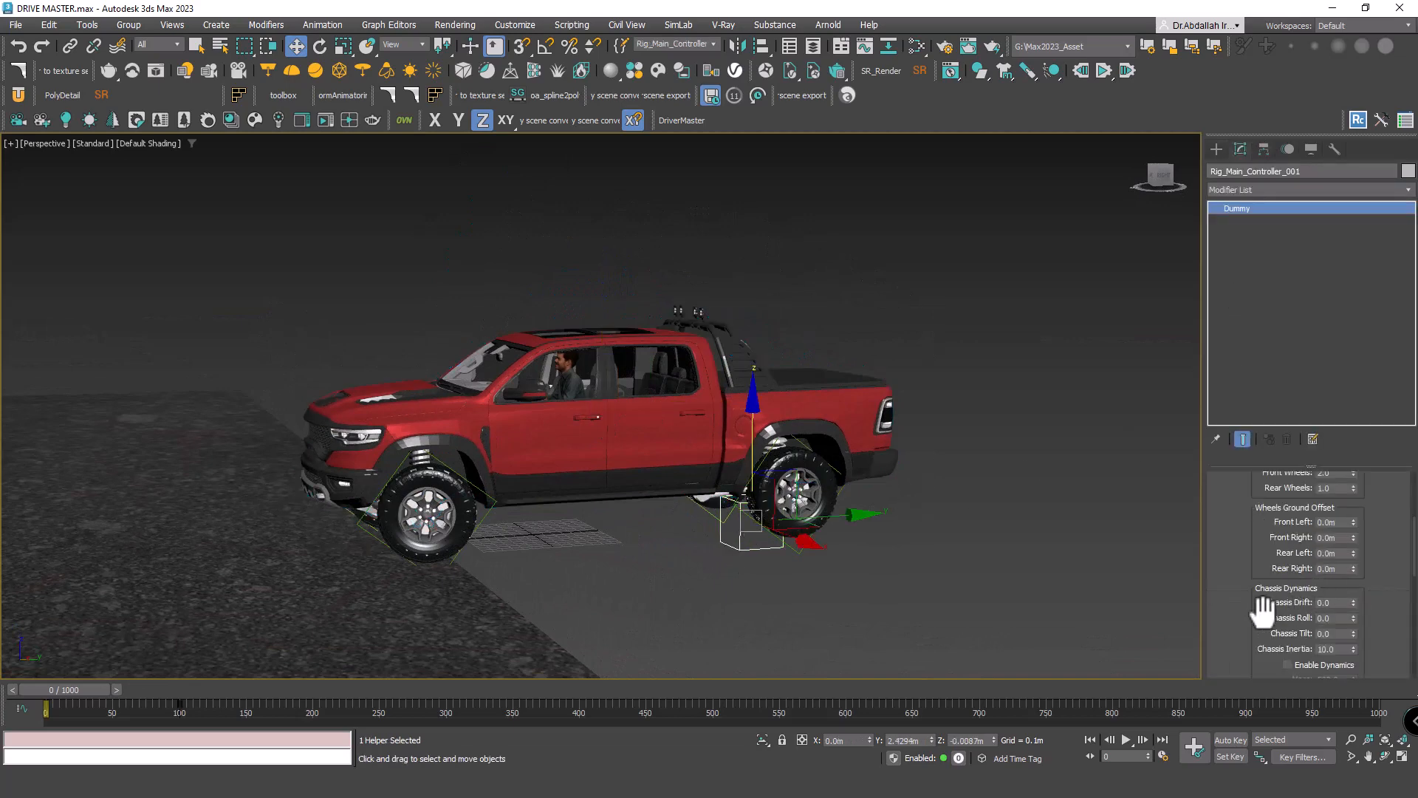
{"action": "left_click_drag", "start_coordinate": [1260, 612], "coordinate": [1252, 428]}
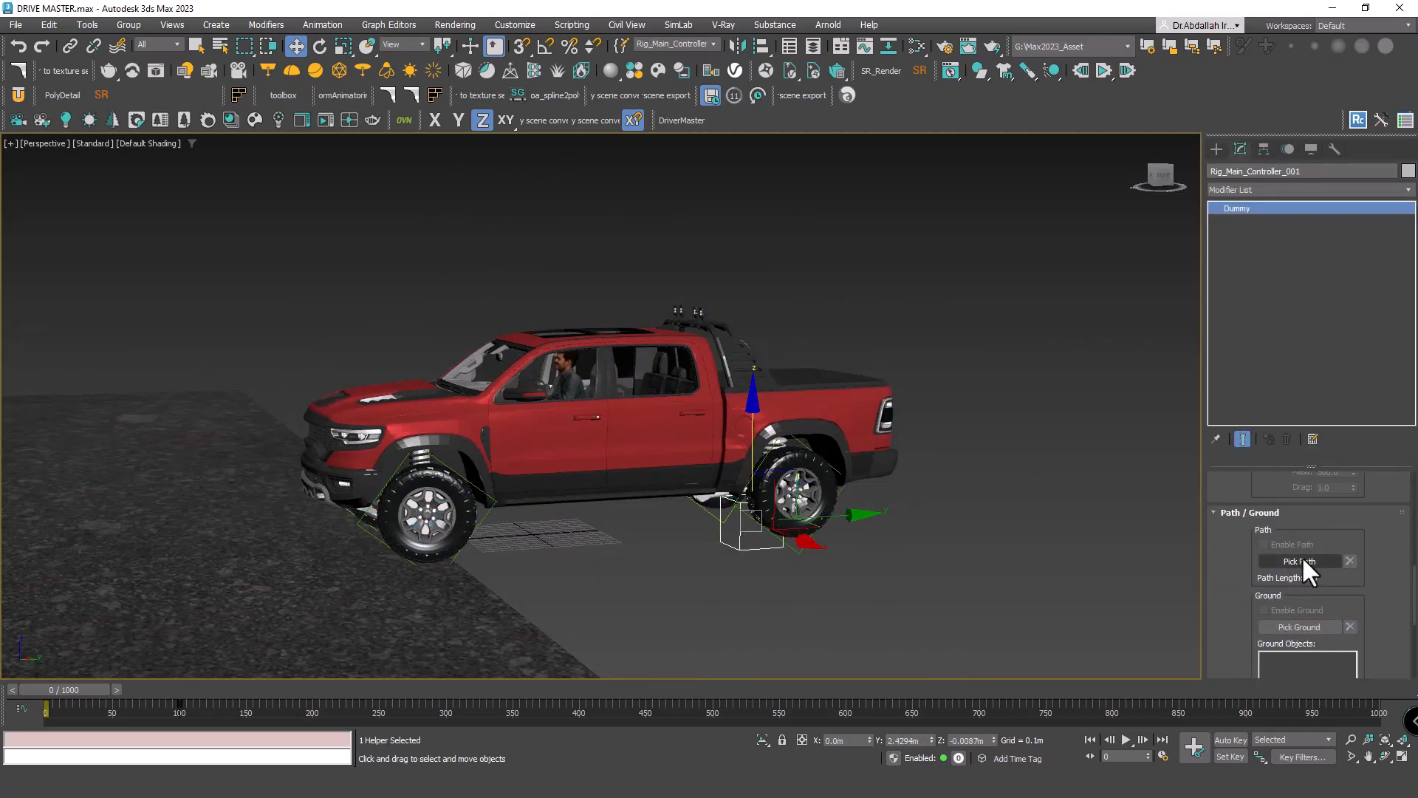
{"action": "scroll", "coordinate": [775, 476], "scroll_direction": "down", "scroll_amount": 5}
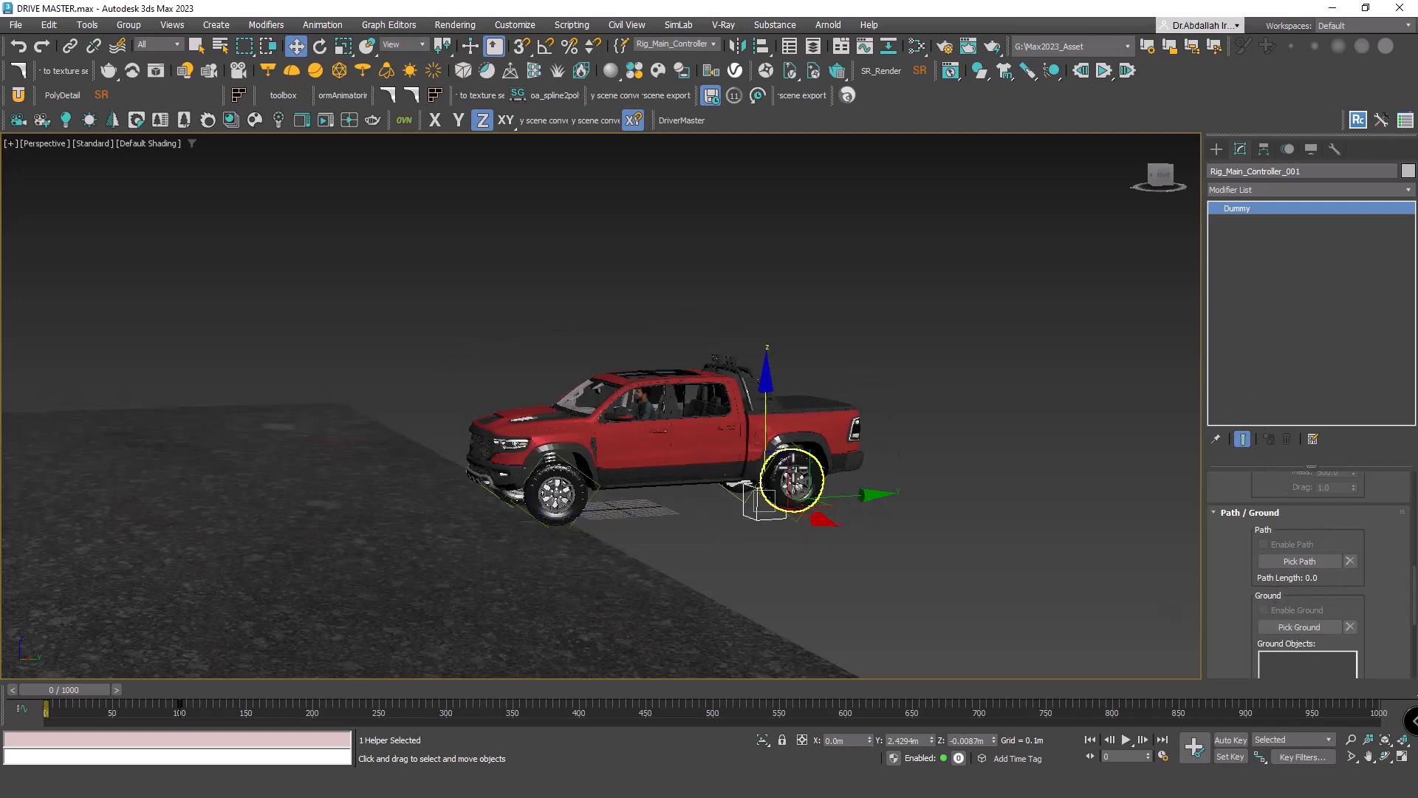
{"action": "mouse_move", "coordinate": [775, 476]}
{"action": "middle_mouse_down"}
{"action": "mouse_move", "coordinate": [734, 500]}
{"action": "mouse_move", "coordinate": [805, 501]}
{"action": "mouse_move", "coordinate": [771, 497]}
{"action": "middle_mouse_up"}
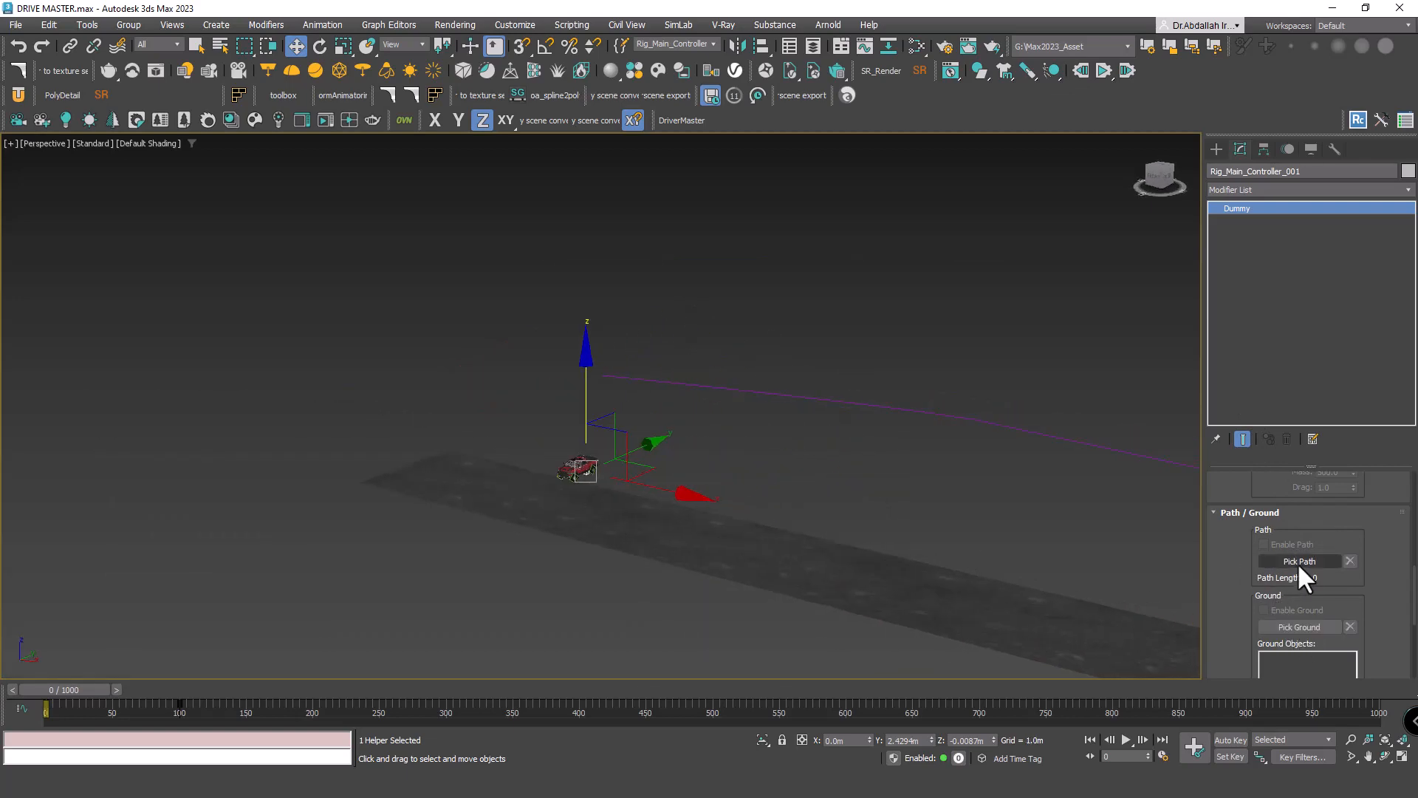
{"action": "left_click", "coordinate": [1301, 561]}
{"action": "left_click", "coordinate": [1165, 461]}
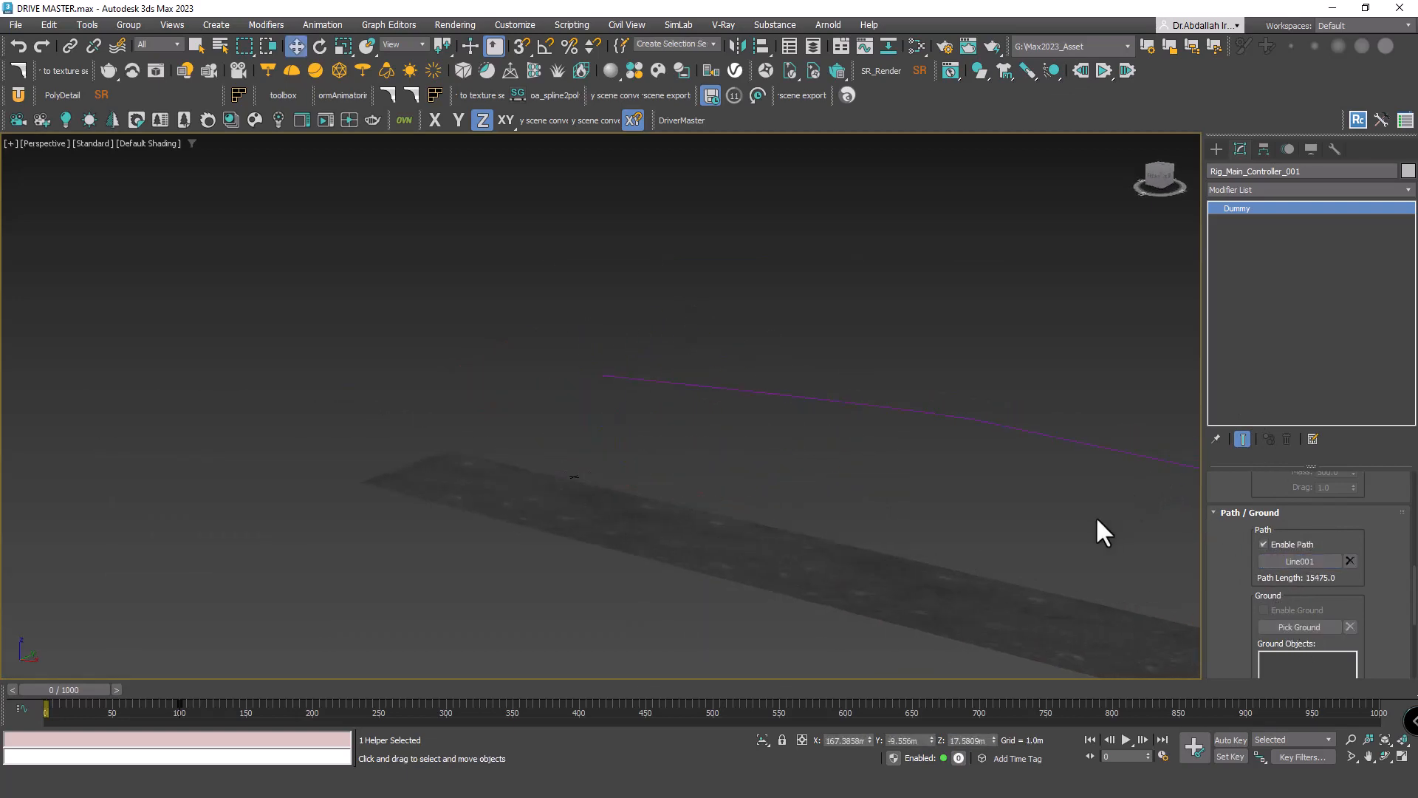
- Assign the road surface as the ground object for the truck rig
{"action": "middle_click_drag", "start_coordinate": [1096, 516], "coordinate": [853, 501]}
{"action": "scroll", "coordinate": [605, 455], "scroll_direction": "down", "scroll_amount": 4}
{"action": "scroll", "coordinate": [944, 507], "scroll_direction": "up", "scroll_amount": 5}
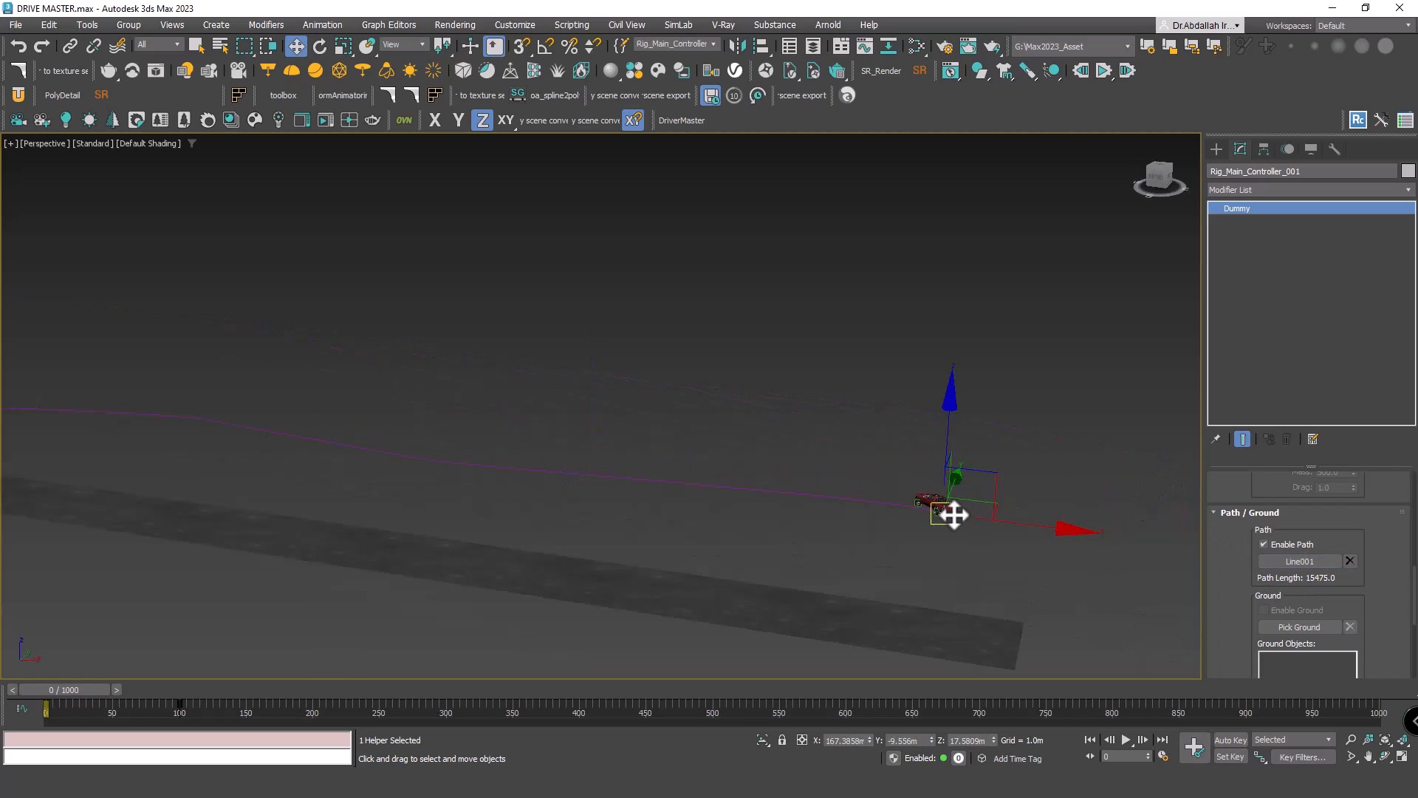
{"action": "middle_click_drag", "start_coordinate": [950, 513], "coordinate": [1062, 471]}
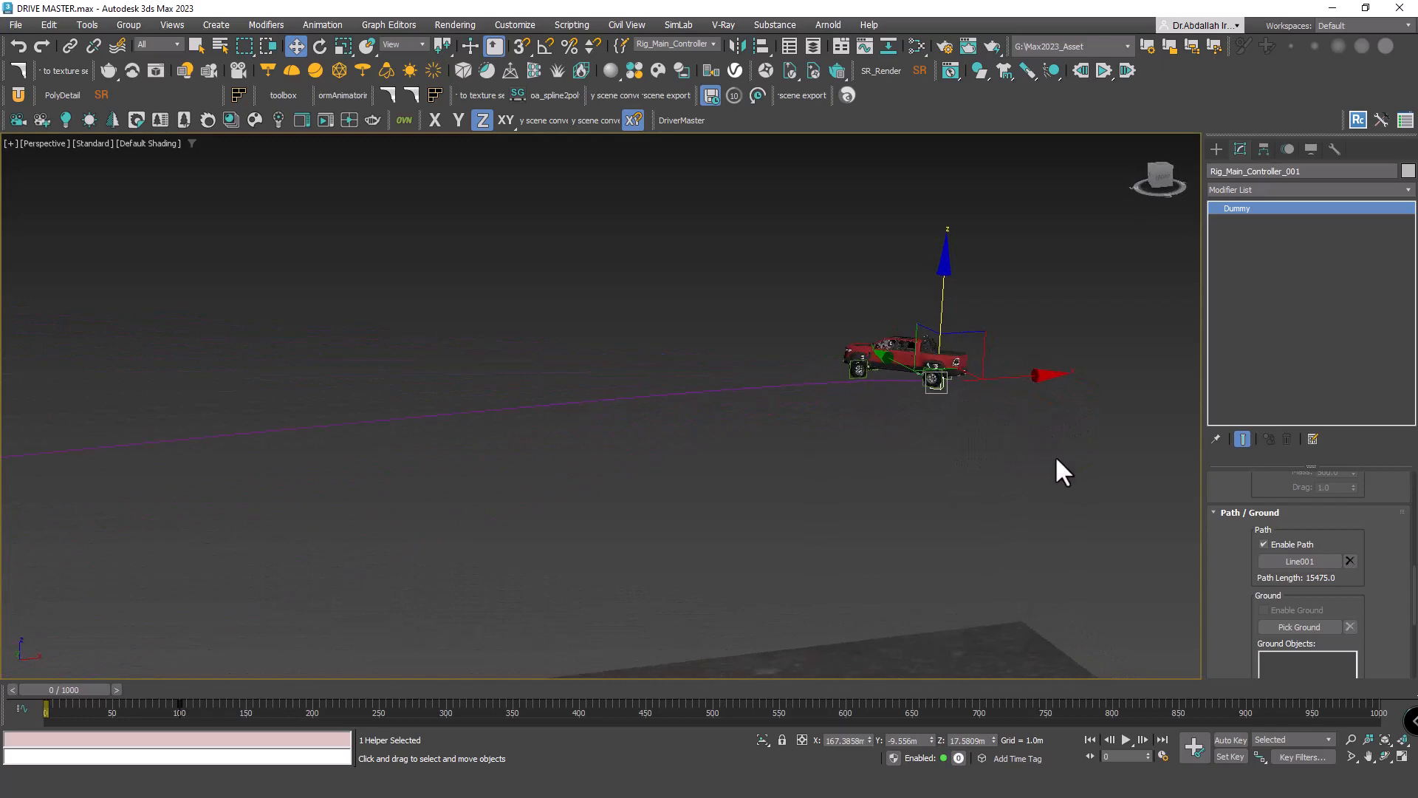
{"action": "left_click", "coordinate": [1301, 627]}
{"action": "left_click", "coordinate": [983, 662]}
{"action": "middle_click_drag", "start_coordinate": [983, 661], "coordinate": [898, 604]}
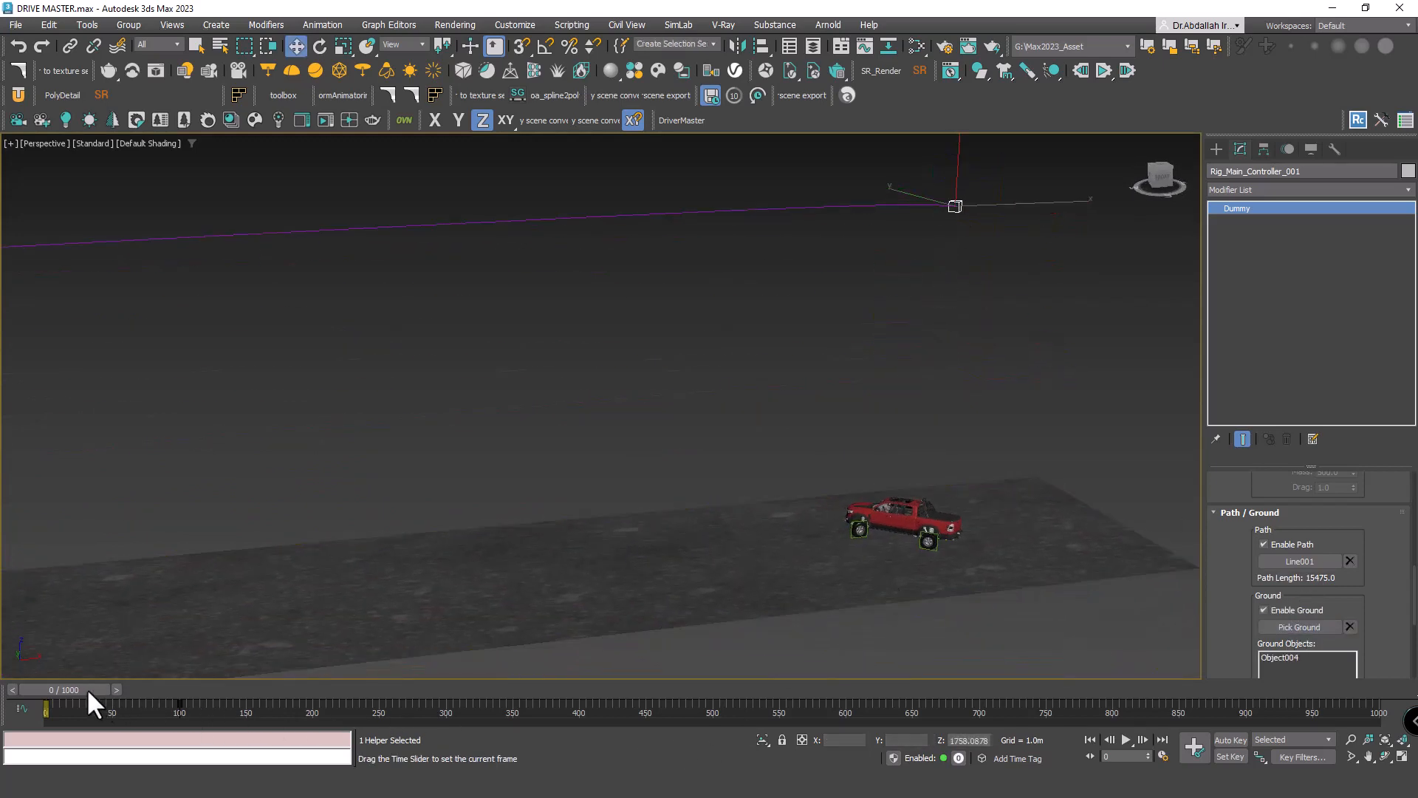
- Preview the truck's drive and move the path key at frame 100 to about frame 1000
{"action": "left_click_drag", "start_coordinate": [86, 688], "coordinate": [114, 702]}
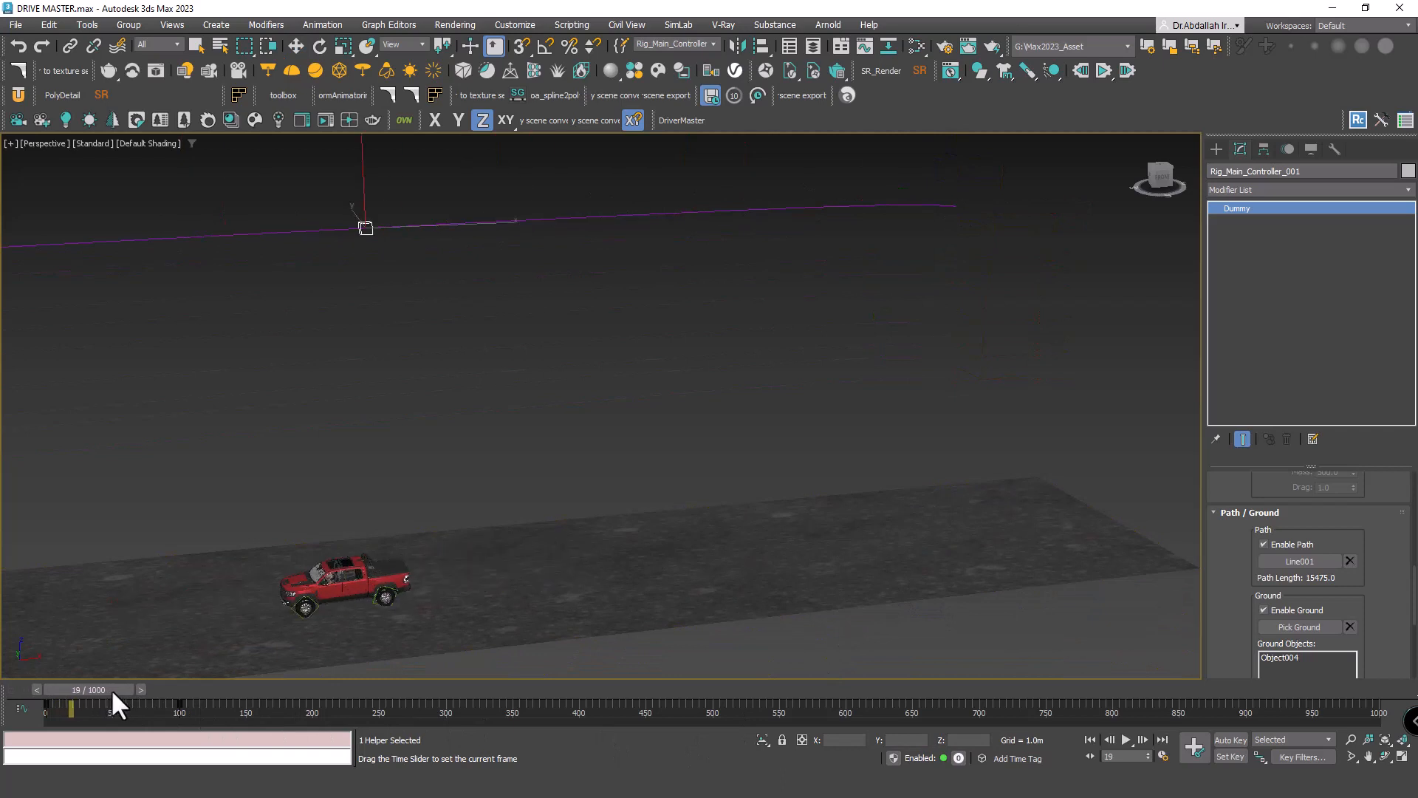
{"action": "key", "text": "w"}
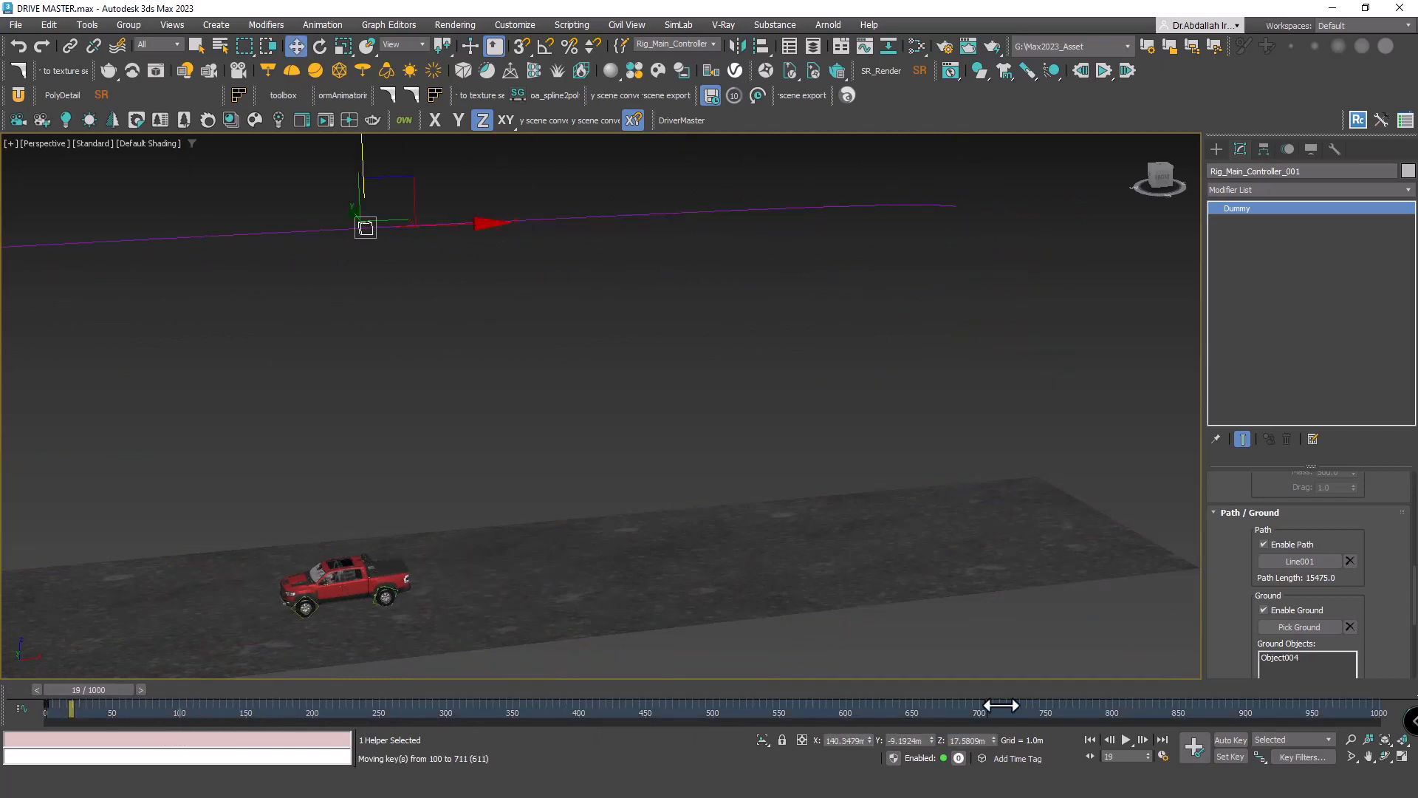
{"action": "left_click_drag", "start_coordinate": [1372, 727], "coordinate": [1373, 727]}
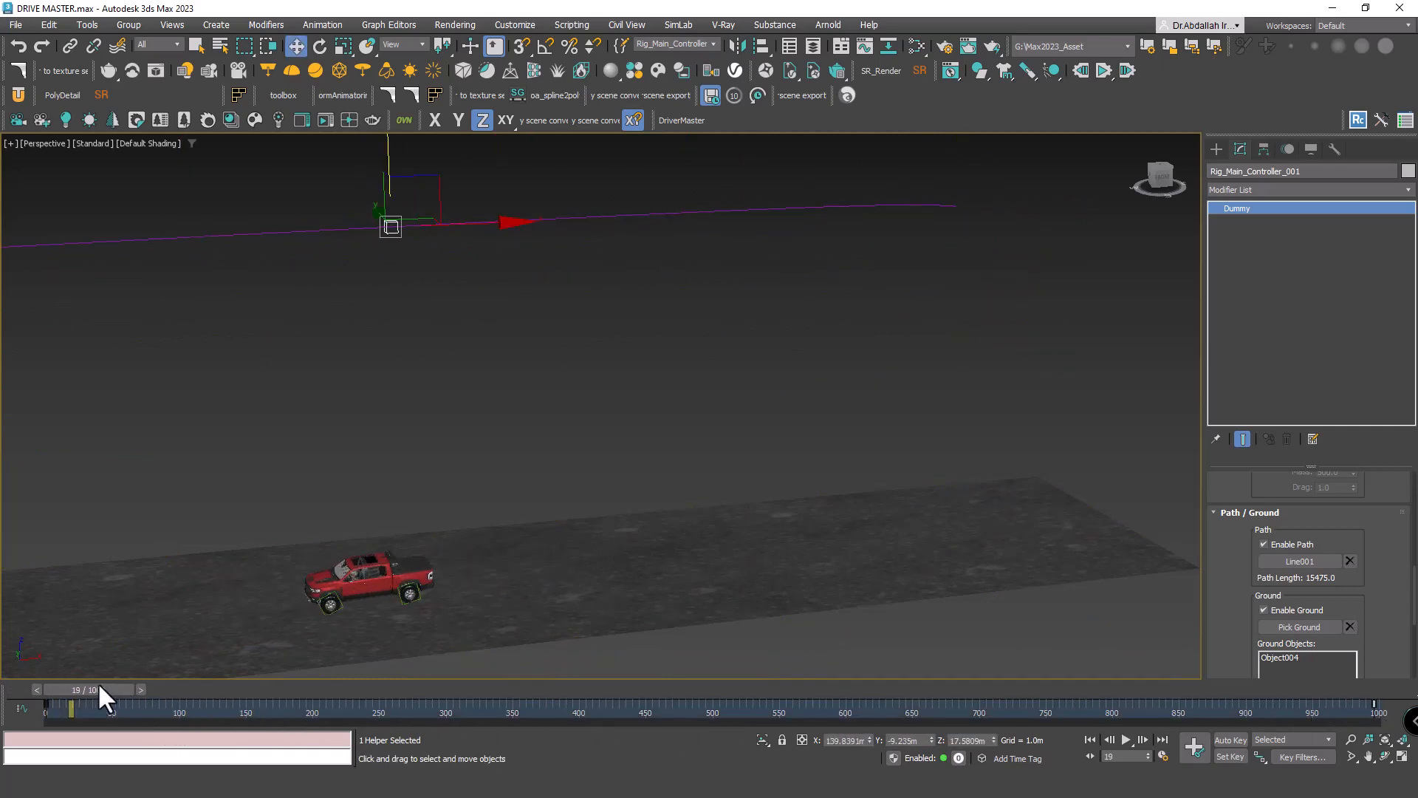
- Scrub the animation to frame 26 and examine the truck's position relative to the path and road
{"action": "mouse_move", "coordinate": [100, 687]}
{"action": "left_mouse_down"}
{"action": "mouse_move", "coordinate": [128, 699]}
{"action": "mouse_move", "coordinate": [92, 692]}
{"action": "left_mouse_up"}
{"action": "middle_click_drag", "start_coordinate": [351, 544], "coordinate": [559, 501]}
{"action": "scroll", "coordinate": [557, 503], "scroll_direction": "down", "scroll_amount": 5}
{"action": "left_click_drag", "start_coordinate": [605, 488], "coordinate": [681, 485], "text": "alt"}
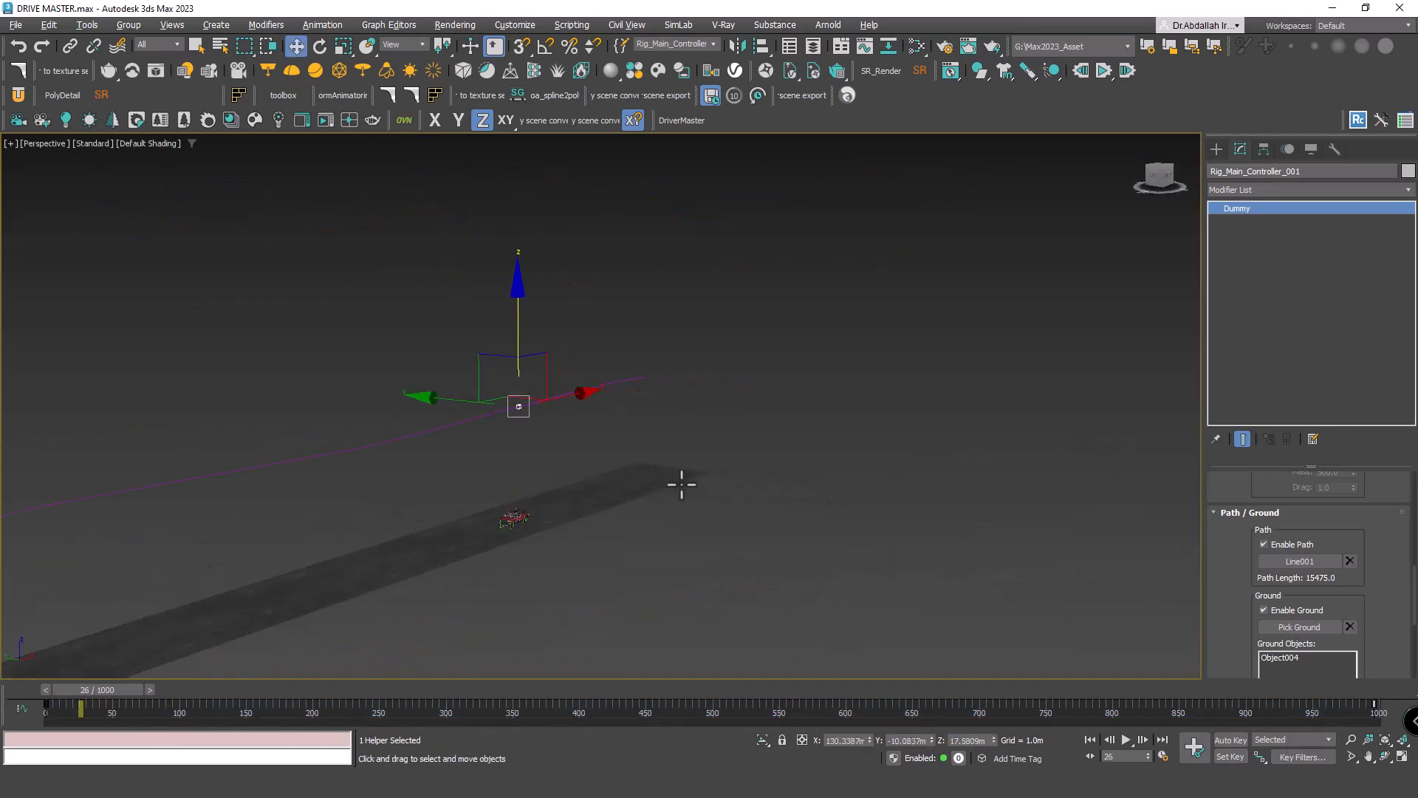
{"action": "middle_click_drag", "start_coordinate": [681, 485], "coordinate": [688, 485], "text": "alt"}
- Hide all objects in the Shapes category so the path and rig splines are out of view
{"action": "scroll", "coordinate": [596, 515], "scroll_direction": "up", "scroll_amount": 5}
{"action": "middle_click_drag", "start_coordinate": [416, 549], "coordinate": [633, 490]}
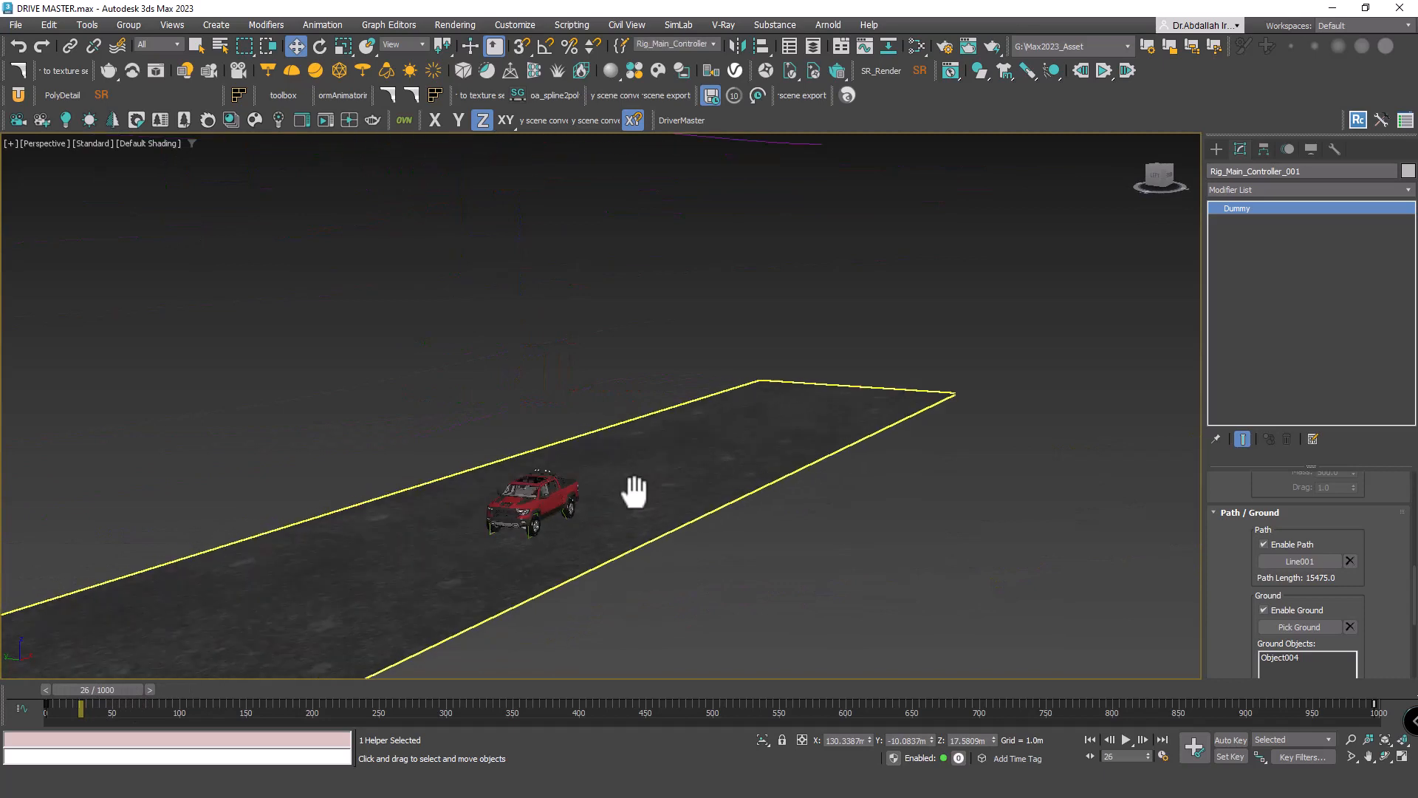
{"action": "scroll", "coordinate": [600, 505], "scroll_direction": "up", "scroll_amount": 2}
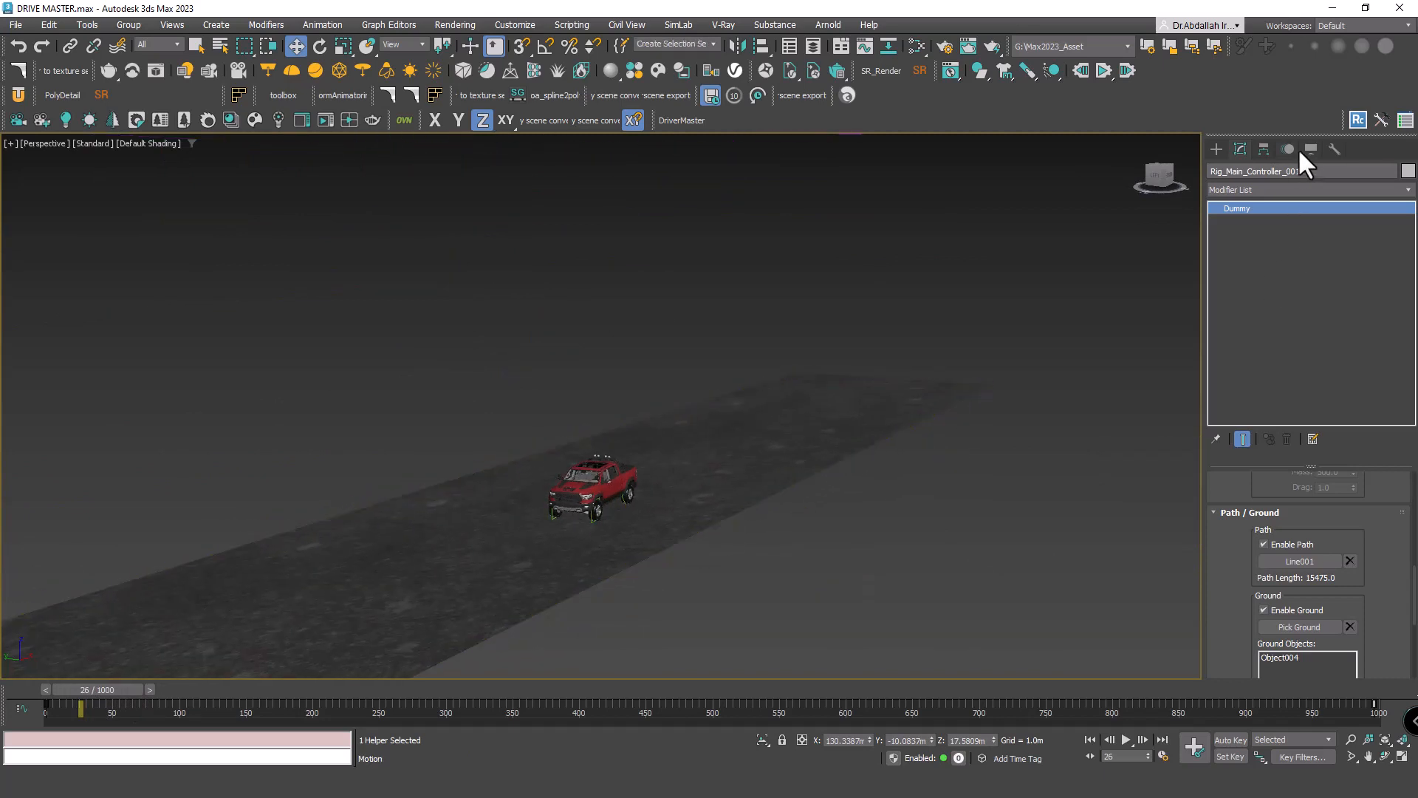
{"action": "left_click", "coordinate": [1301, 149]}
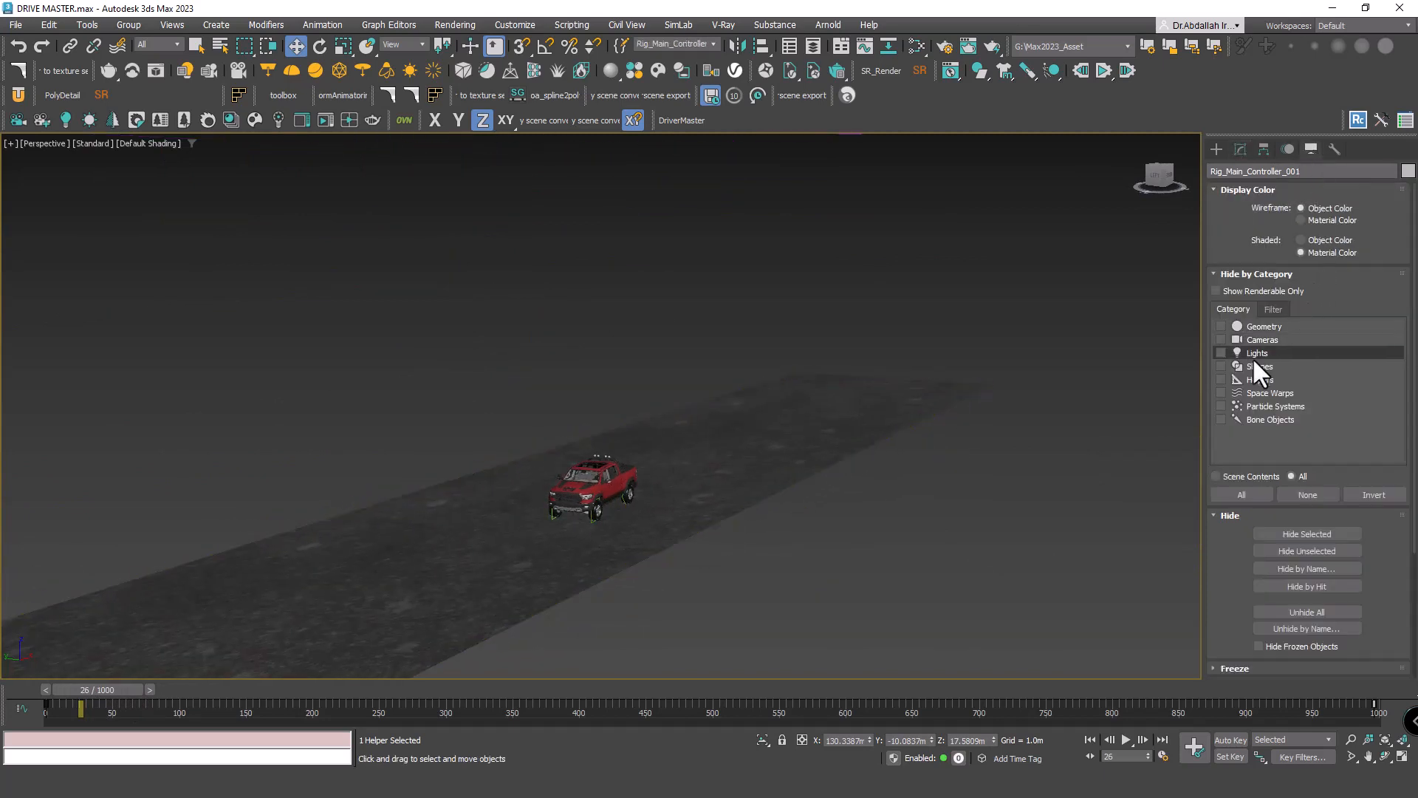
{"action": "left_click", "coordinate": [1256, 367]}
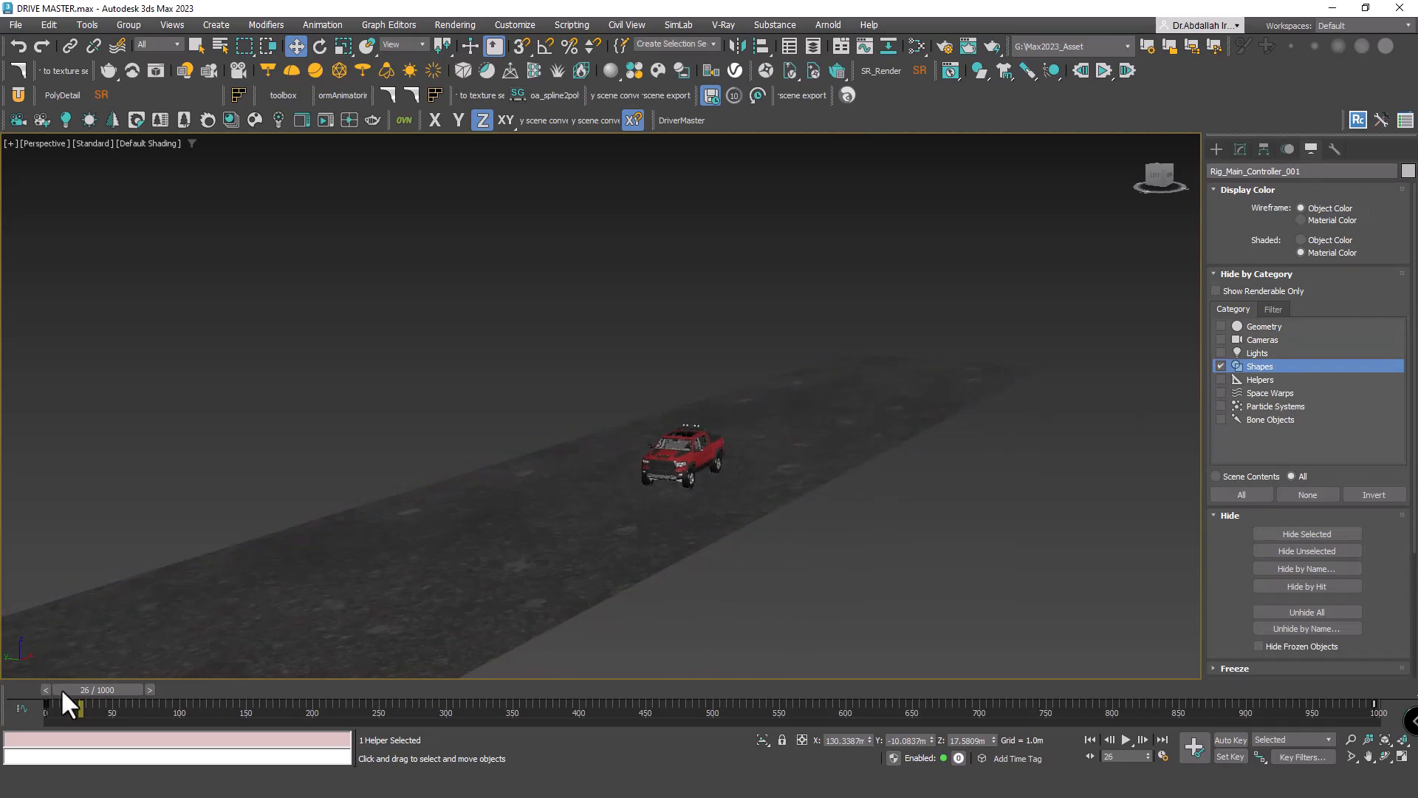
- Scrub the animation to frame 39 and examine up close how the truck's wheels follow the road
{"action": "left_click_drag", "start_coordinate": [63, 693], "coordinate": [141, 693]}
{"action": "scroll", "coordinate": [720, 484], "scroll_direction": "up", "scroll_amount": 5}
{"action": "left_click", "coordinate": [721, 484]}
{"action": "key", "text": "w"}
{"action": "scroll", "coordinate": [389, 563], "scroll_direction": "down", "scroll_amount": 3}
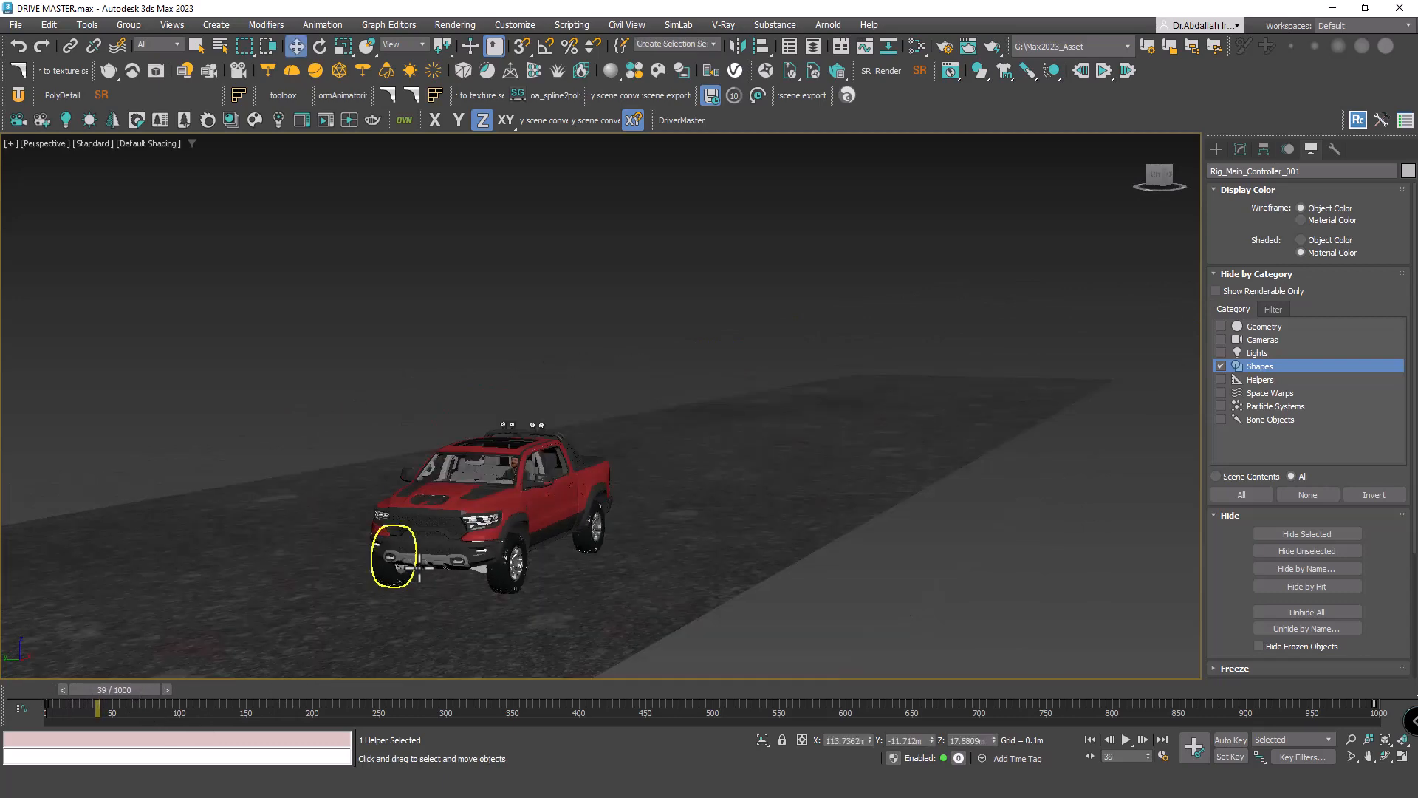
{"action": "middle_click_drag", "start_coordinate": [389, 563], "coordinate": [674, 475]}
{"action": "scroll", "coordinate": [602, 534], "scroll_direction": "down", "scroll_amount": 3}
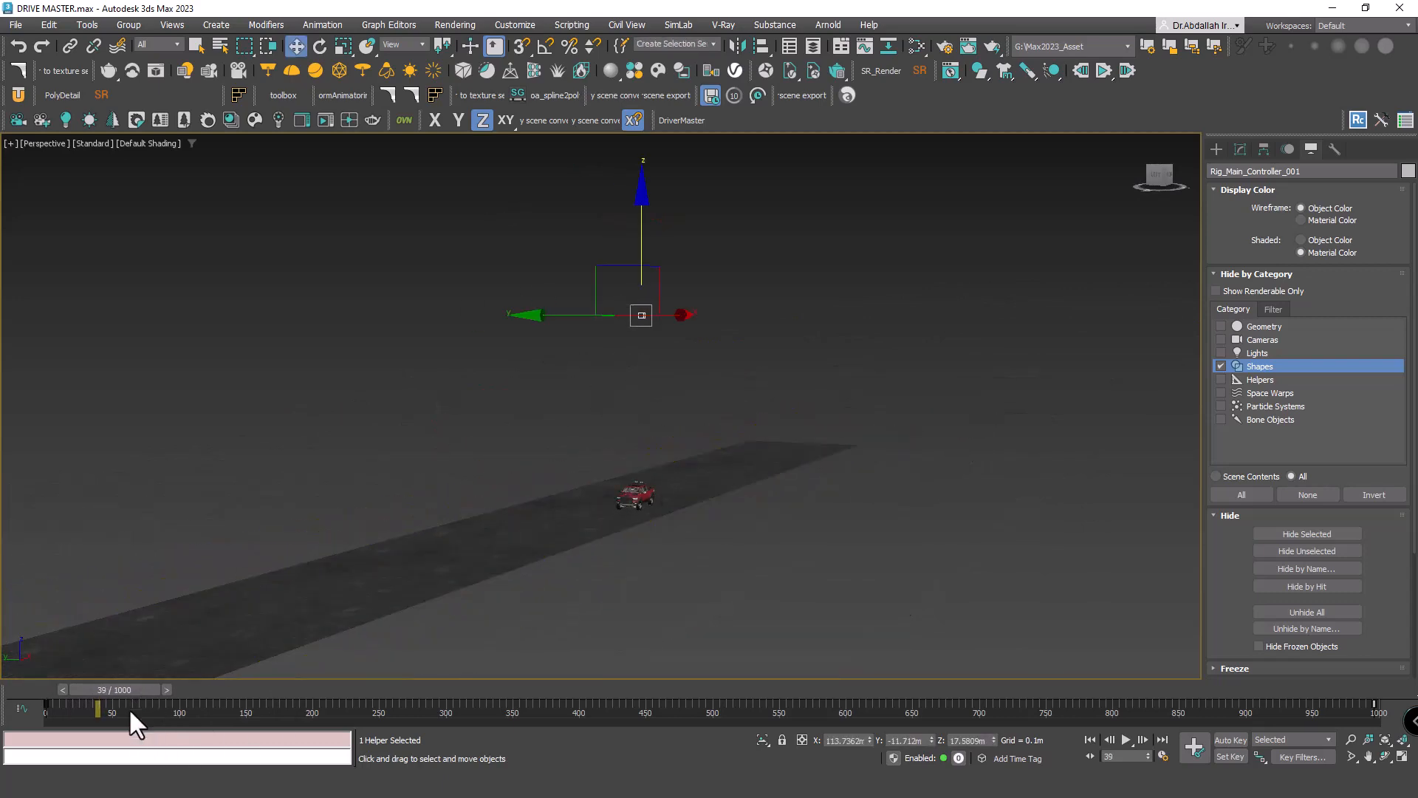
- Scrub ahead to frame 101 and back to frame 59 to check the truck's travel along the road
{"action": "left_click_drag", "start_coordinate": [127, 691], "coordinate": [196, 690]}
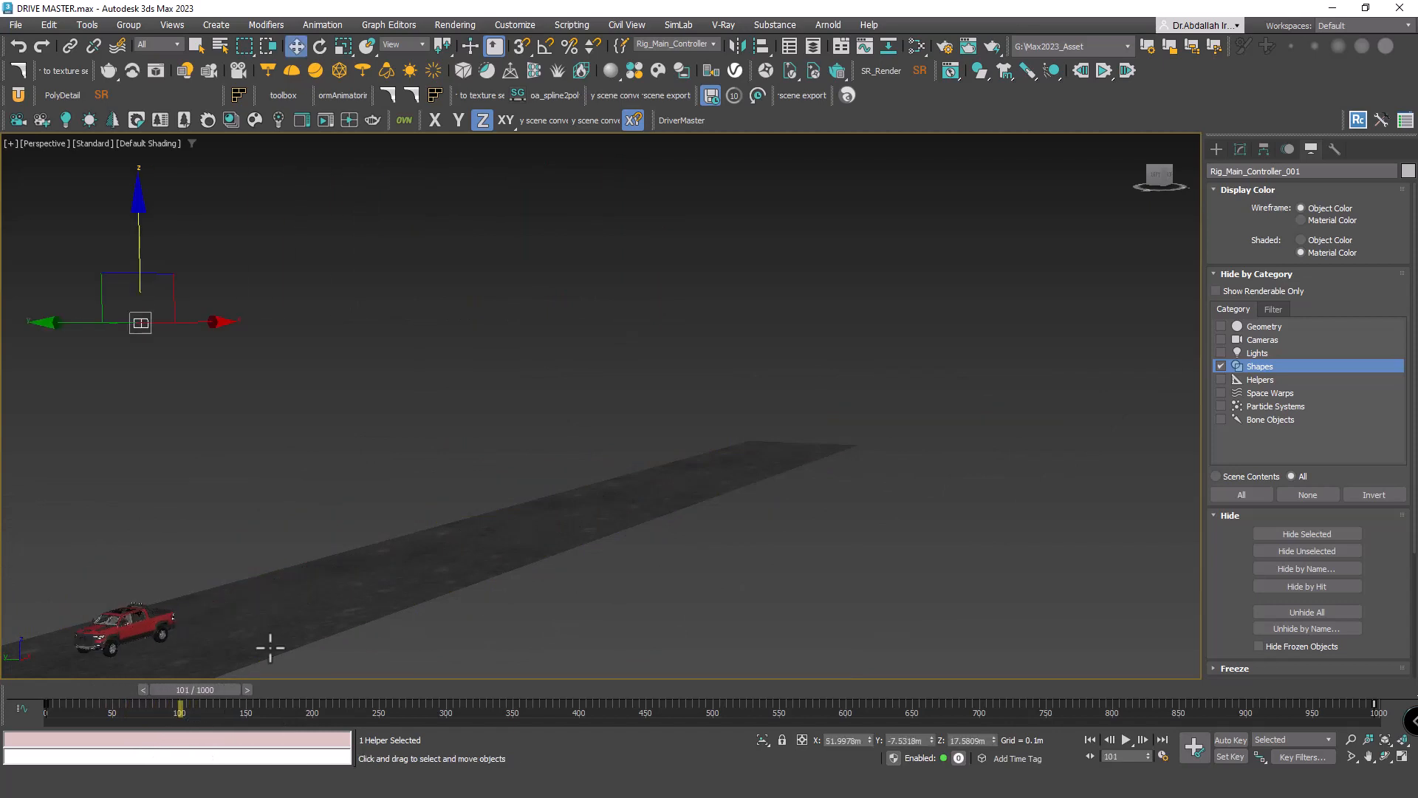
{"action": "middle_click_drag", "start_coordinate": [270, 648], "coordinate": [938, 425]}
{"action": "left_click_drag", "start_coordinate": [209, 690], "coordinate": [124, 693]}
{"action": "key", "text": "w"}
{"action": "scroll", "coordinate": [481, 532], "scroll_direction": "down", "scroll_amount": 6}
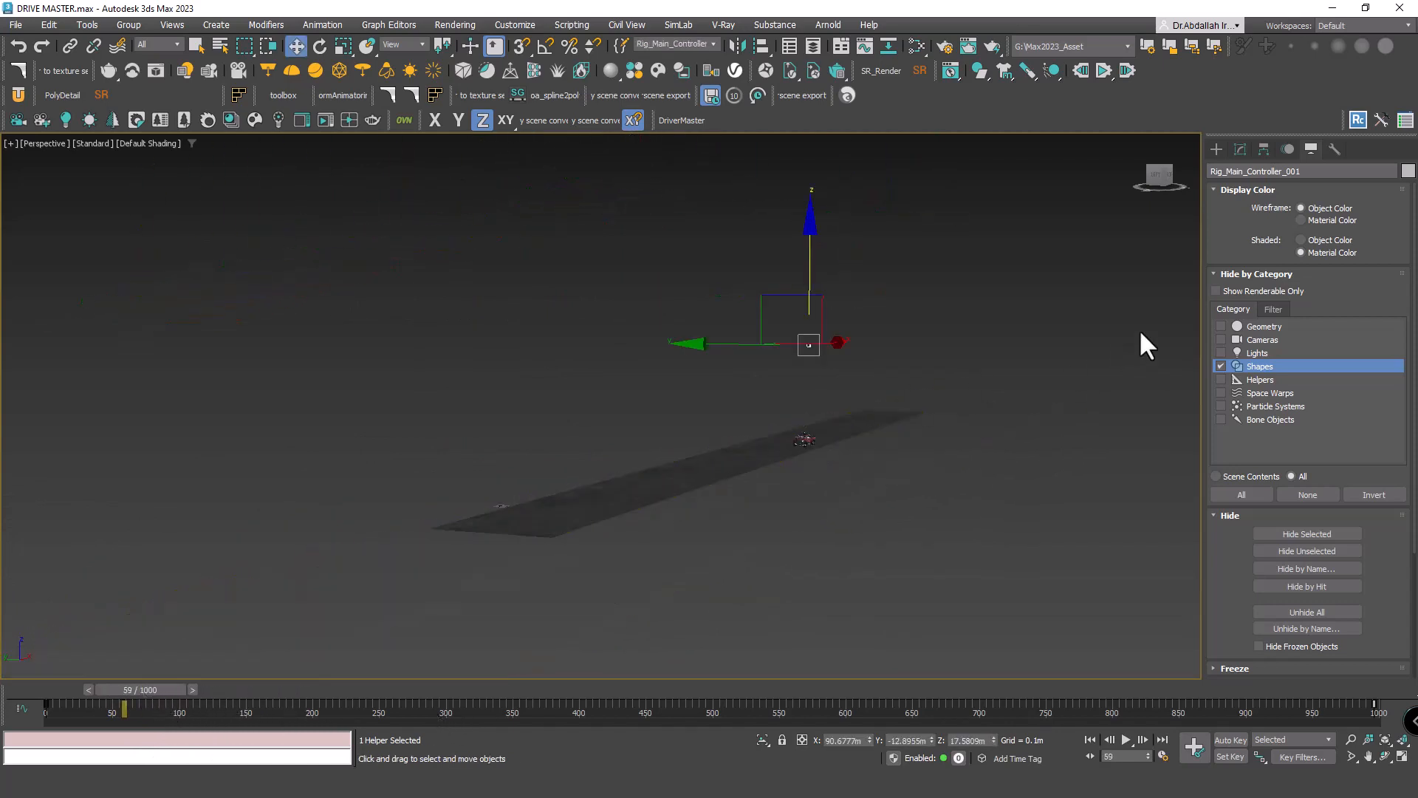
- Unhide the Shapes category, select the purple path spline, and open its vertices for editing
{"action": "left_click", "coordinate": [1219, 366]}
{"action": "scroll", "coordinate": [728, 370], "scroll_direction": "up", "scroll_amount": 4}
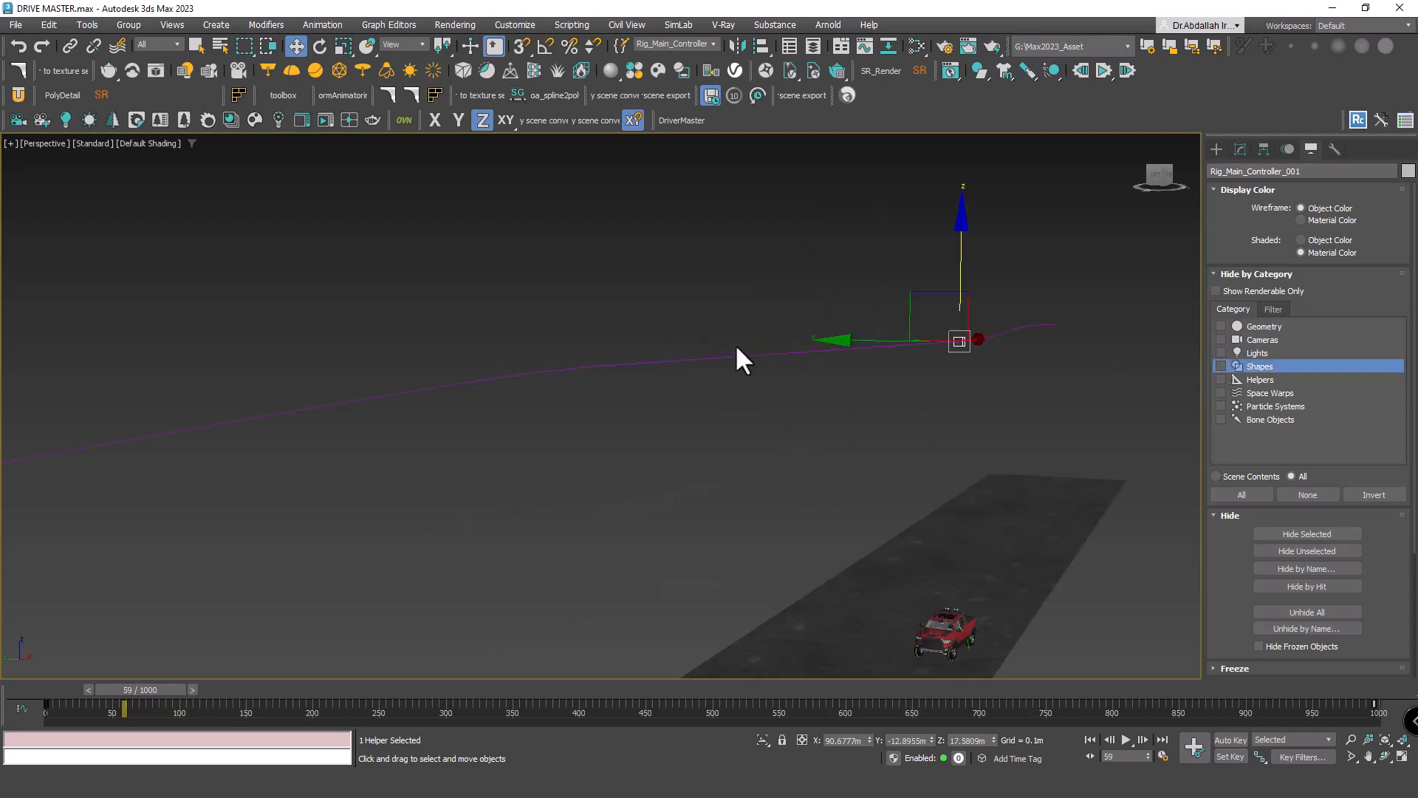
{"action": "left_click", "coordinate": [737, 356]}
{"action": "left_click_drag", "start_coordinate": [930, 260], "coordinate": [928, 506]}
{"action": "middle_click_drag", "start_coordinate": [927, 508], "coordinate": [769, 329]}
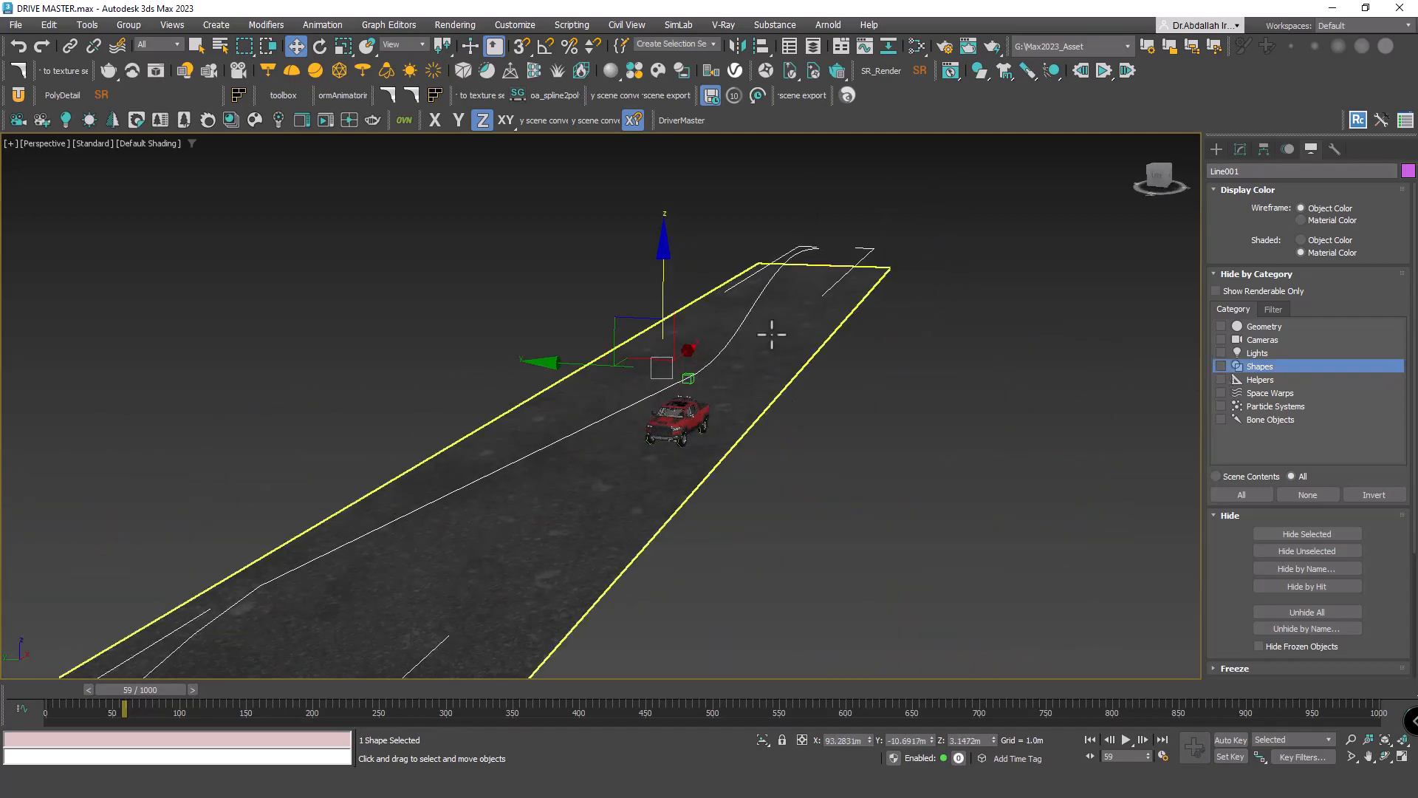
{"action": "right_click", "coordinate": [769, 331]}
{"action": "left_click", "coordinate": [742, 392]}
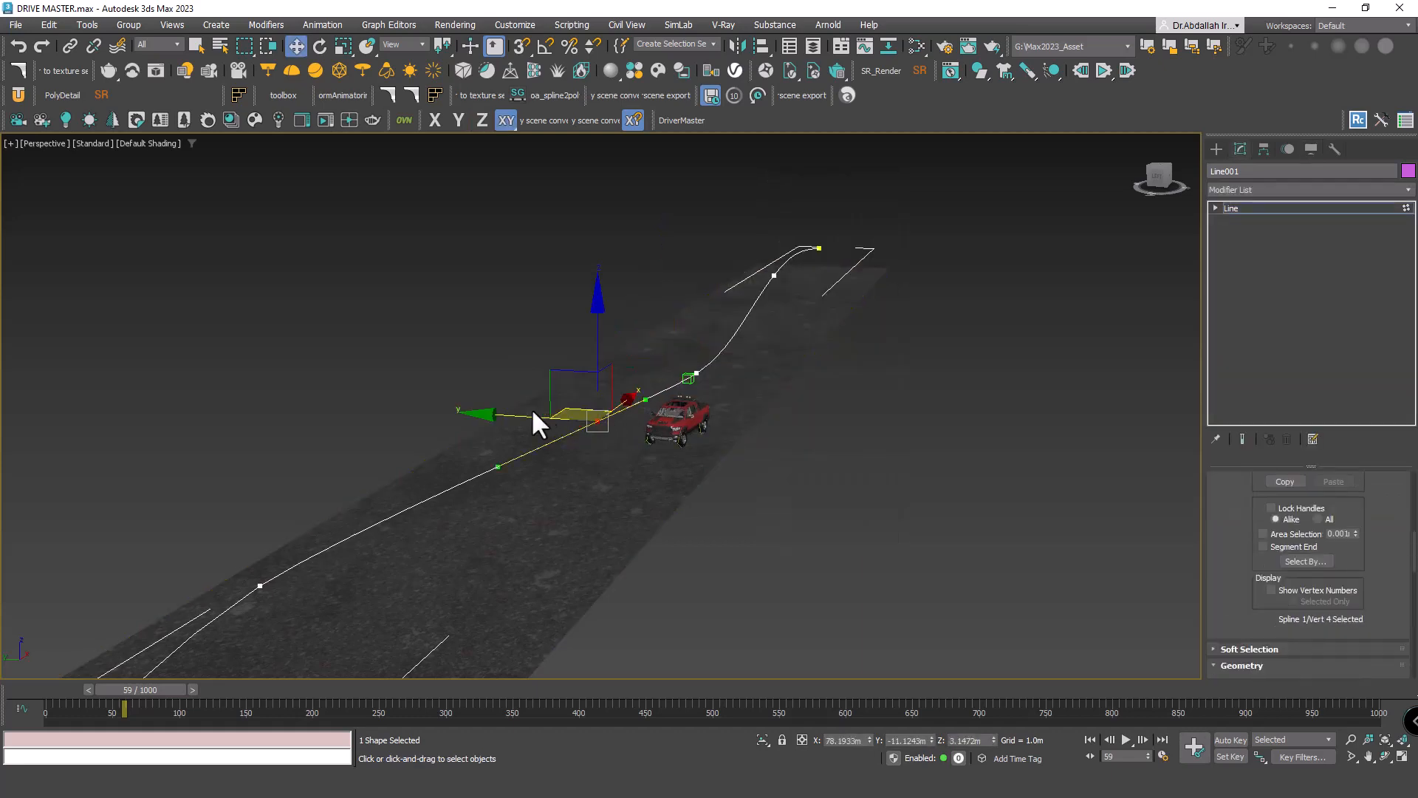
- Try shifting the path vertex near the truck along Y towards the road's edge, checking the truck at frame 70
{"action": "left_click_drag", "start_coordinate": [533, 412], "coordinate": [490, 411]}
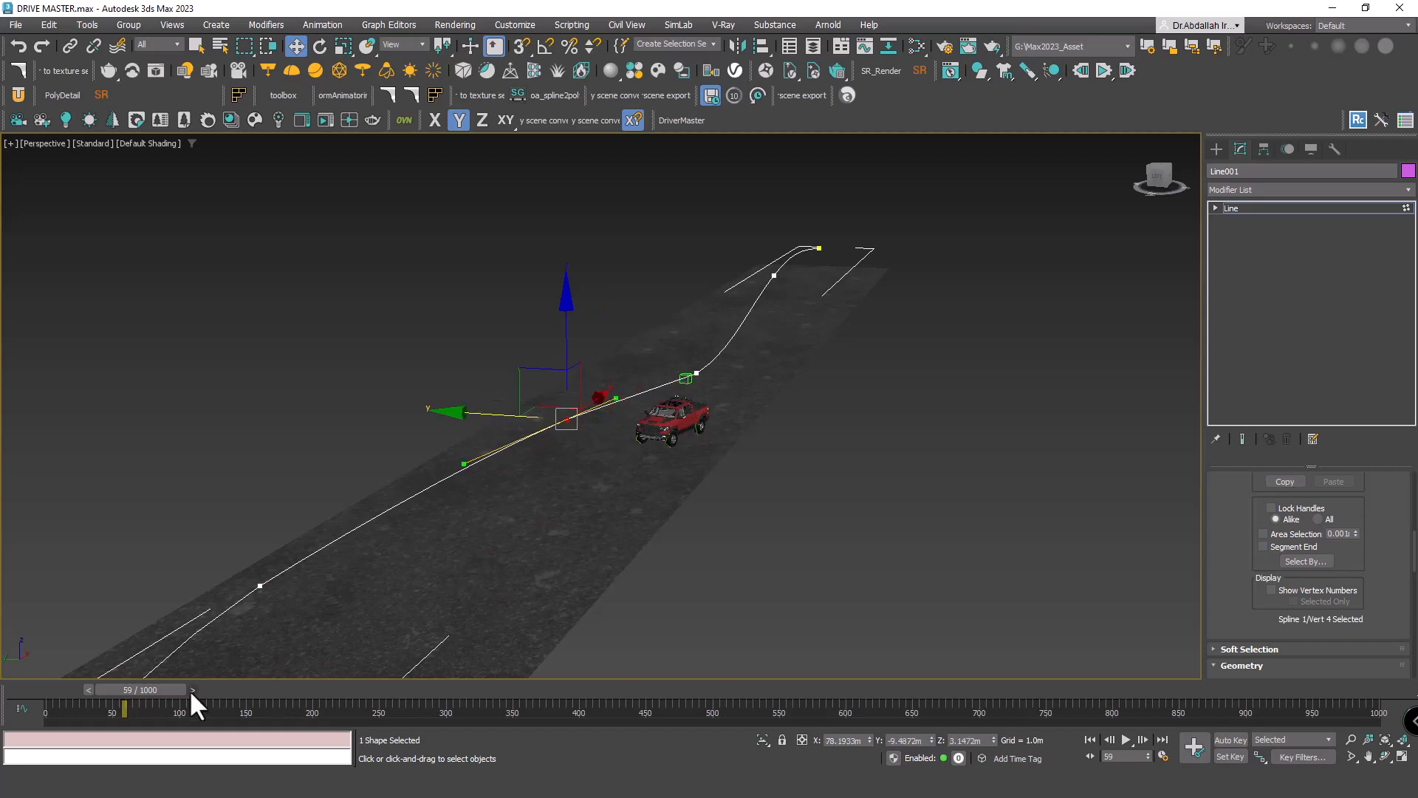
{"action": "left_click_drag", "start_coordinate": [189, 689], "coordinate": [172, 690]}
{"action": "key", "text": "w"}
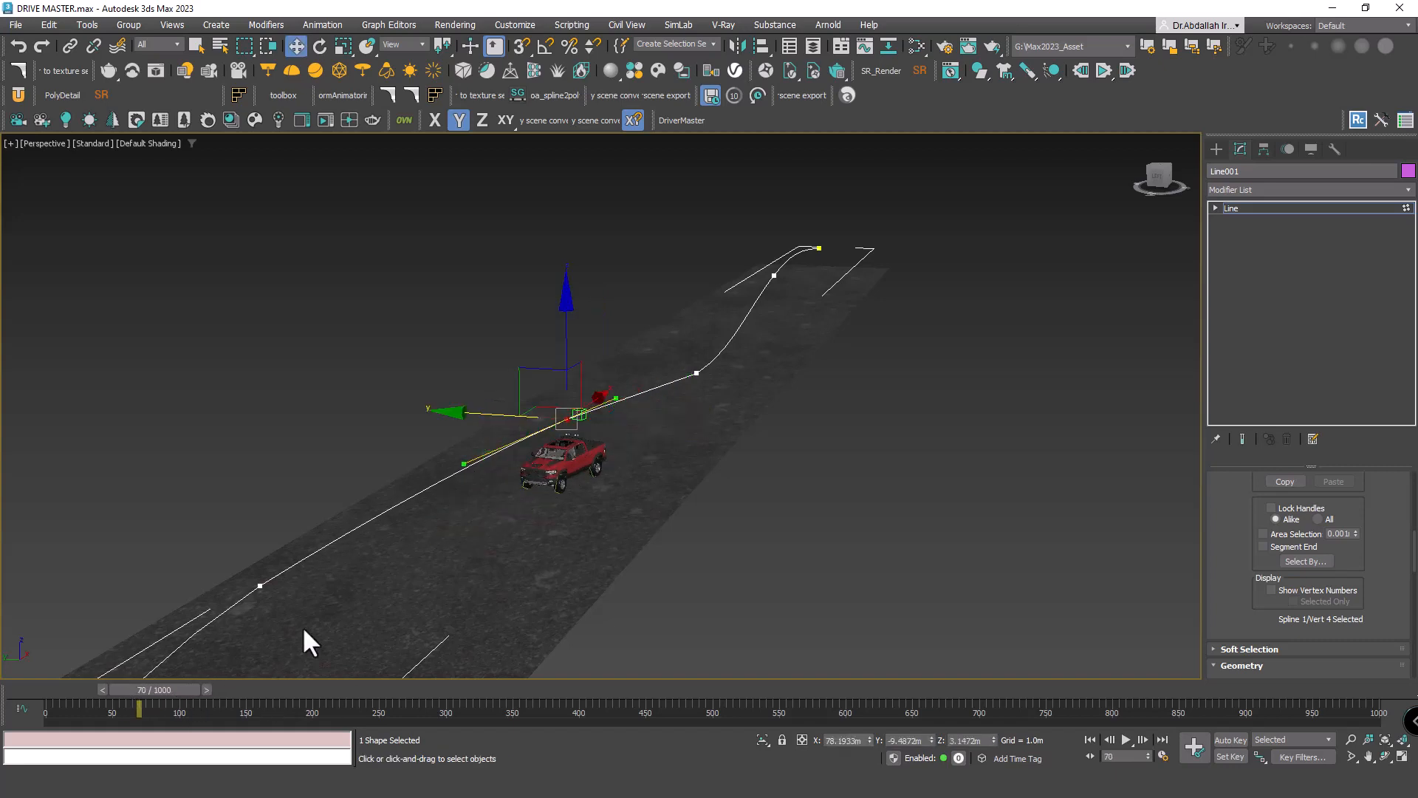
{"action": "left_click_drag", "start_coordinate": [476, 417], "coordinate": [335, 412]}
- Delete the shifted vertex from the path spline and scrub the animation to frame 68
{"action": "key", "text": "Delete"}
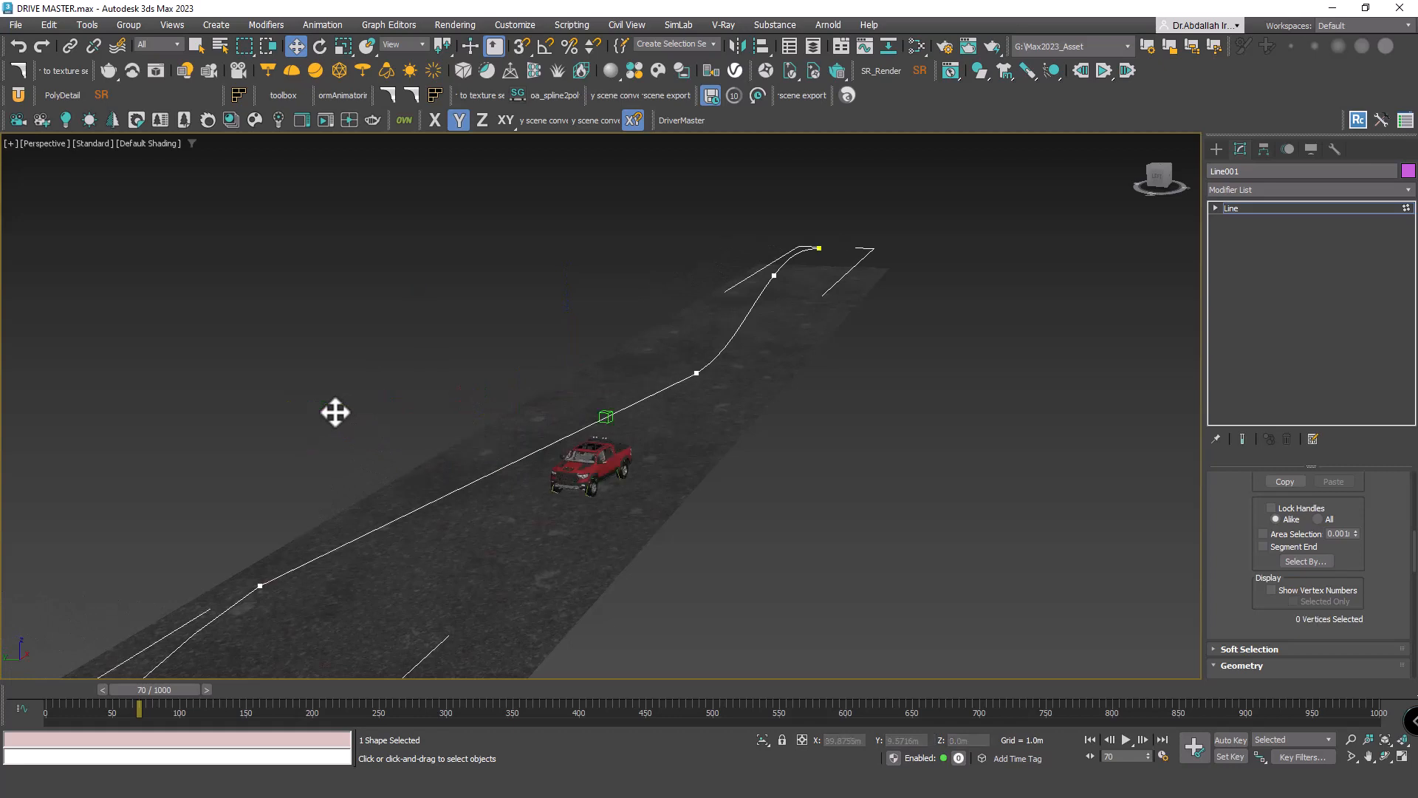
{"action": "mouse_move", "coordinate": [158, 688]}
{"action": "left_mouse_down"}
{"action": "mouse_move", "coordinate": [219, 686]}
{"action": "mouse_move", "coordinate": [153, 689]}
{"action": "left_mouse_up"}
{"action": "scroll", "coordinate": [584, 450], "scroll_direction": "down", "scroll_amount": 5}
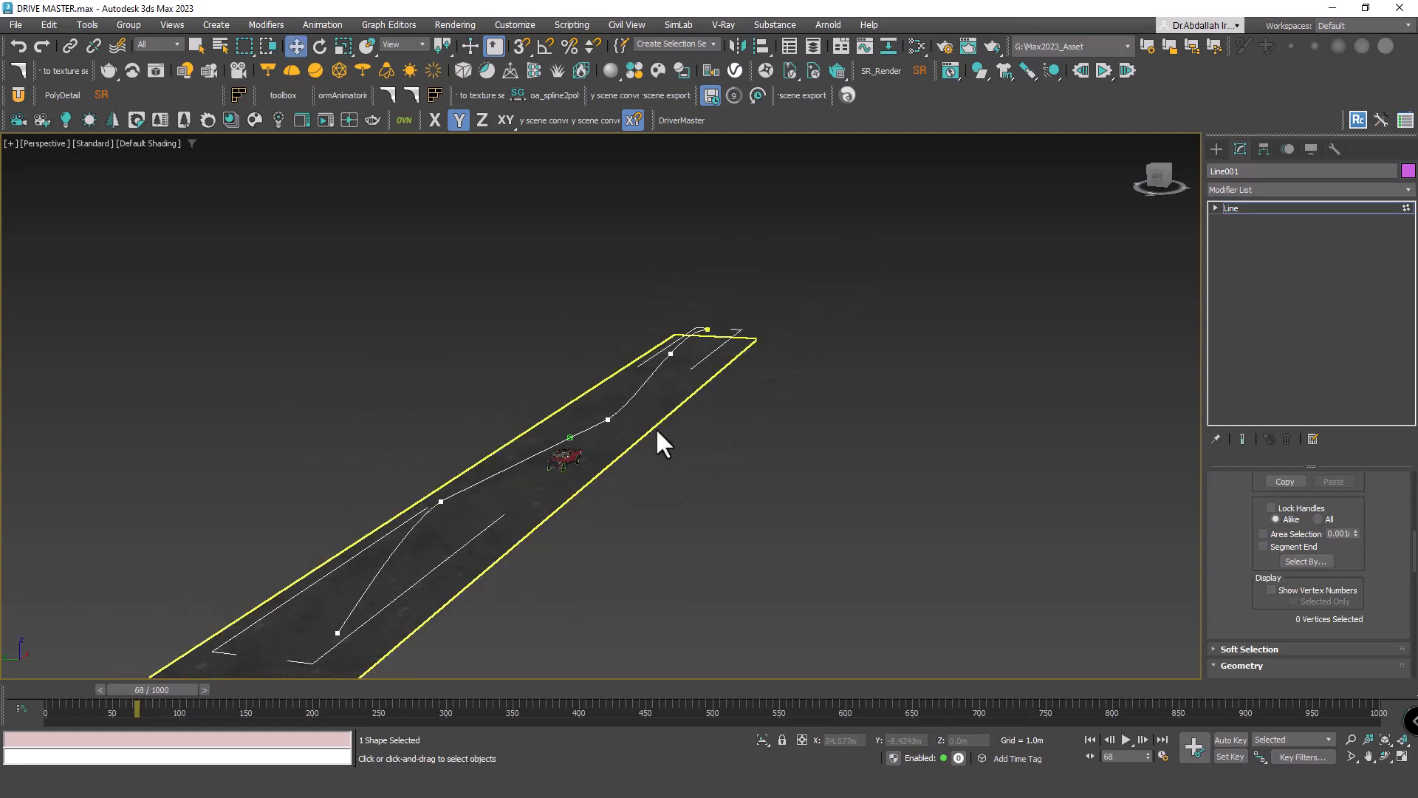
- Convert all the path spline's vertices to Smooth and leave vertex editing
{"action": "left_click_drag", "start_coordinate": [823, 269], "coordinate": [586, 475]}
{"action": "right_click", "coordinate": [504, 438]}
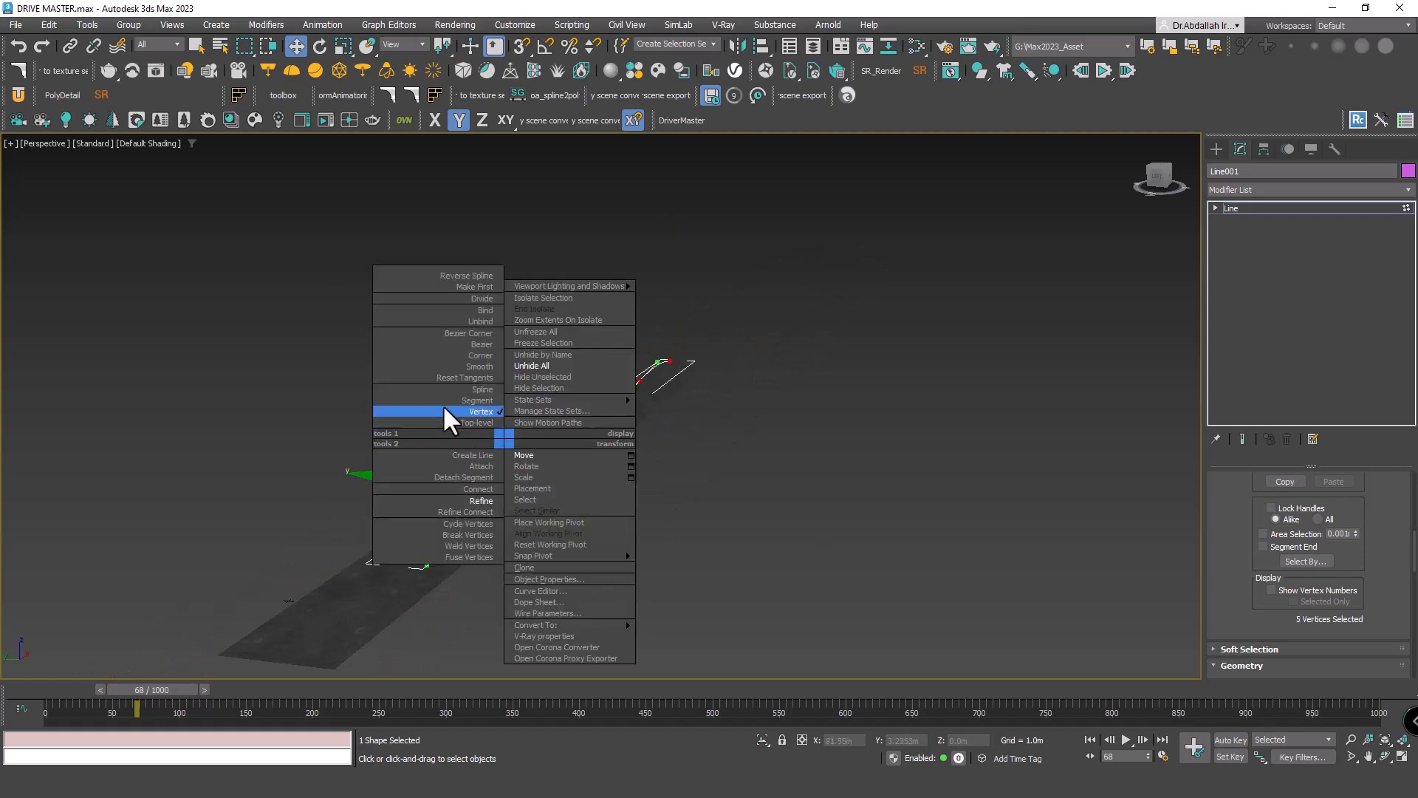
{"action": "left_click", "coordinate": [440, 364]}
{"action": "scroll", "coordinate": [441, 361], "scroll_direction": "up", "scroll_amount": 5}
{"action": "middle_click_drag", "start_coordinate": [624, 498], "coordinate": [797, 447], "text": "alt"}
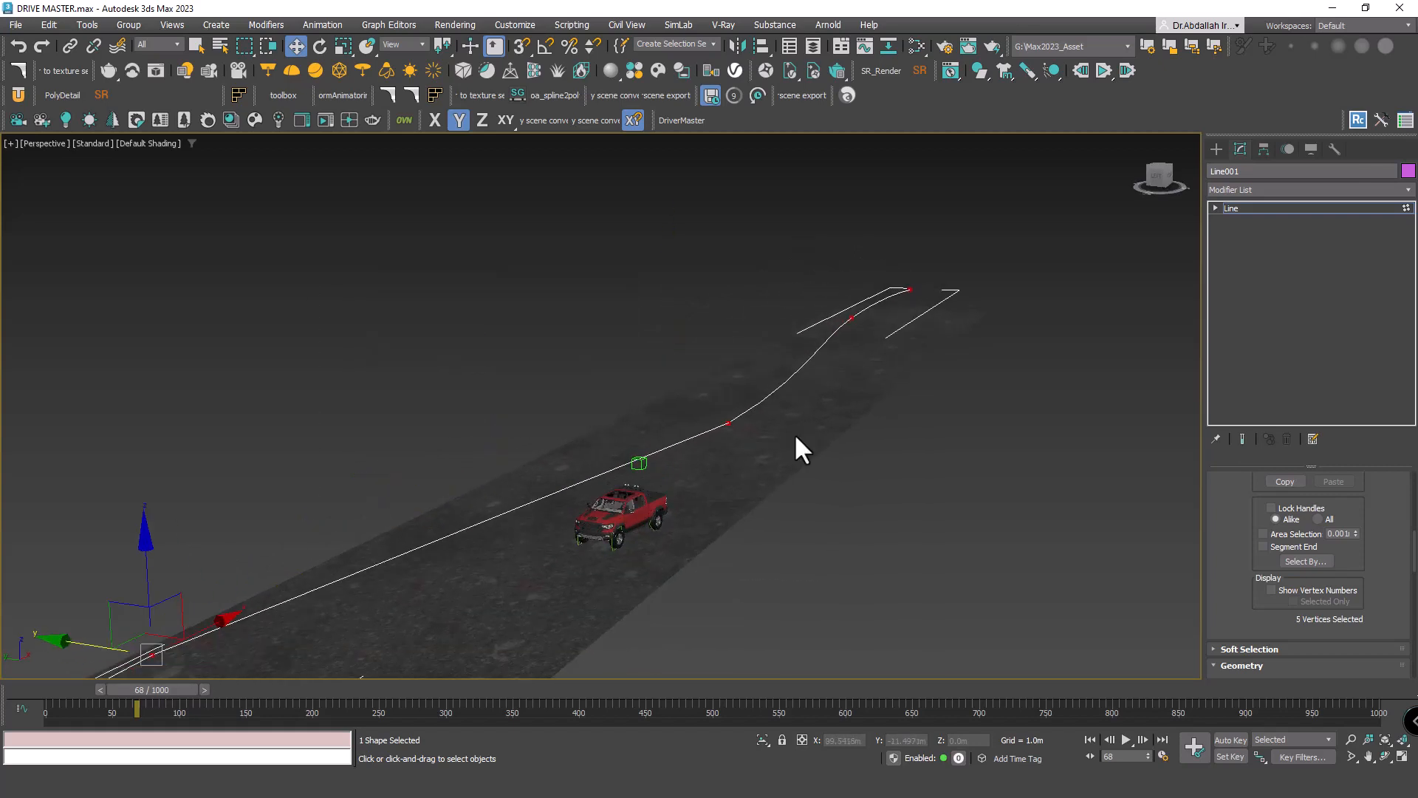
{"action": "left_click", "coordinate": [1258, 210]}
- Select the road mesh and set its Object005 Morpher channel to 100 to make the surface uneven
{"action": "left_click", "coordinate": [583, 608]}
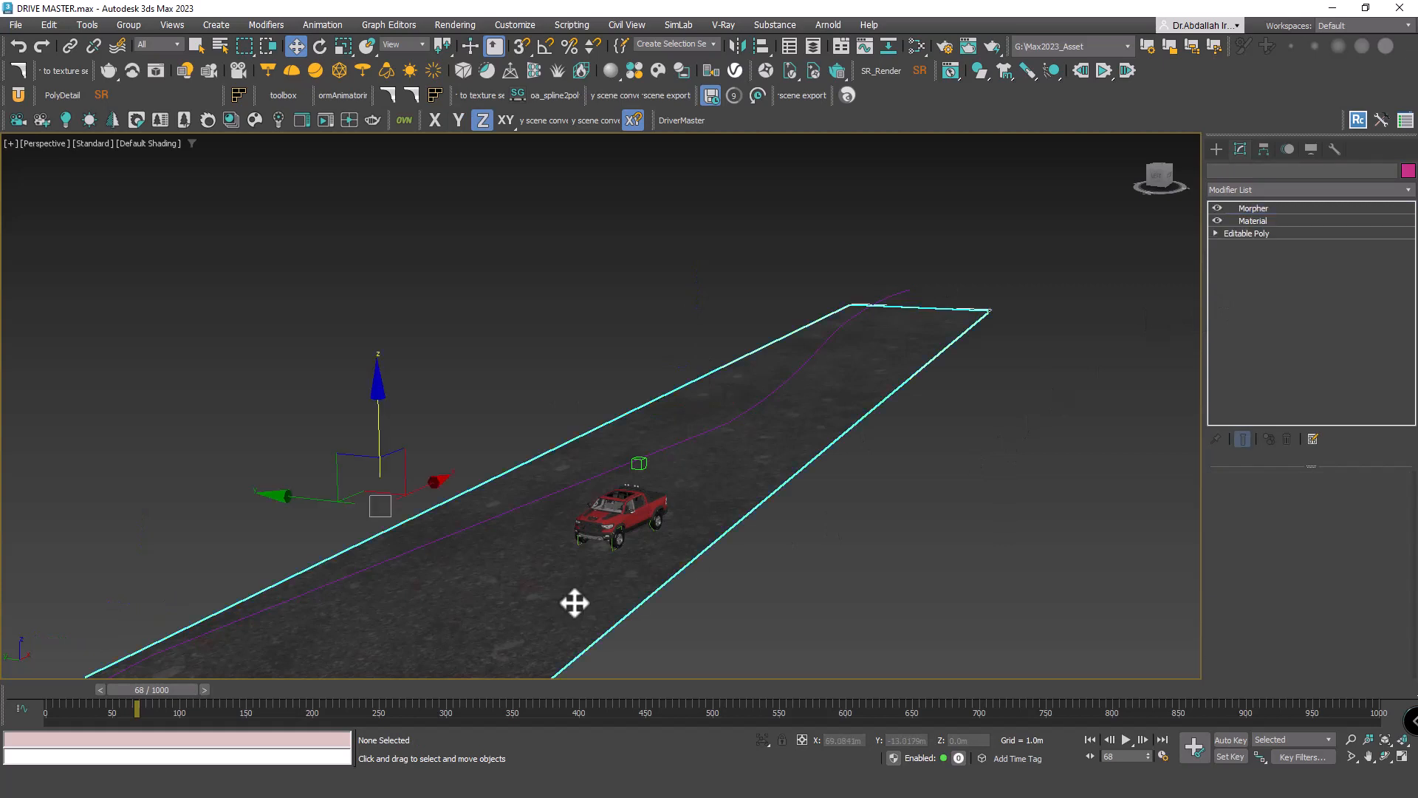
{"action": "middle_click_drag", "start_coordinate": [592, 586], "coordinate": [655, 529], "text": "alt"}
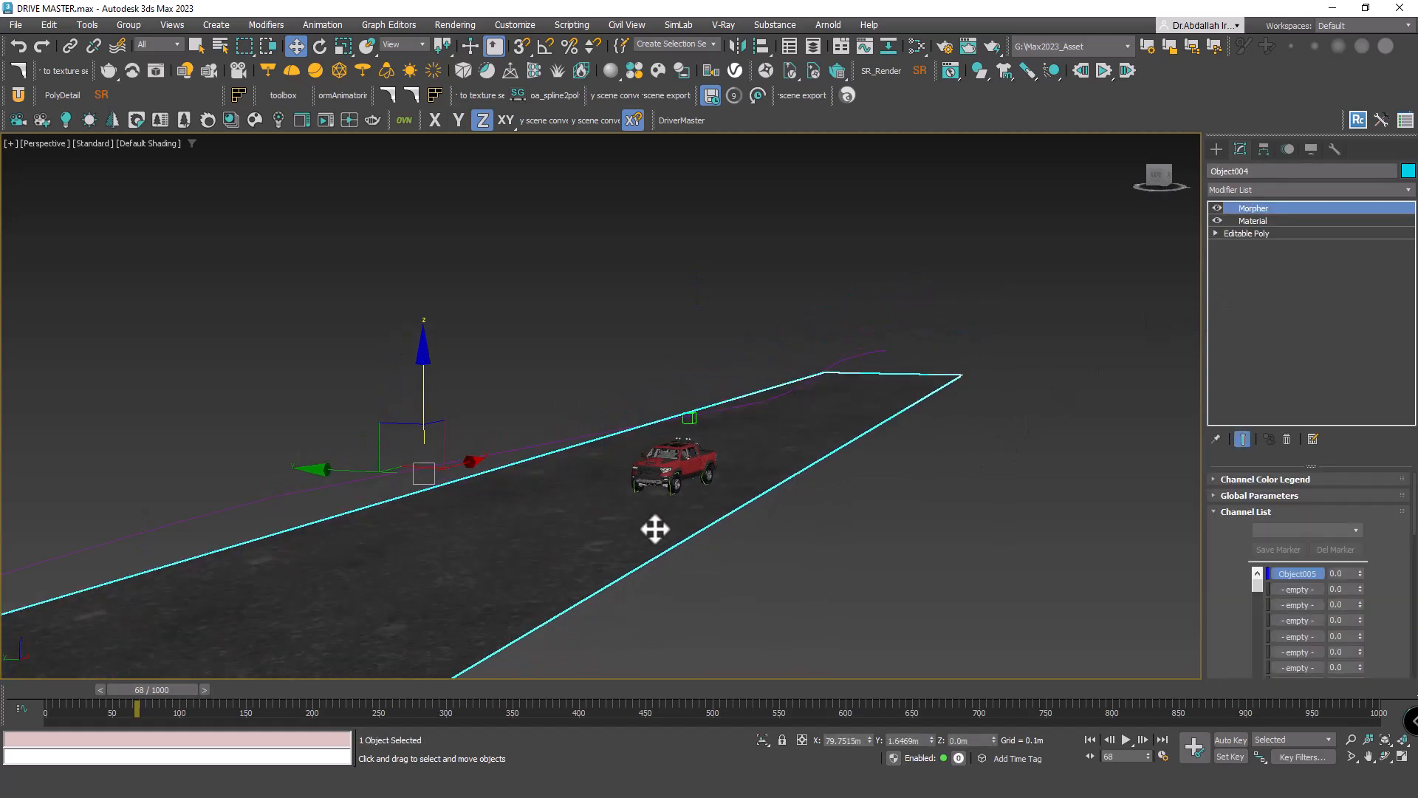
{"action": "left_click_drag", "start_coordinate": [1361, 573], "coordinate": [1386, 474]}
- Scrub the animation to frame 82 and examine up close how the truck sits on the uneven road
{"action": "scroll", "coordinate": [621, 482], "scroll_direction": "up", "scroll_amount": 4}
{"action": "middle_click_drag", "start_coordinate": [662, 485], "coordinate": [690, 490], "text": "alt"}
{"action": "left_click_drag", "start_coordinate": [161, 693], "coordinate": [187, 689]}
{"action": "key", "text": "w"}
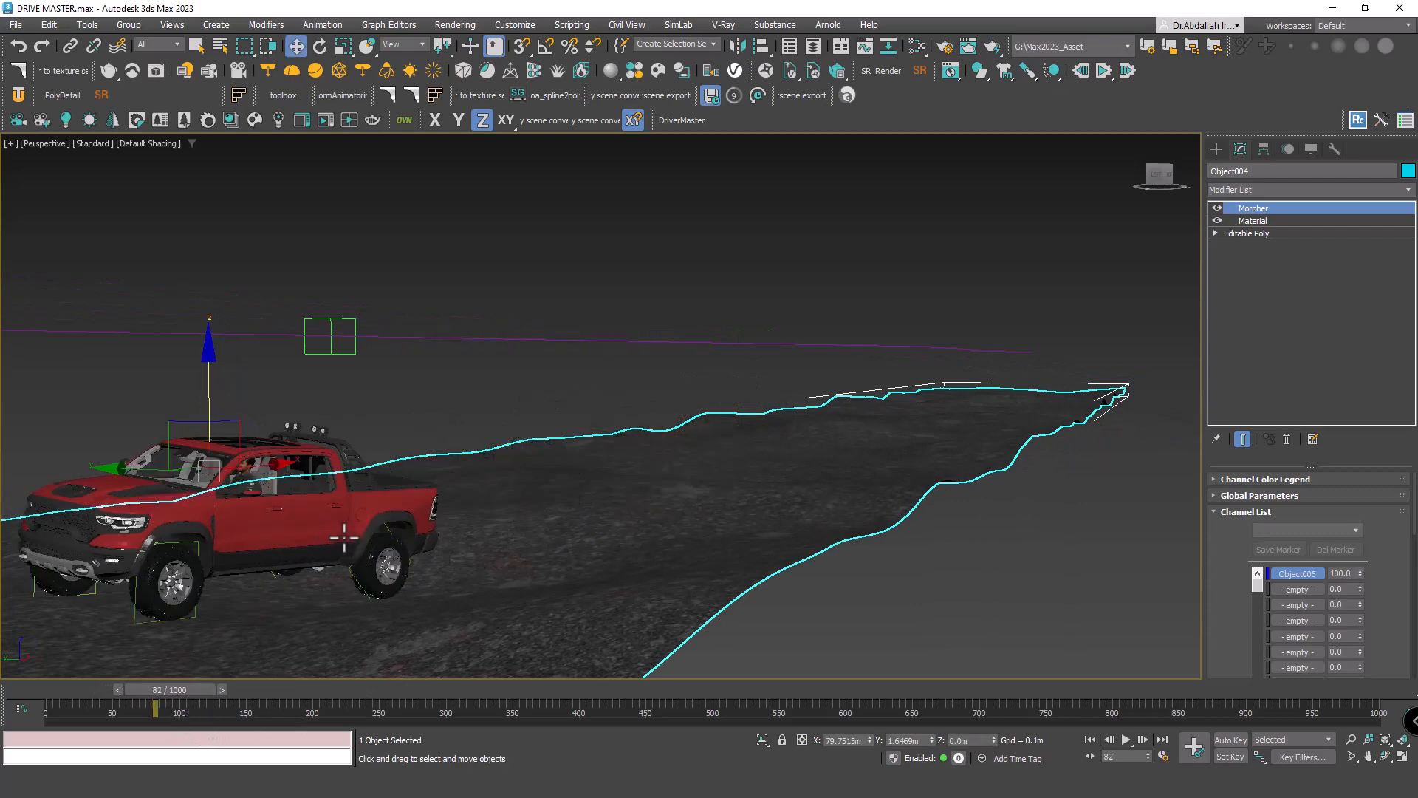
- Scrub back through the earlier frames and check the truck's movement over the bumps from the front
{"action": "scroll", "coordinate": [462, 576], "scroll_direction": "down", "scroll_amount": 6}
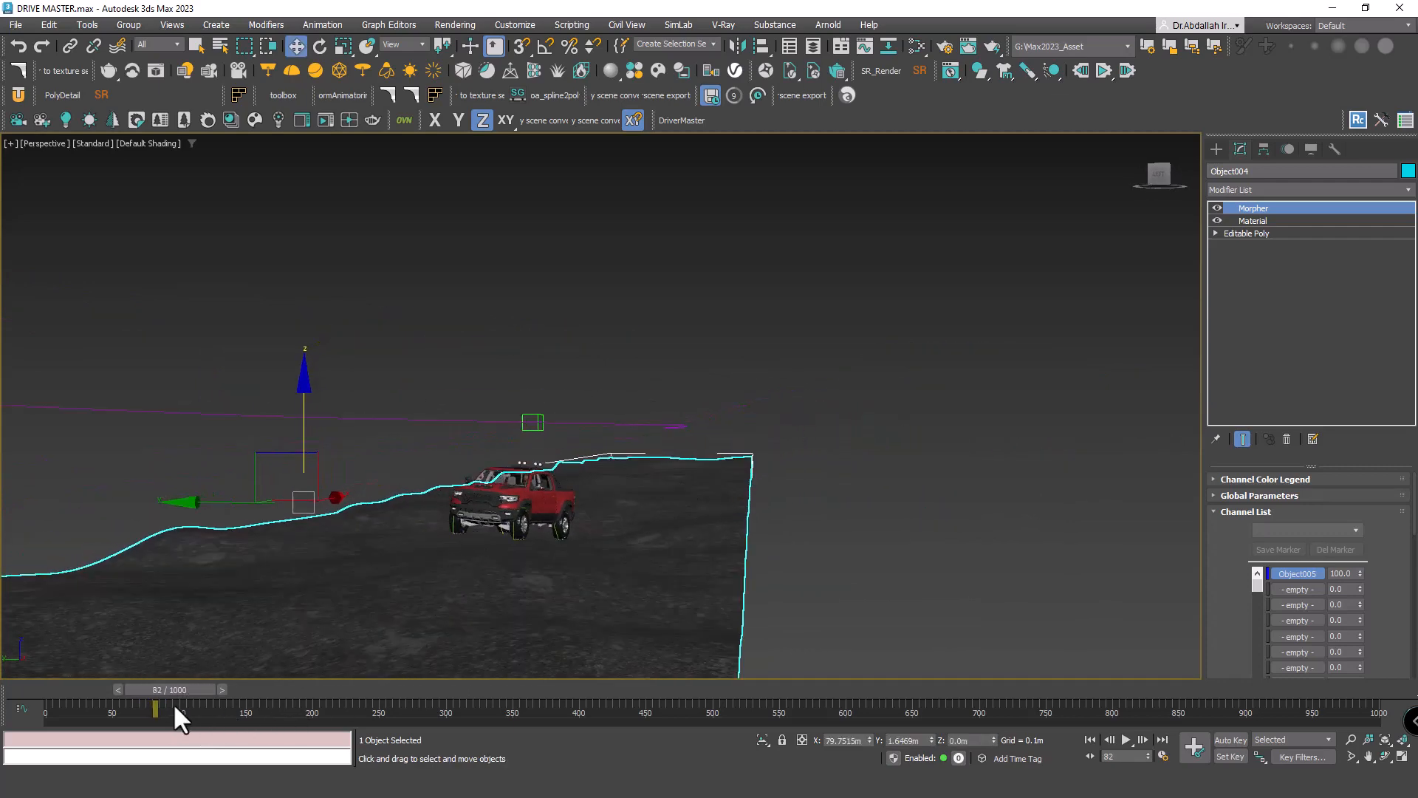
{"action": "key", "text": "q"}
{"action": "mouse_move", "coordinate": [180, 689]}
{"action": "left_mouse_down"}
{"action": "mouse_move", "coordinate": [200, 689]}
{"action": "mouse_move", "coordinate": [135, 690]}
{"action": "mouse_move", "coordinate": [209, 689]}
{"action": "mouse_move", "coordinate": [158, 690]}
{"action": "left_mouse_up"}
{"action": "key", "text": "w"}
{"action": "middle_click_drag", "start_coordinate": [441, 576], "coordinate": [592, 583], "text": "alt"}
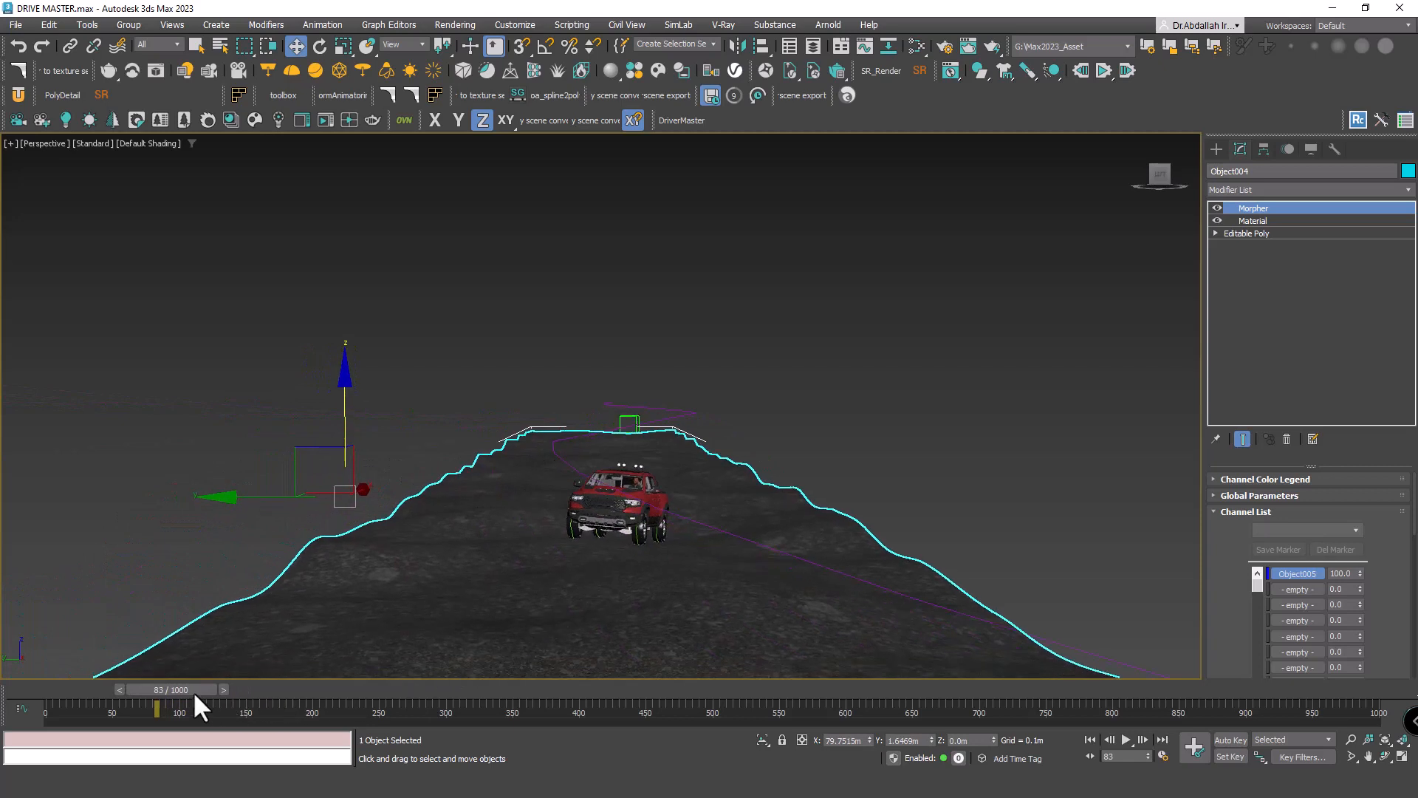
- Scrub ahead to frame 109 and examine how the truck's body and wheels react to the bumps
{"action": "left_click_drag", "start_coordinate": [193, 690], "coordinate": [229, 689]}
{"action": "key", "text": "w"}
{"action": "middle_click_drag", "start_coordinate": [441, 600], "coordinate": [373, 637]}
{"action": "mouse_move", "coordinate": [222, 692]}
{"action": "left_mouse_down"}
{"action": "mouse_move", "coordinate": [180, 688]}
{"action": "mouse_move", "coordinate": [230, 681]}
{"action": "mouse_move", "coordinate": [184, 682]}
{"action": "mouse_move", "coordinate": [230, 681]}
{"action": "mouse_move", "coordinate": [218, 681]}
{"action": "left_mouse_up"}
{"action": "key", "text": "w"}
{"action": "middle_click_drag", "start_coordinate": [237, 671], "coordinate": [564, 586]}
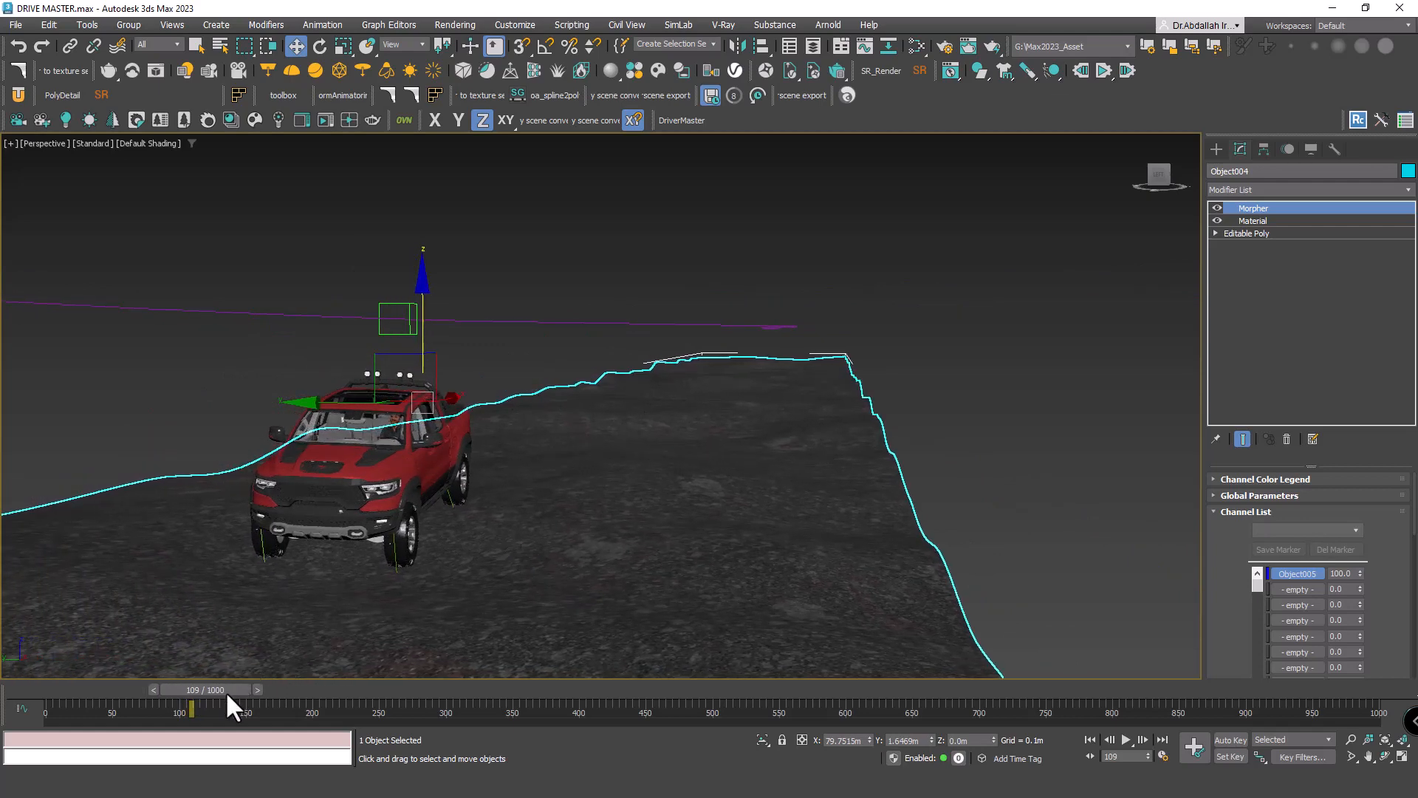
- Scrub back to frame 71 and view the truck at the far end of the bumpy road
{"action": "left_click_drag", "start_coordinate": [226, 693], "coordinate": [179, 692]}
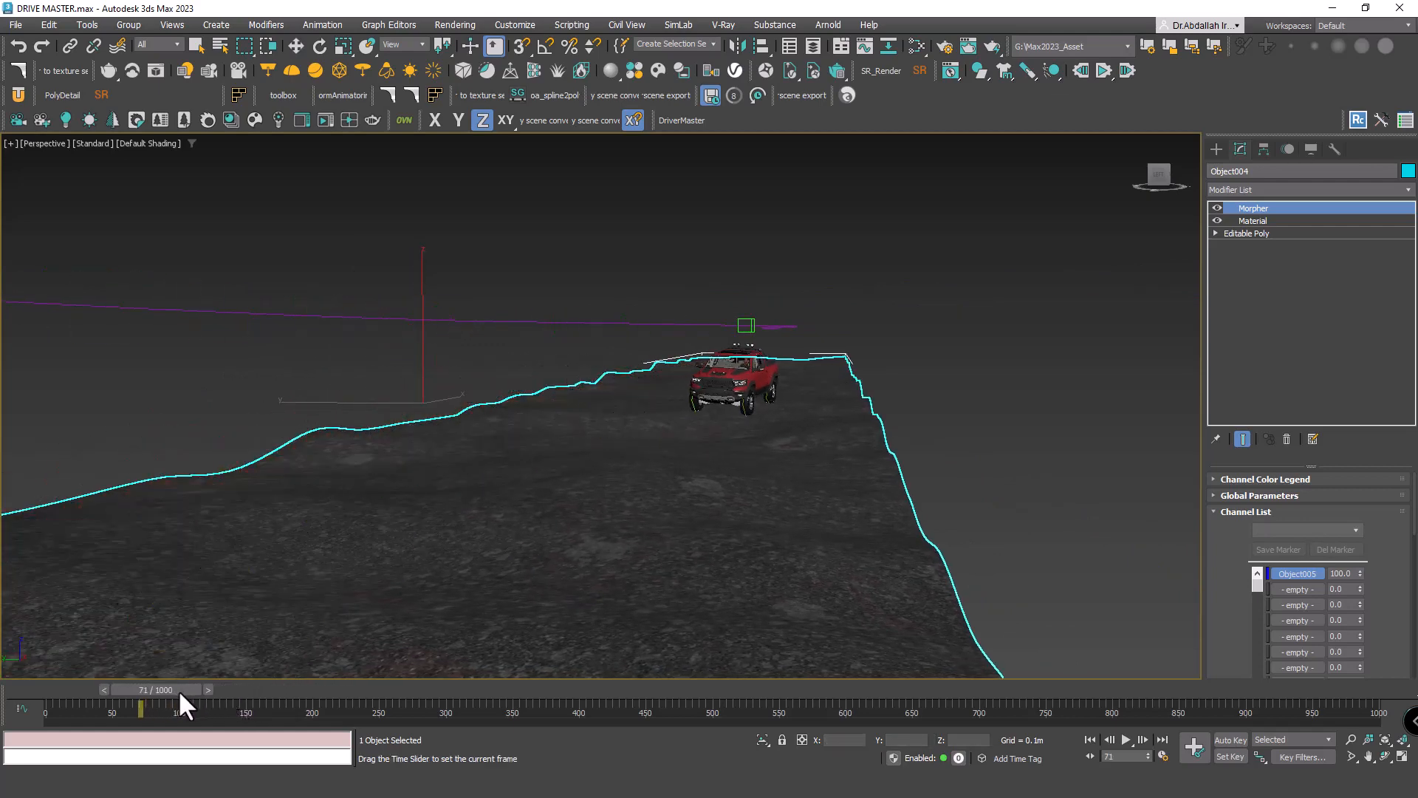
{"action": "key", "text": "w"}
{"action": "middle_click_drag", "start_coordinate": [352, 627], "coordinate": [591, 600]}
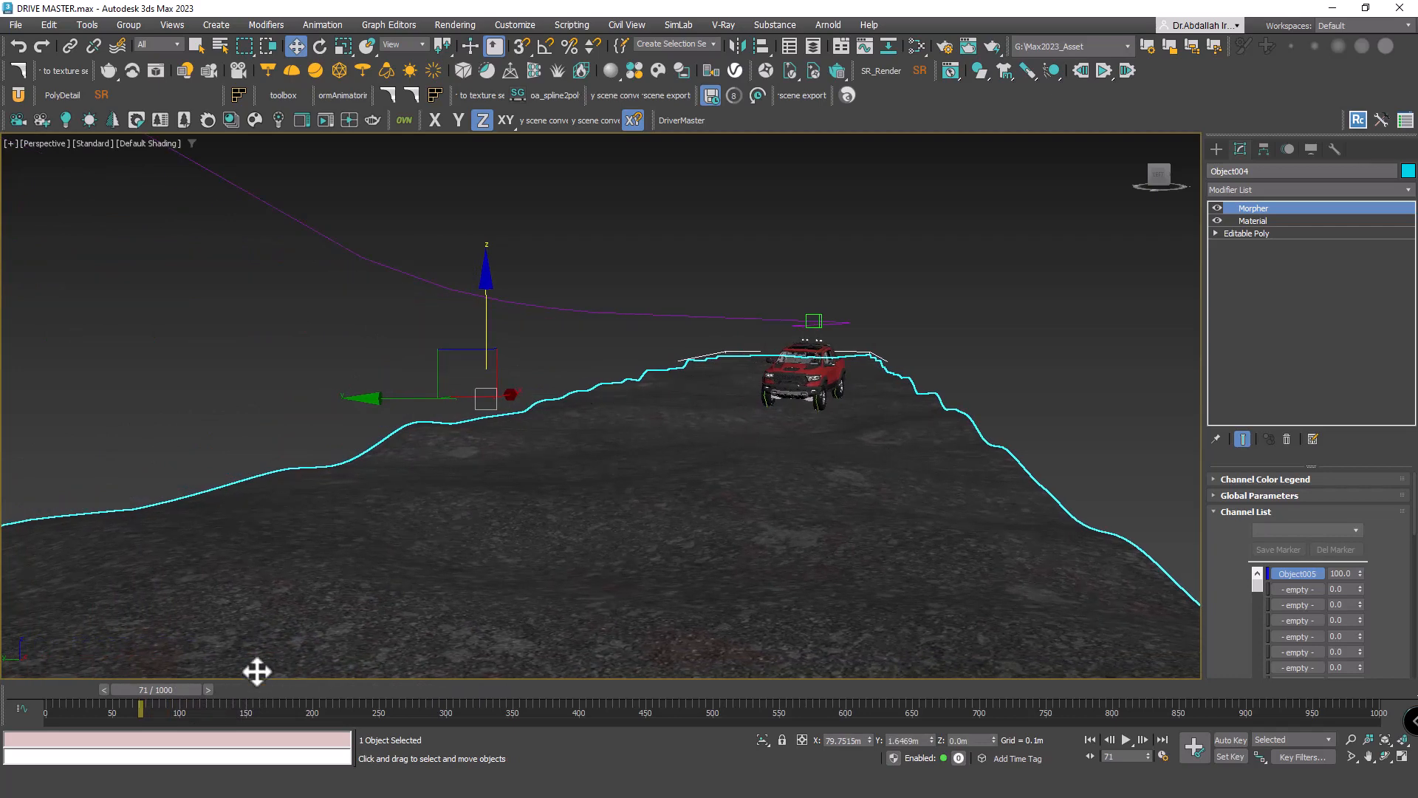
- Scrub ahead to frame 90 and on to frame 96, examining the truck on the bumps from the front and side
{"action": "mouse_move", "coordinate": [178, 685]}
{"action": "left_mouse_down"}
{"action": "mouse_move", "coordinate": [247, 677]}
{"action": "mouse_move", "coordinate": [206, 686]}
{"action": "left_mouse_up"}
{"action": "key", "text": "w"}
{"action": "middle_click_drag", "start_coordinate": [431, 544], "coordinate": [543, 558]}
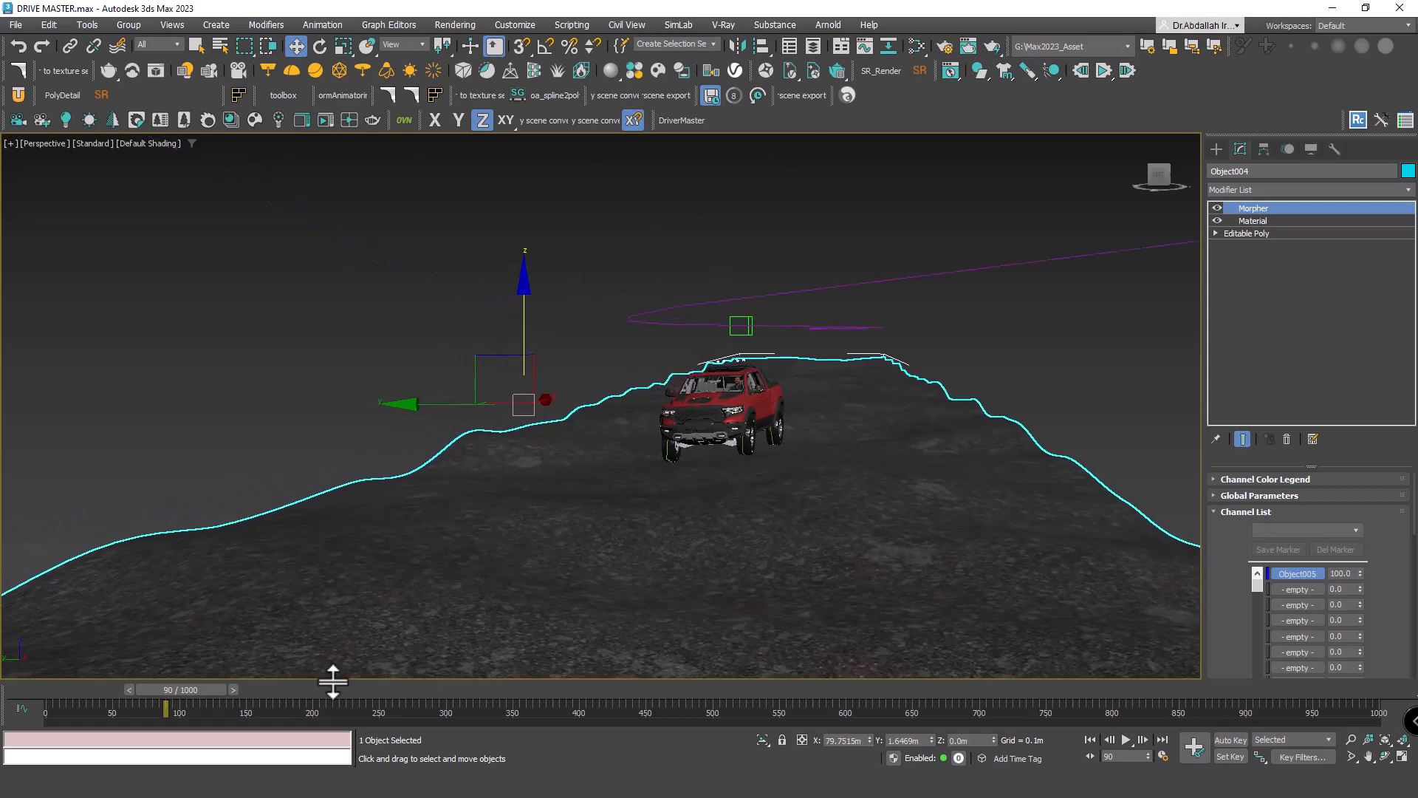
{"action": "mouse_move", "coordinate": [189, 689]}
{"action": "left_mouse_down"}
{"action": "mouse_move", "coordinate": [224, 687]}
{"action": "mouse_move", "coordinate": [174, 685]}
{"action": "mouse_move", "coordinate": [232, 676]}
{"action": "mouse_move", "coordinate": [202, 675]}
{"action": "left_mouse_up"}
{"action": "middle_click_drag", "start_coordinate": [473, 587], "coordinate": [428, 512], "text": "alt"}
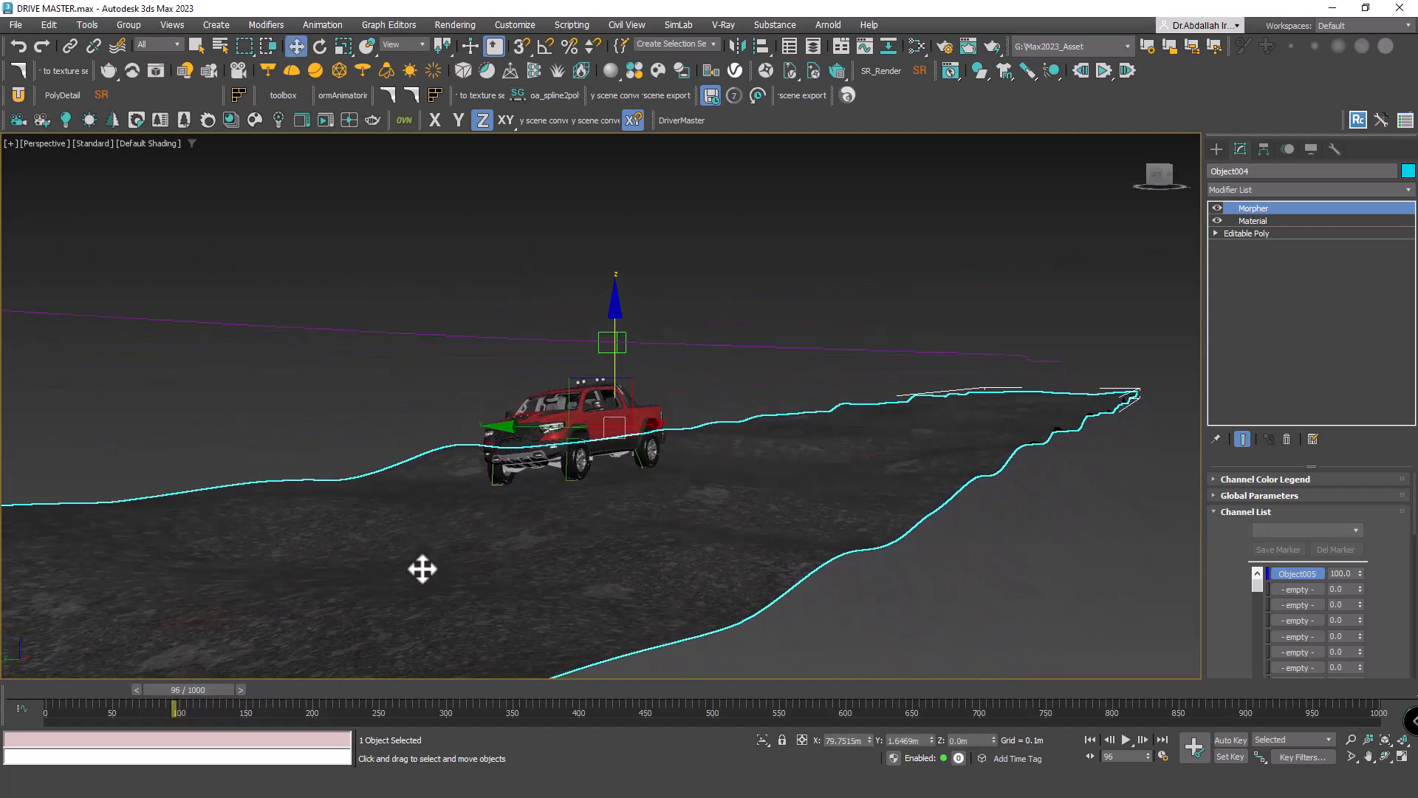